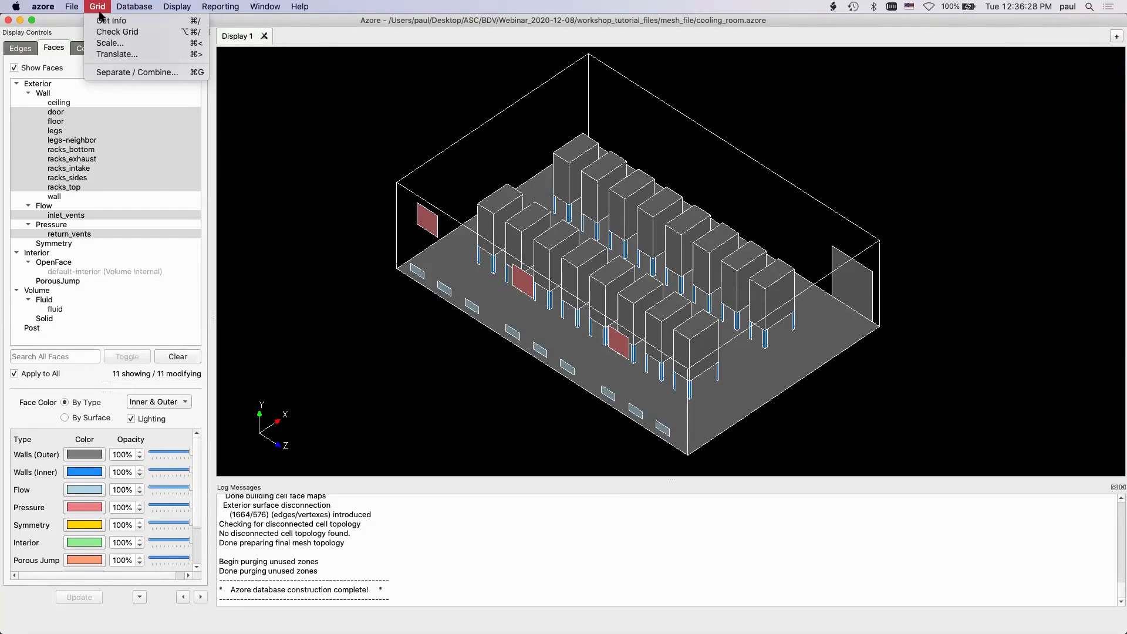
Step: Print the mesh information, then run the grid check and review its mesh quality report in the log
{"action": "left_click", "coordinate": [106, 22]}
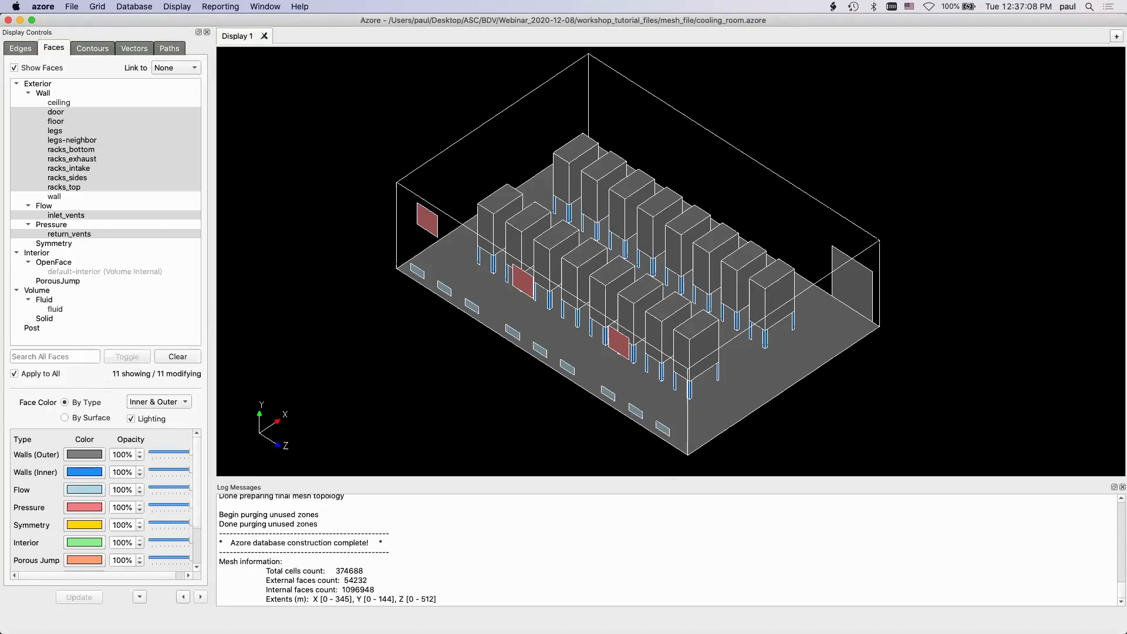
{"action": "left_click", "coordinate": [98, 7]}
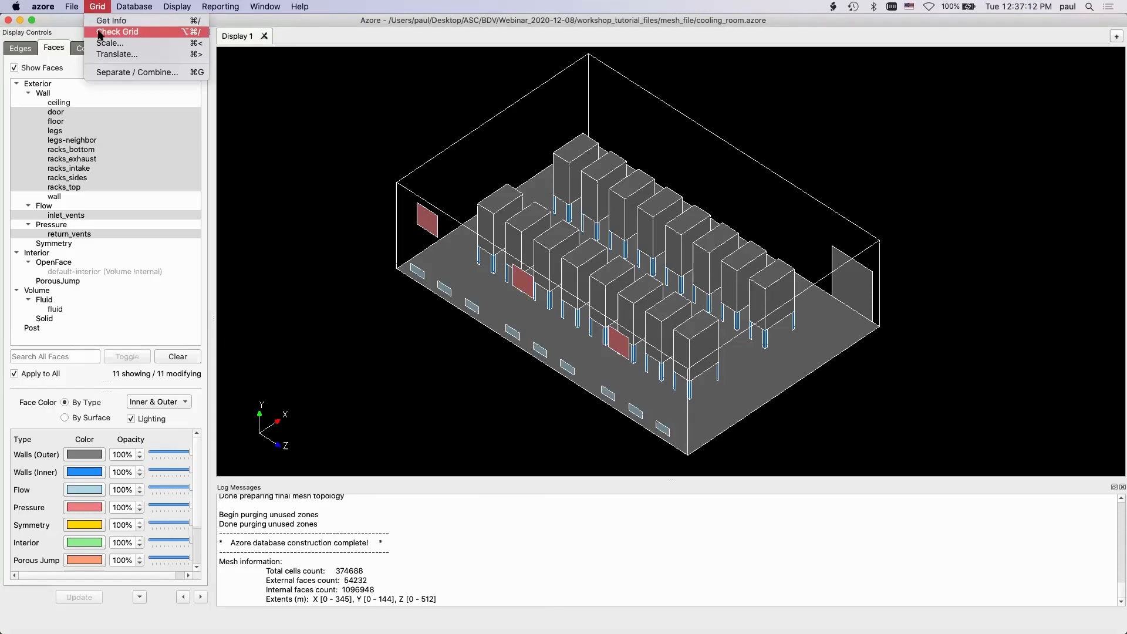
{"action": "left_click", "coordinate": [100, 31]}
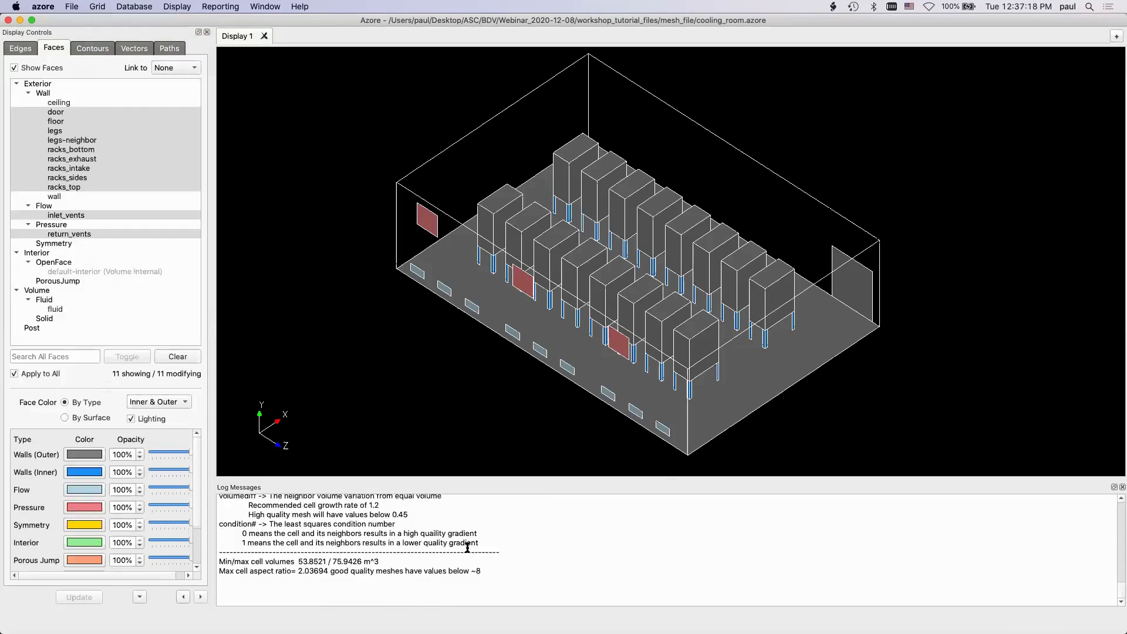
{"action": "scroll", "coordinate": [468, 547], "scroll_direction": "up", "scroll_amount": 10}
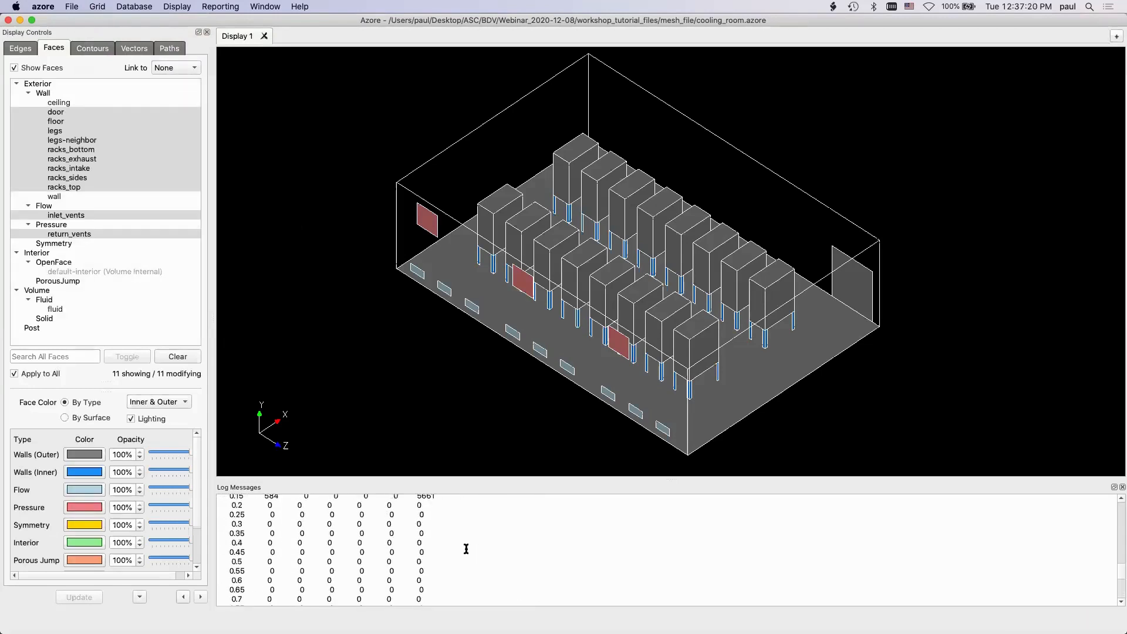
{"action": "scroll", "coordinate": [464, 551], "scroll_direction": "down", "scroll_amount": 10}
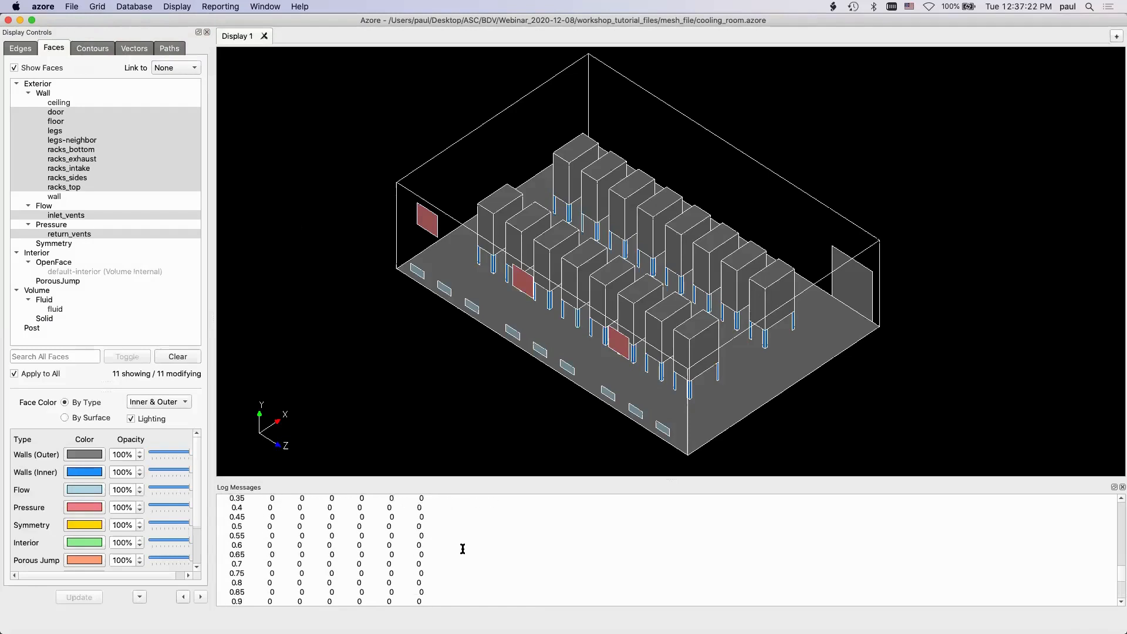
{"action": "scroll", "coordinate": [462, 548], "scroll_direction": "down", "scroll_amount": 5}
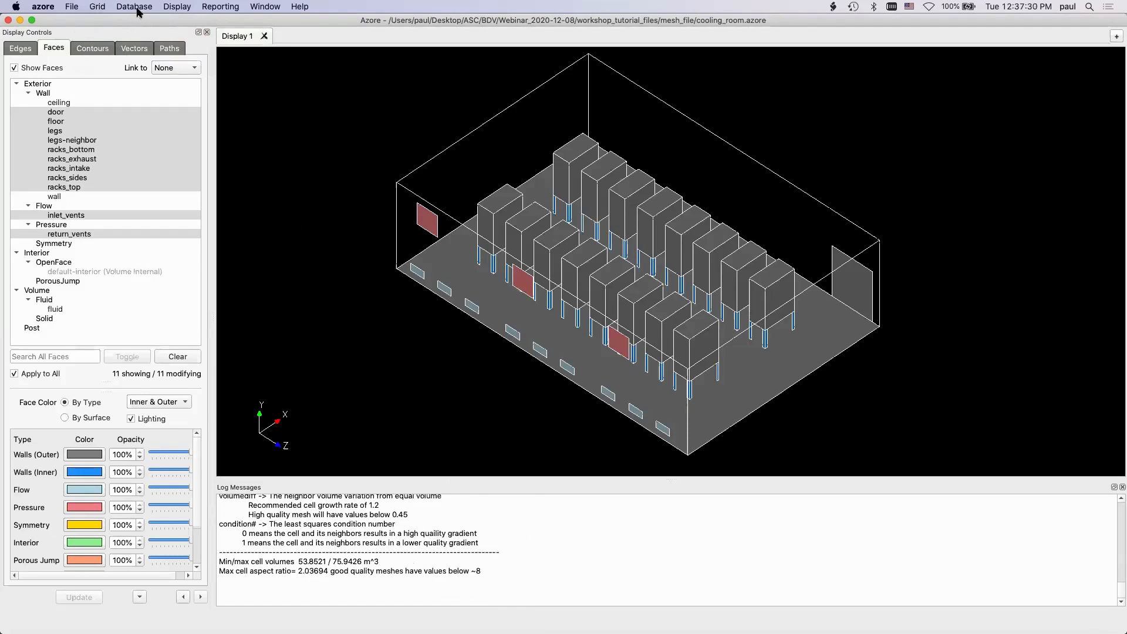
Step: Print the mesh information again and examine the extents of the model in the log
{"action": "left_click", "coordinate": [97, 7]}
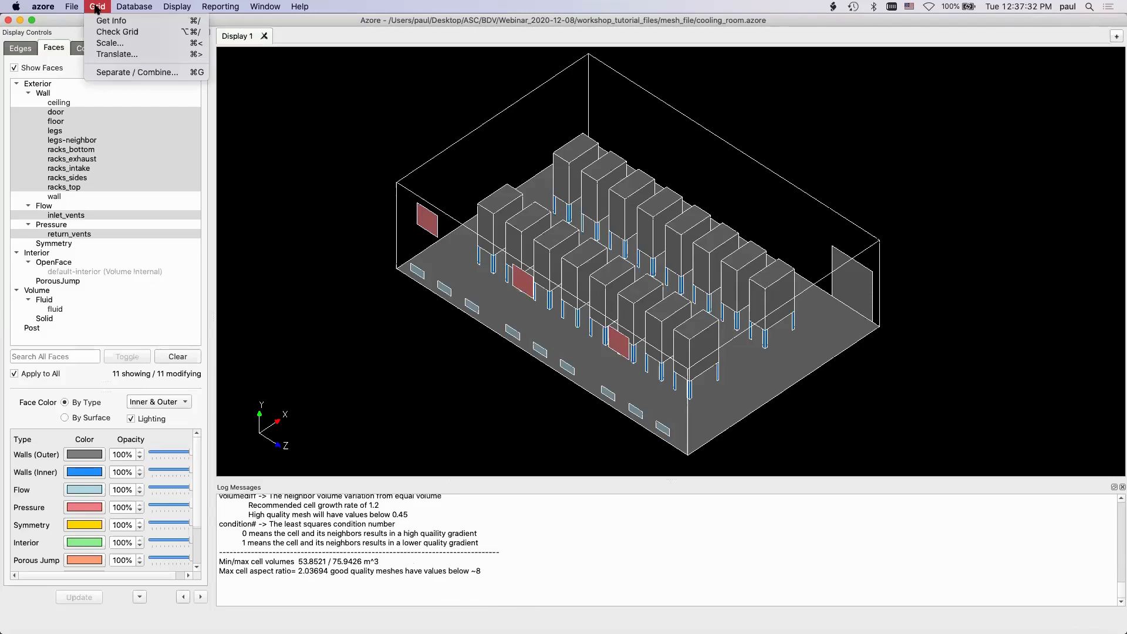
{"action": "left_click", "coordinate": [98, 23]}
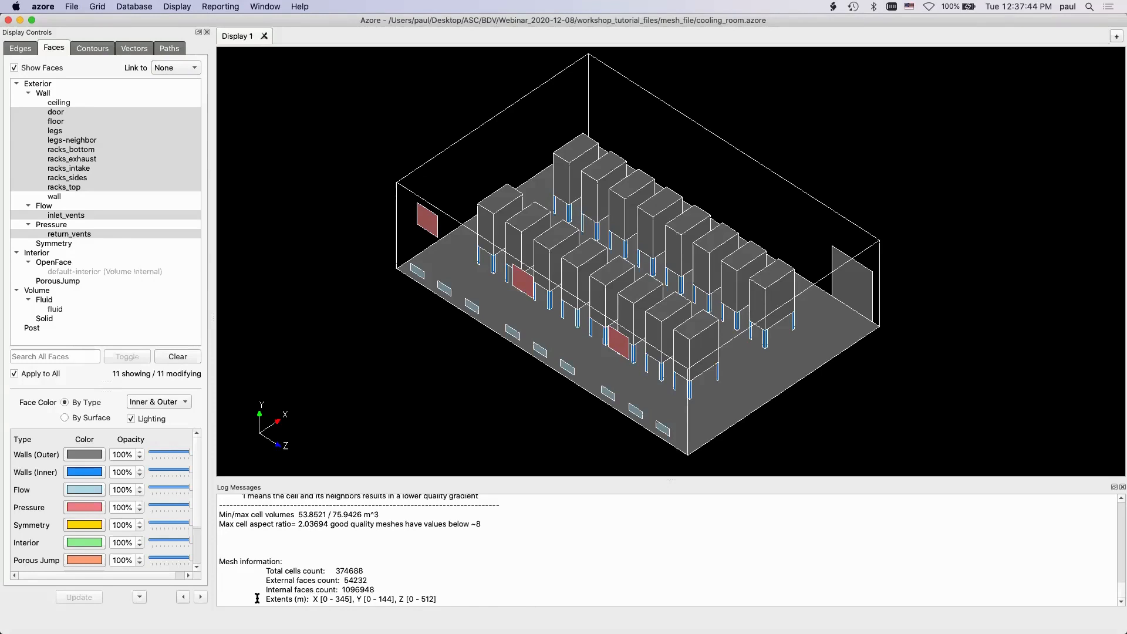
{"action": "left_click_drag", "start_coordinate": [264, 599], "coordinate": [443, 599]}
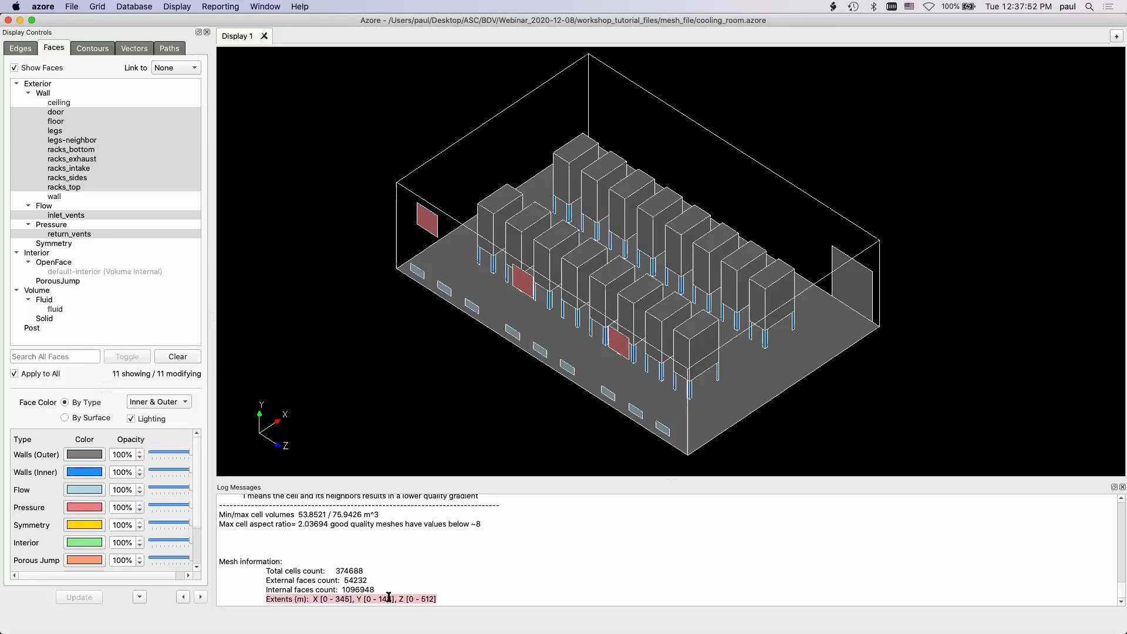
{"action": "left_click", "coordinate": [452, 589]}
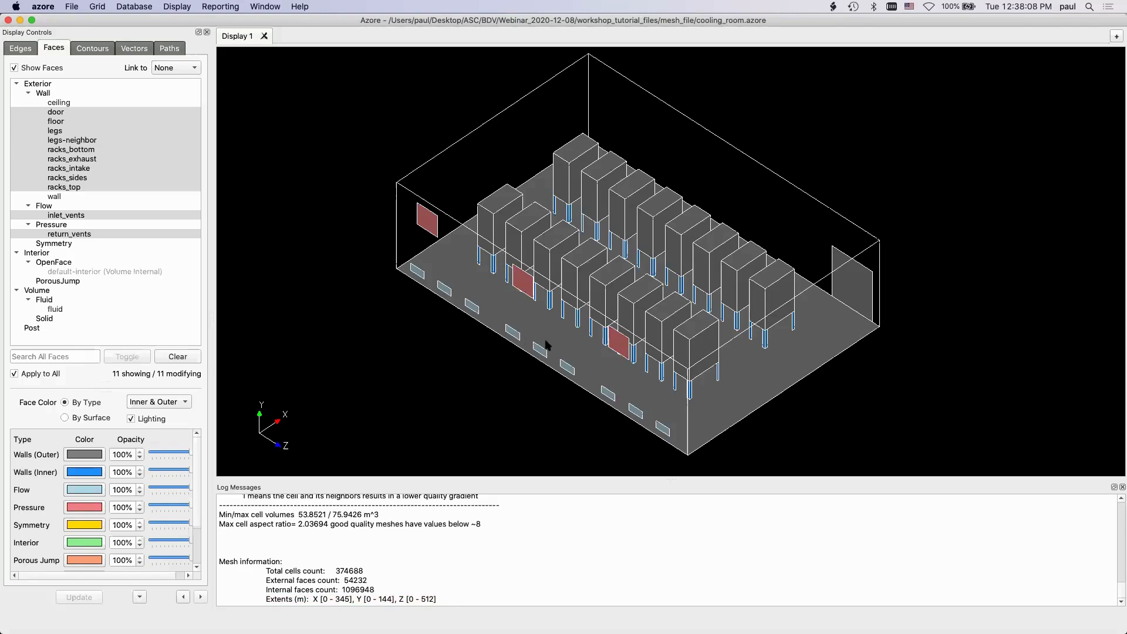
Step: Scale the whole mesh uniformly by a factor of 0.0254
{"action": "mouse_move", "coordinate": [545, 342]}
{"action": "left_mouse_down"}
{"action": "mouse_move", "coordinate": [532, 328]}
{"action": "mouse_move", "coordinate": [540, 335]}
{"action": "left_mouse_up"}
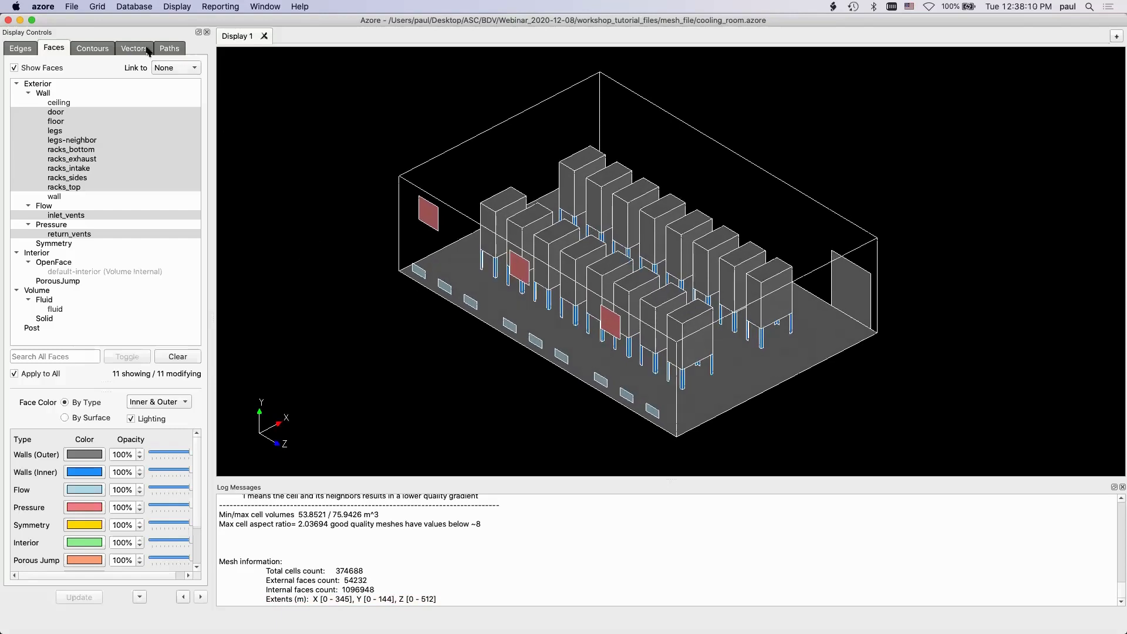
{"action": "left_click", "coordinate": [98, 7]}
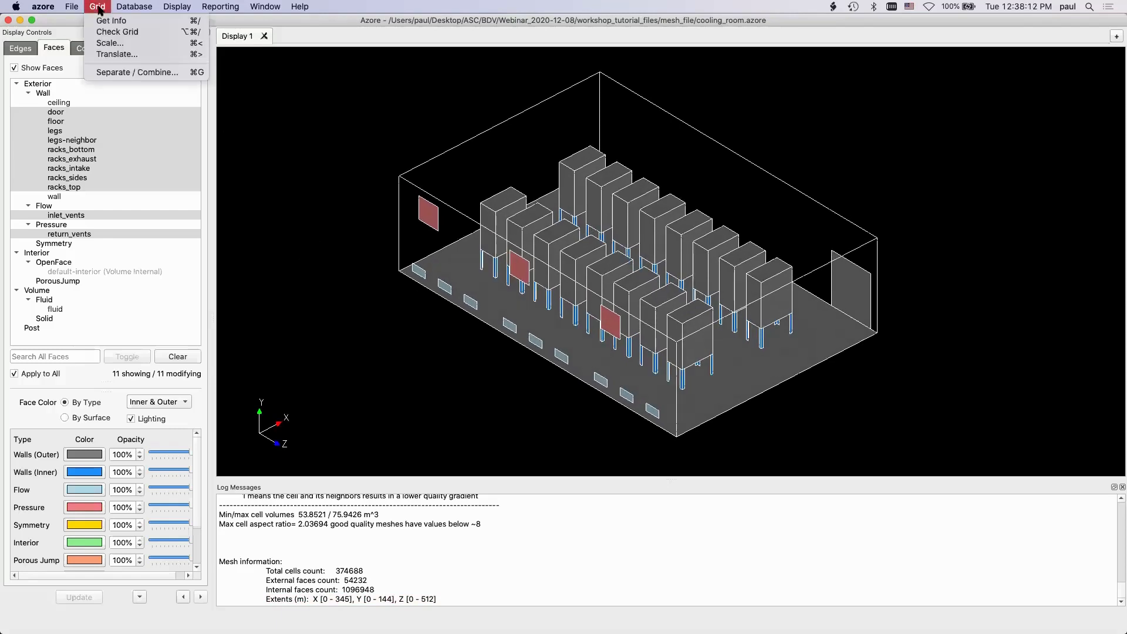
{"action": "left_click", "coordinate": [119, 45]}
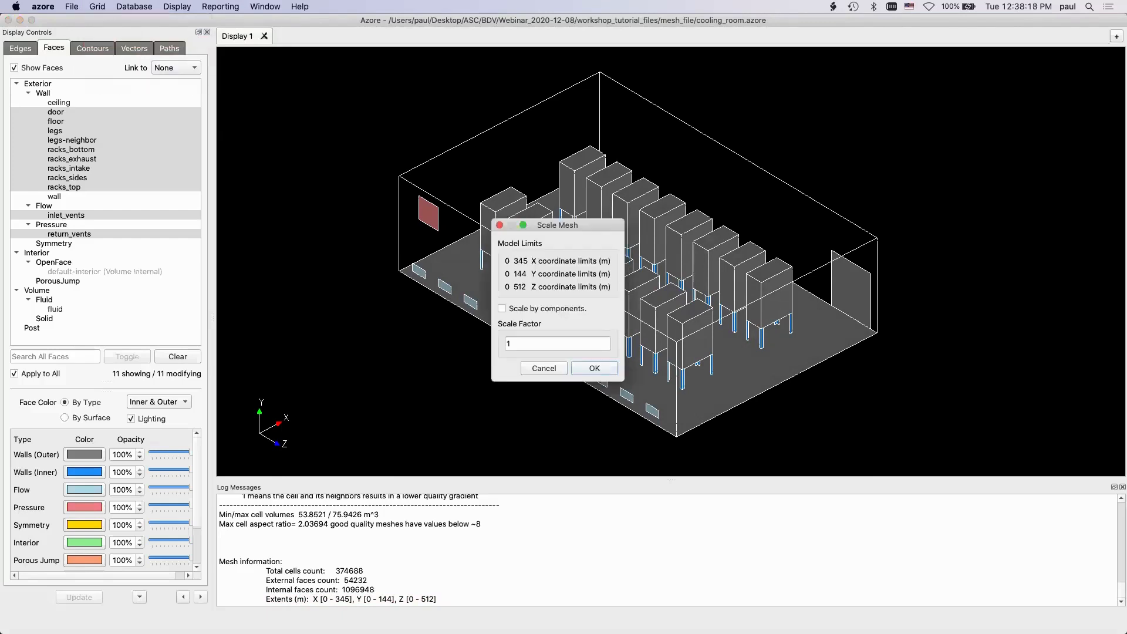
{"action": "double_click", "coordinate": [526, 344]}
{"action": "type", "text": ".0254"}
{"action": "type", "text": "0"}
{"action": "left_click", "coordinate": [600, 368]}
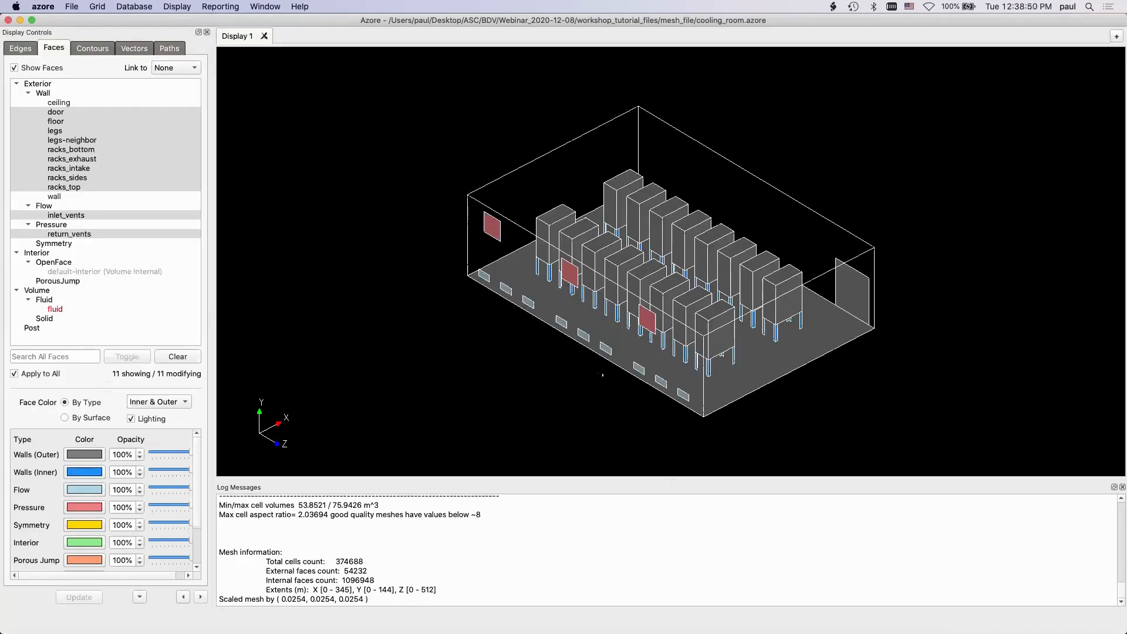
Step: Print the mesh information for the scaled mesh and inspect the room geometry
{"action": "scroll", "coordinate": [682, 335], "scroll_direction": "up", "scroll_amount": 3}
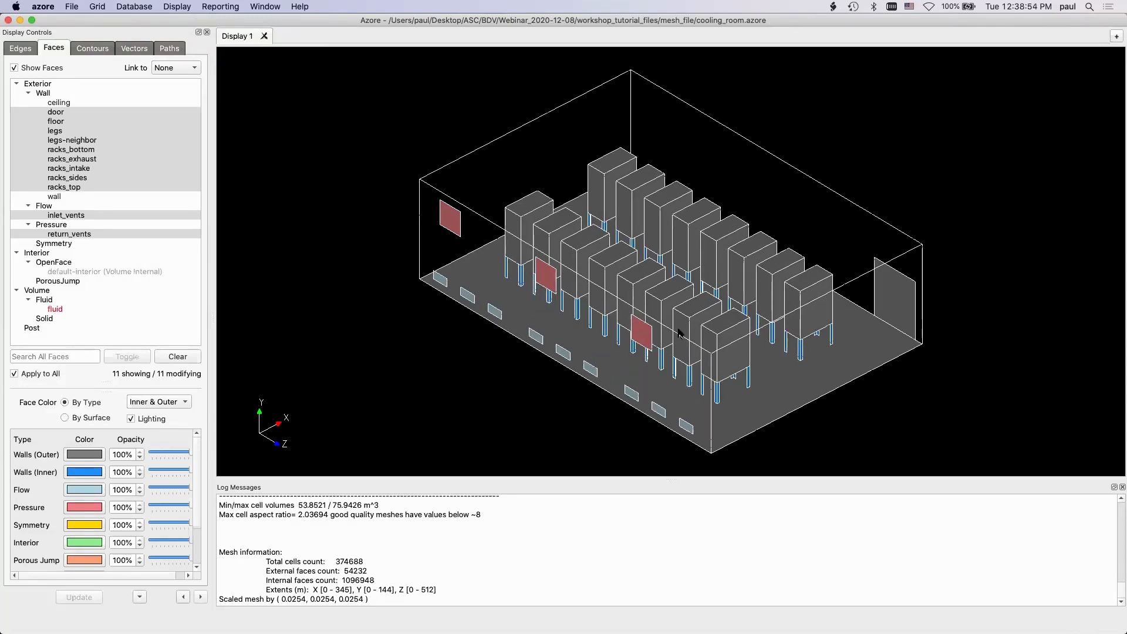
{"action": "left_click", "coordinate": [98, 6]}
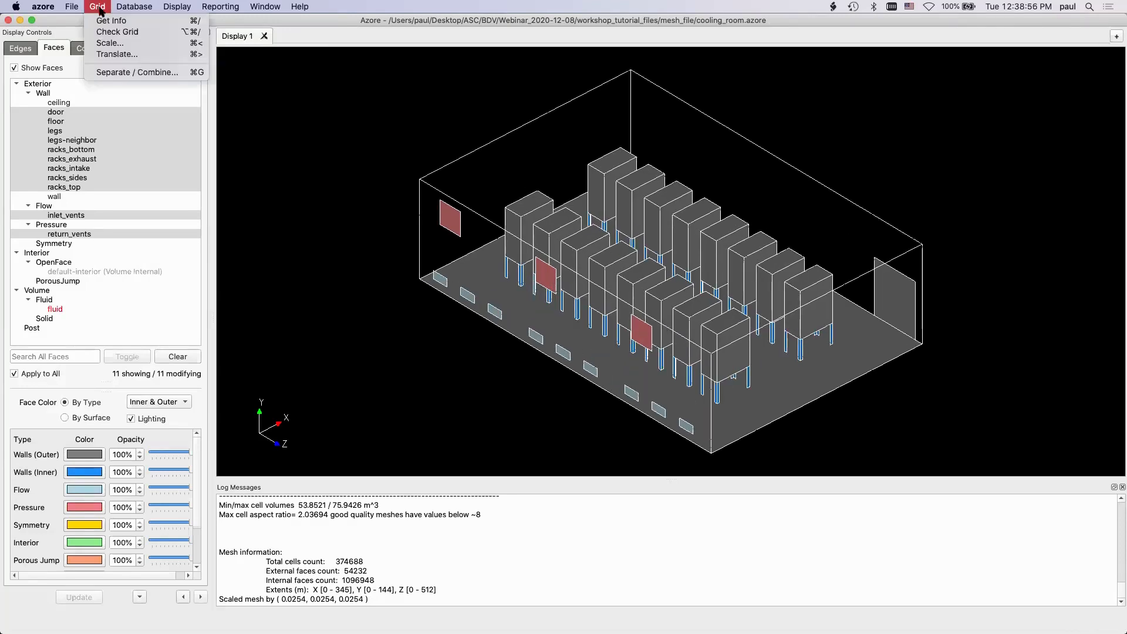
{"action": "left_click", "coordinate": [102, 22]}
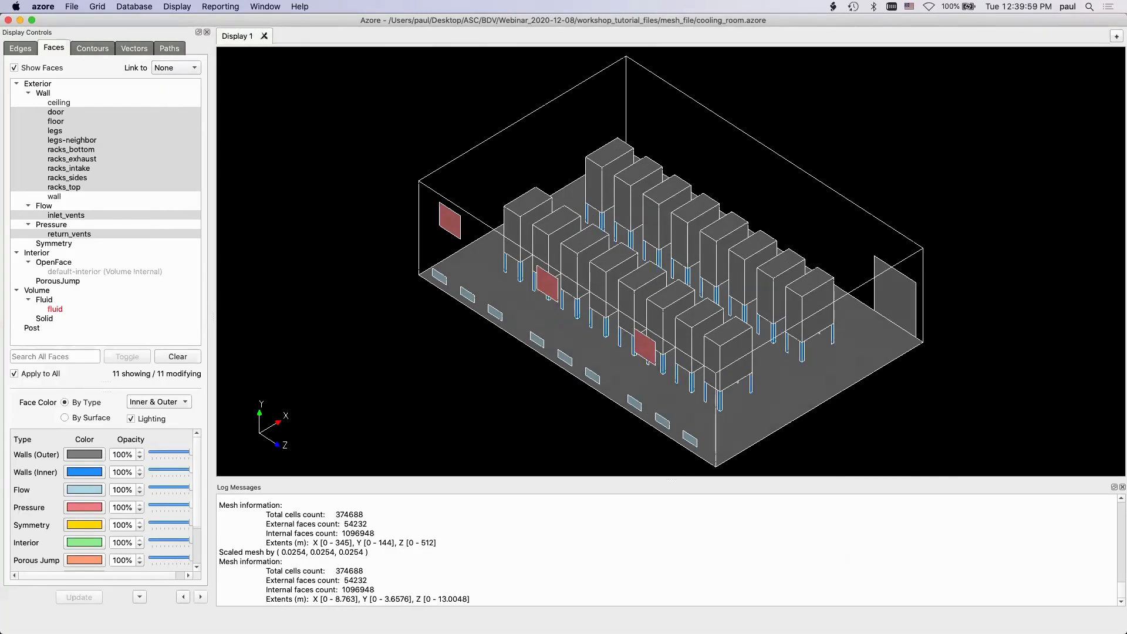
{"action": "left_click_drag", "start_coordinate": [669, 264], "coordinate": [724, 279]}
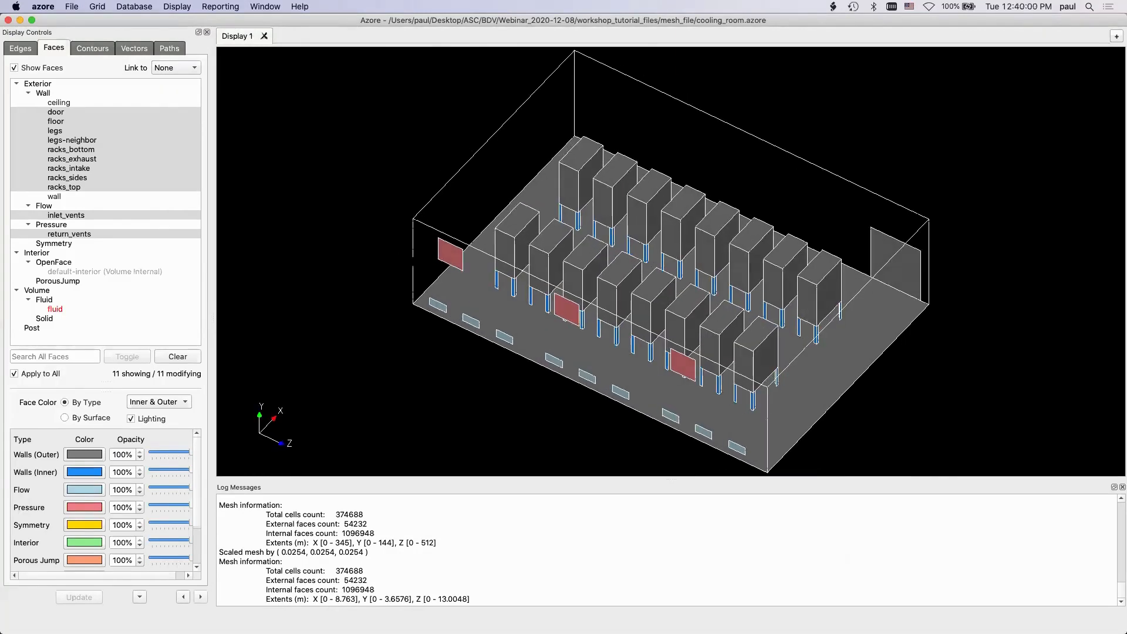
Step: Save the database with the scaled mesh under its existing name
{"action": "left_click", "coordinate": [72, 7]}
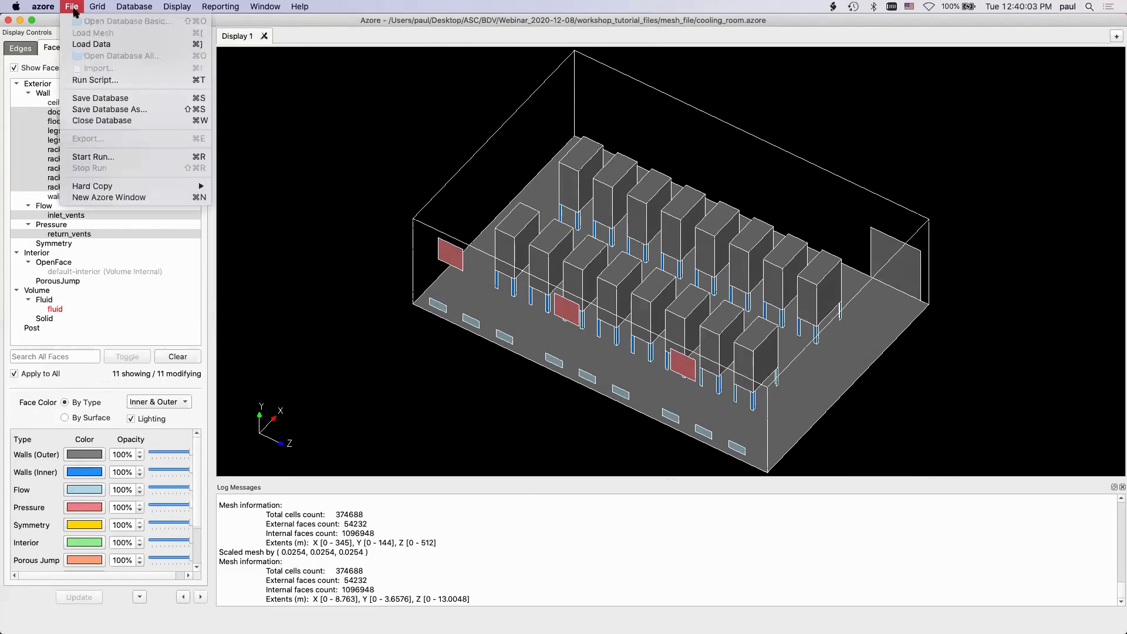
{"action": "left_click", "coordinate": [84, 100]}
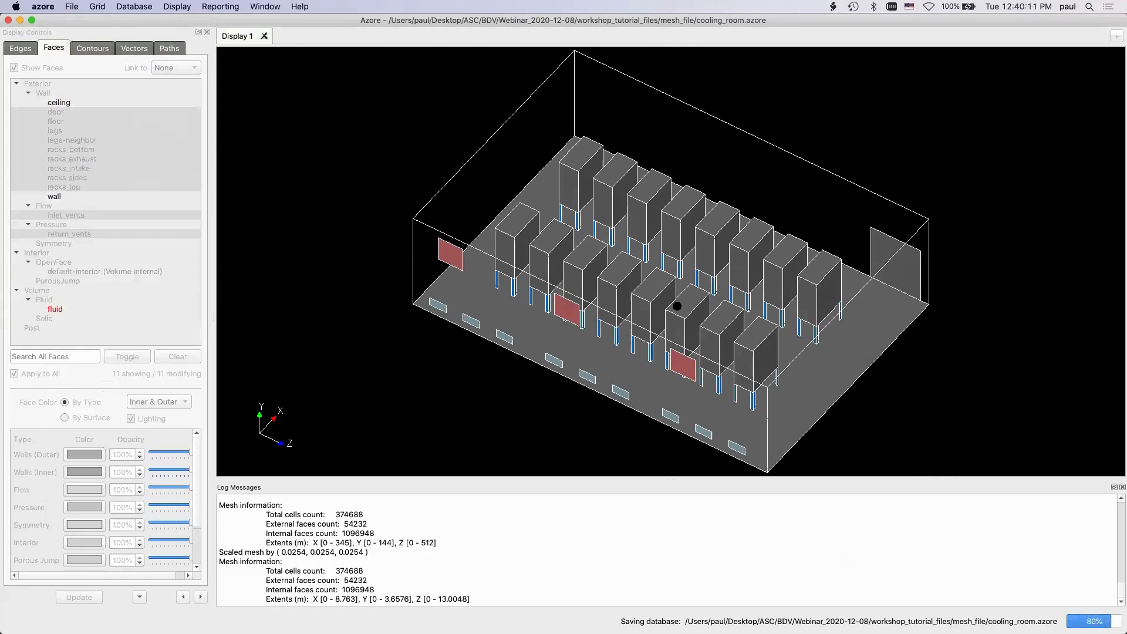
{"action": "left_click_drag", "start_coordinate": [637, 311], "coordinate": [638, 317]}
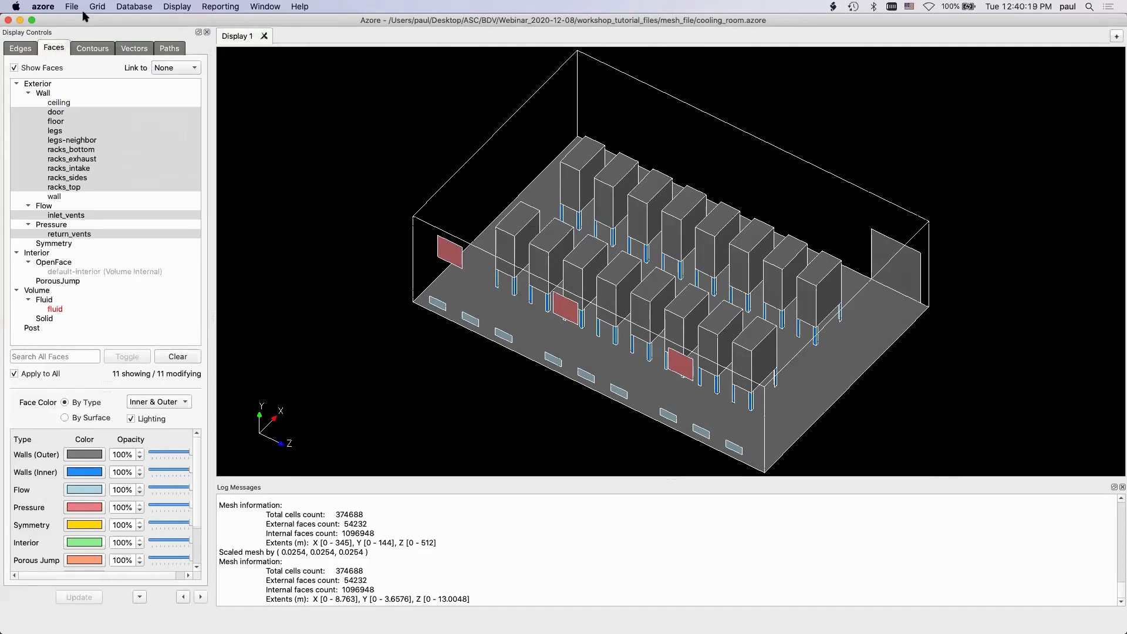
Step: In the equation settings, choose the Standard K epsilon turbulence model and enable Energy
{"action": "left_click", "coordinate": [101, 7]}
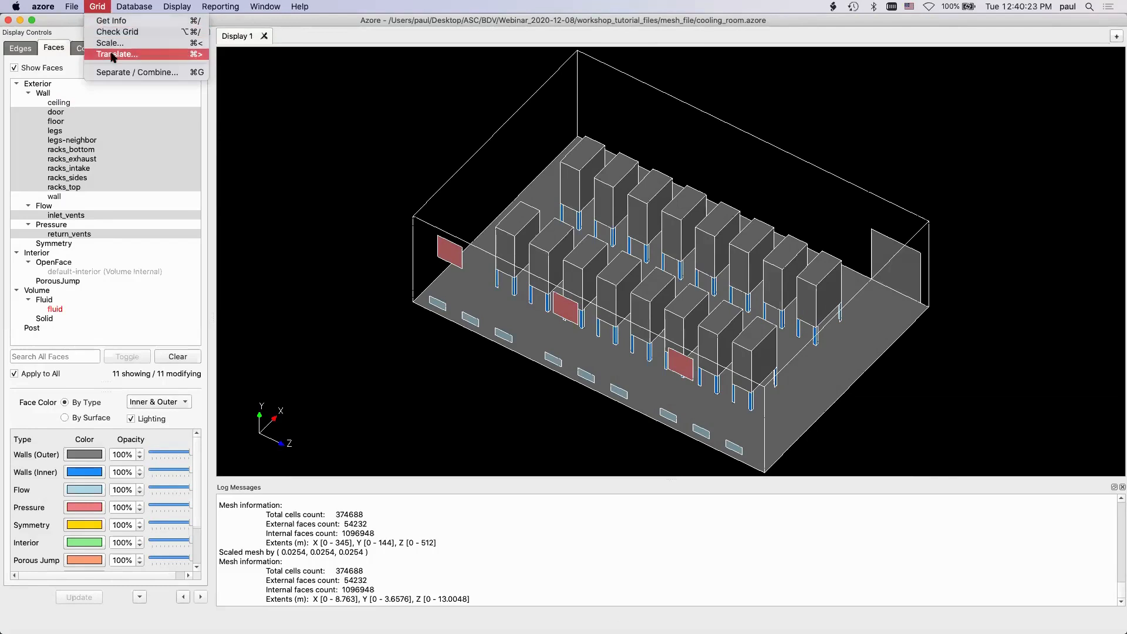
{"action": "mouse_move", "coordinate": [129, 8]}
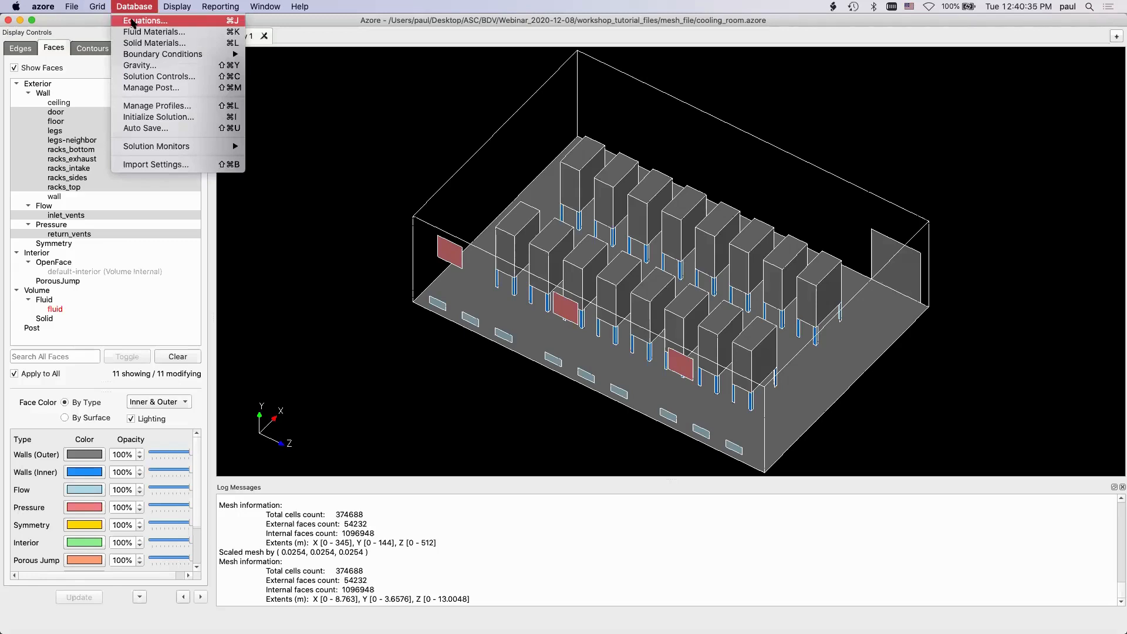
{"action": "left_click", "coordinate": [132, 22]}
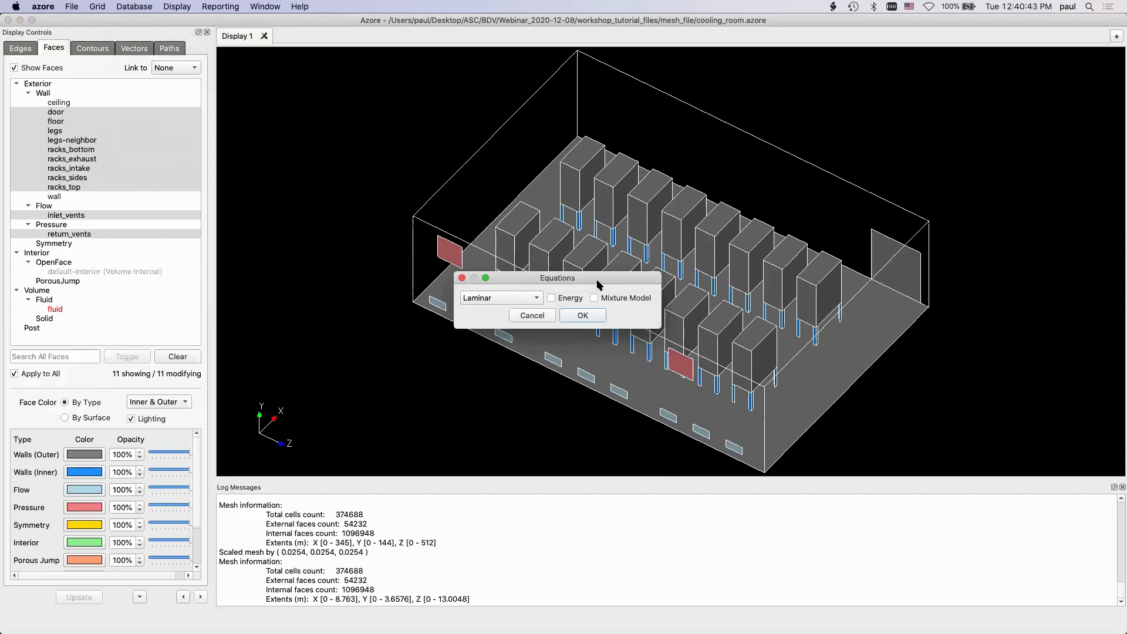
{"action": "left_click", "coordinate": [518, 297]}
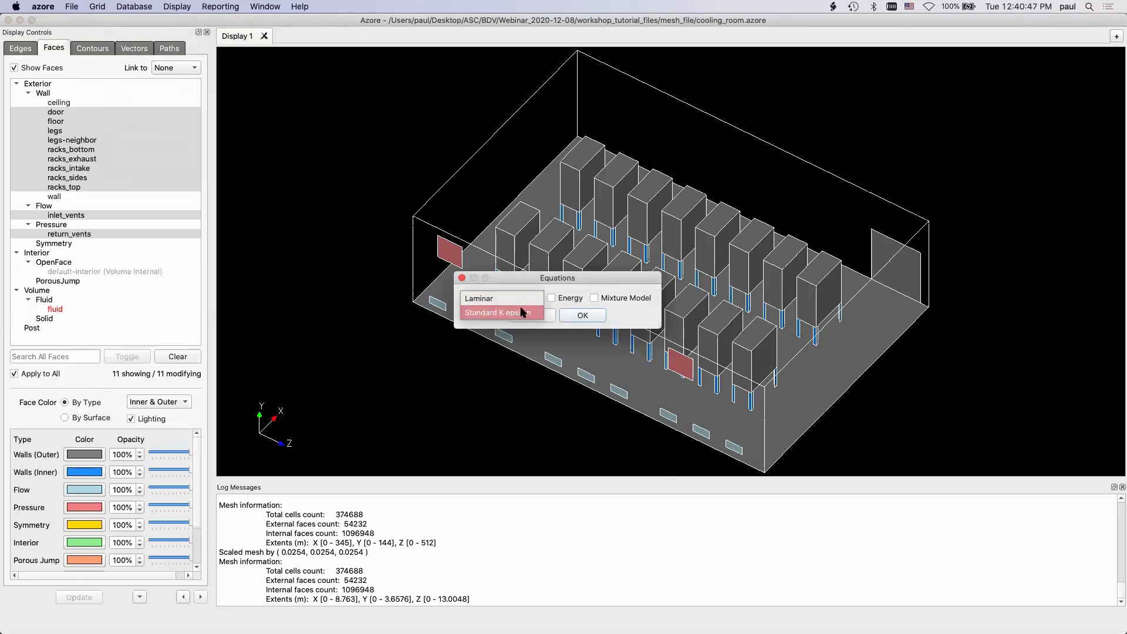
{"action": "left_click", "coordinate": [519, 312]}
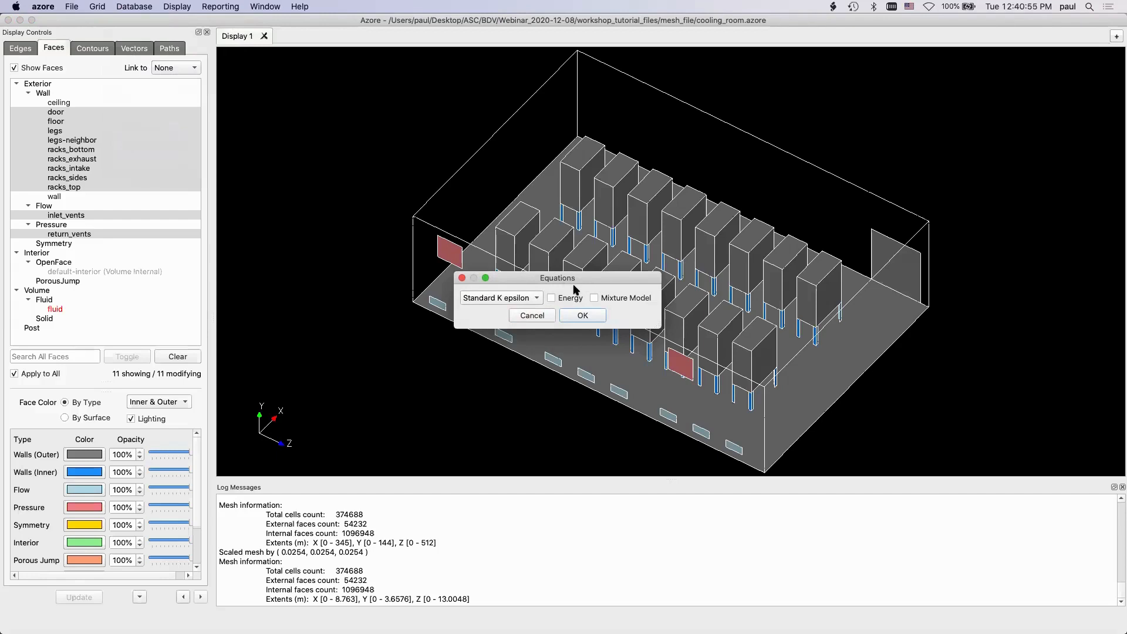
{"action": "left_click", "coordinate": [567, 300]}
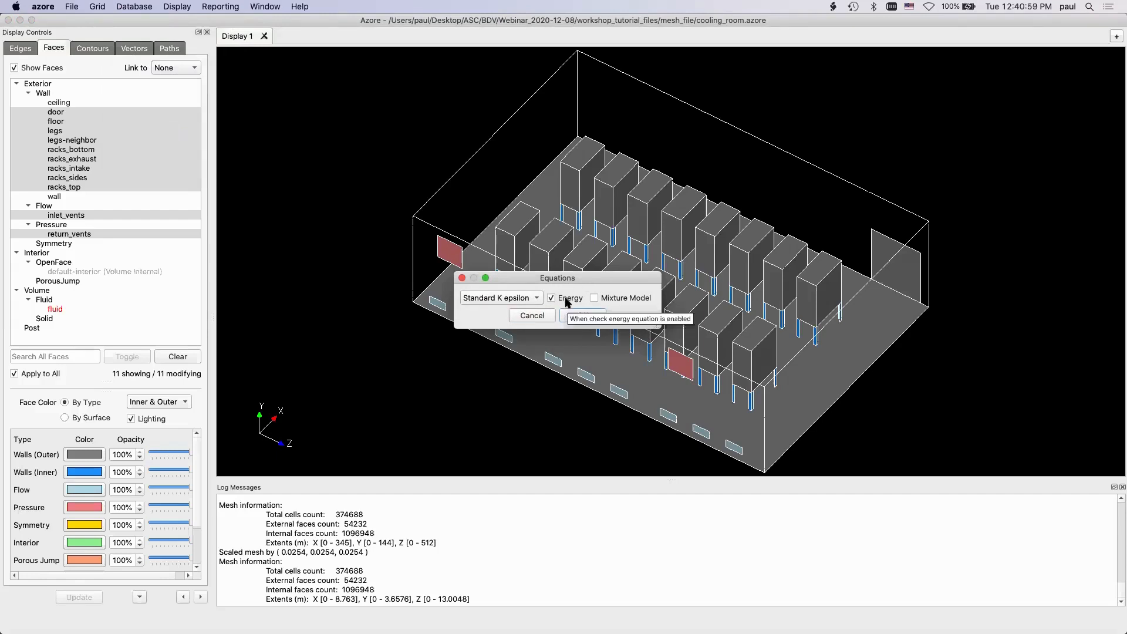
Step: Try the Mixture Model with 6 secondary mixtures, look through their names, and disable the model again
{"action": "left_click", "coordinate": [607, 299]}
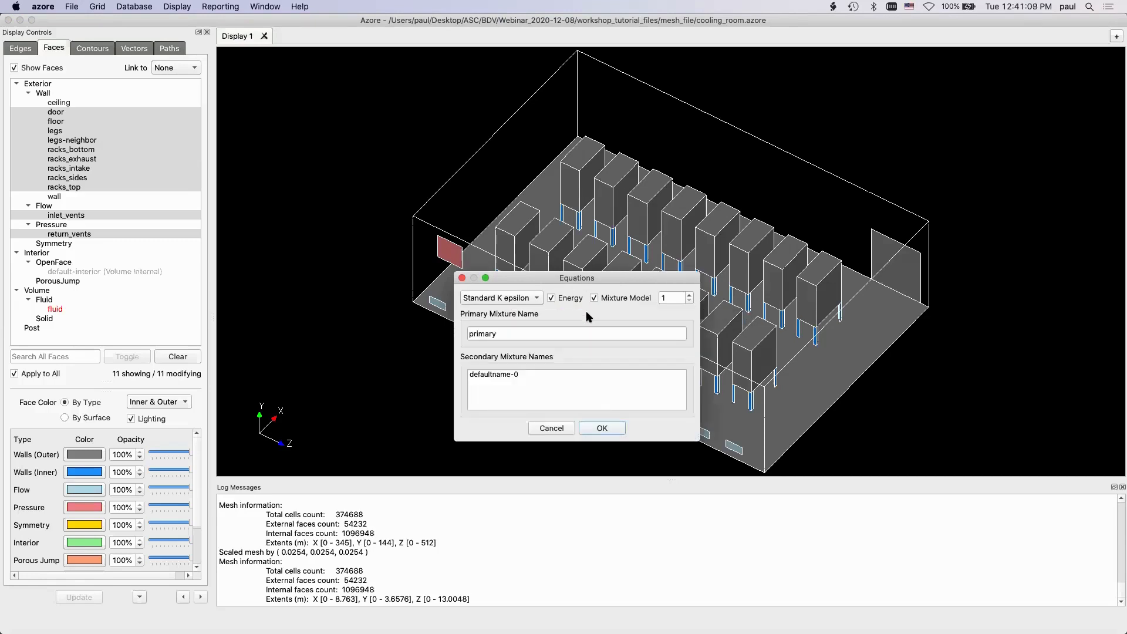
{"action": "left_click", "coordinate": [690, 295]}
{"action": "left_click", "coordinate": [690, 294]}
{"action": "left_click", "coordinate": [689, 294]}
{"action": "left_click", "coordinate": [690, 295]}
{"action": "left_click", "coordinate": [690, 295]}
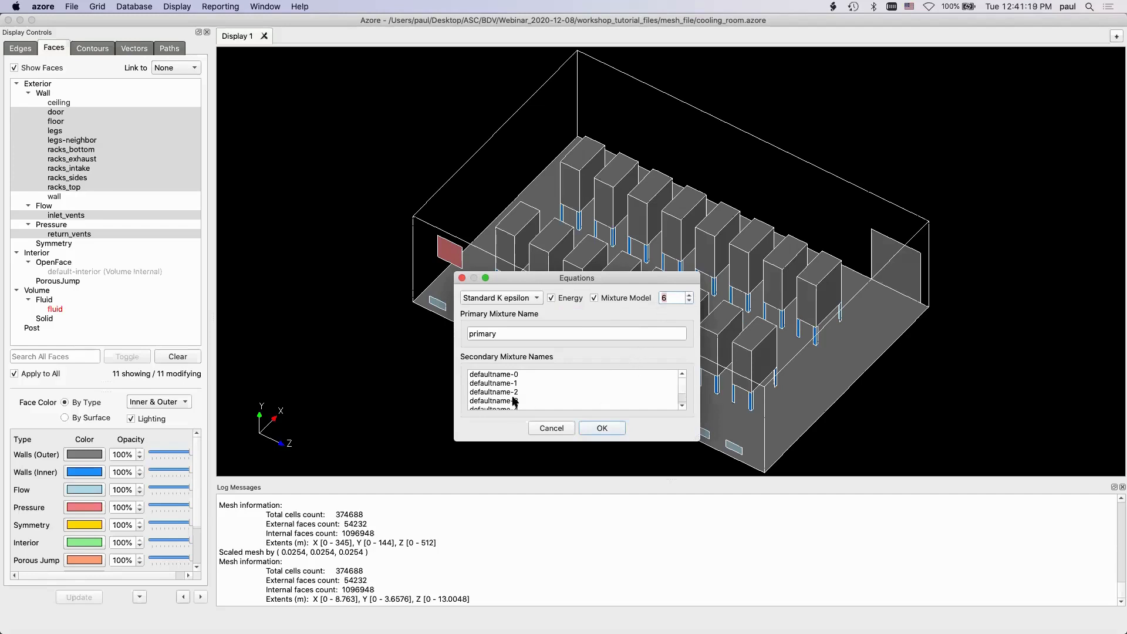
{"action": "left_click", "coordinate": [683, 394]}
{"action": "left_click", "coordinate": [682, 374]}
{"action": "left_click", "coordinate": [594, 298]}
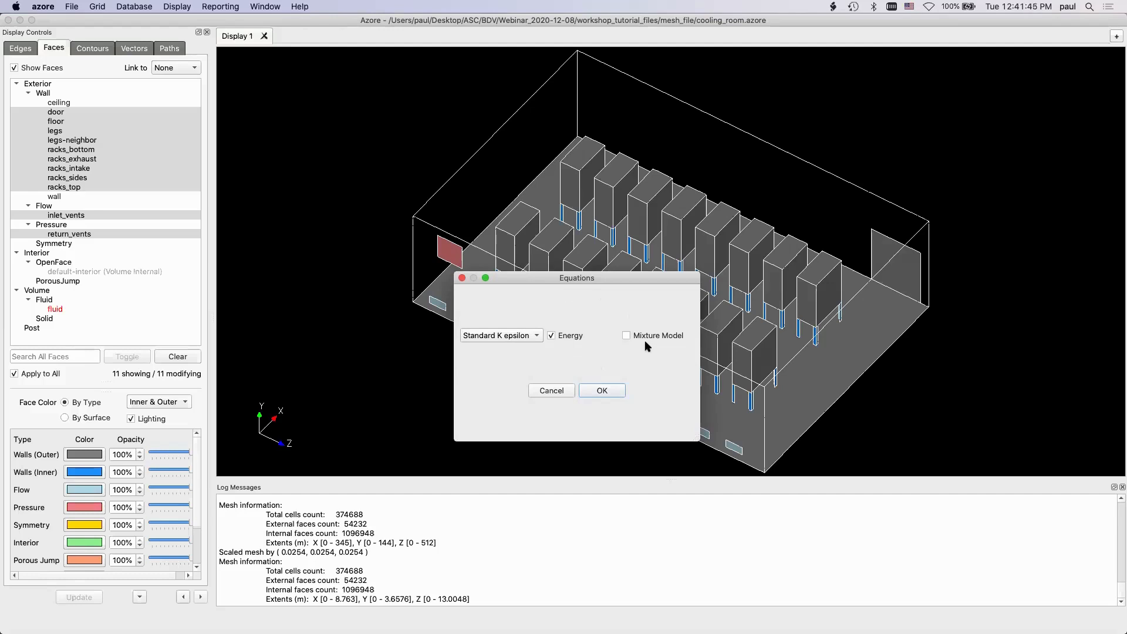
Step: Accept the equation settings and change the air material's density model to Inverse w/ Temperature
{"action": "left_click", "coordinate": [605, 391]}
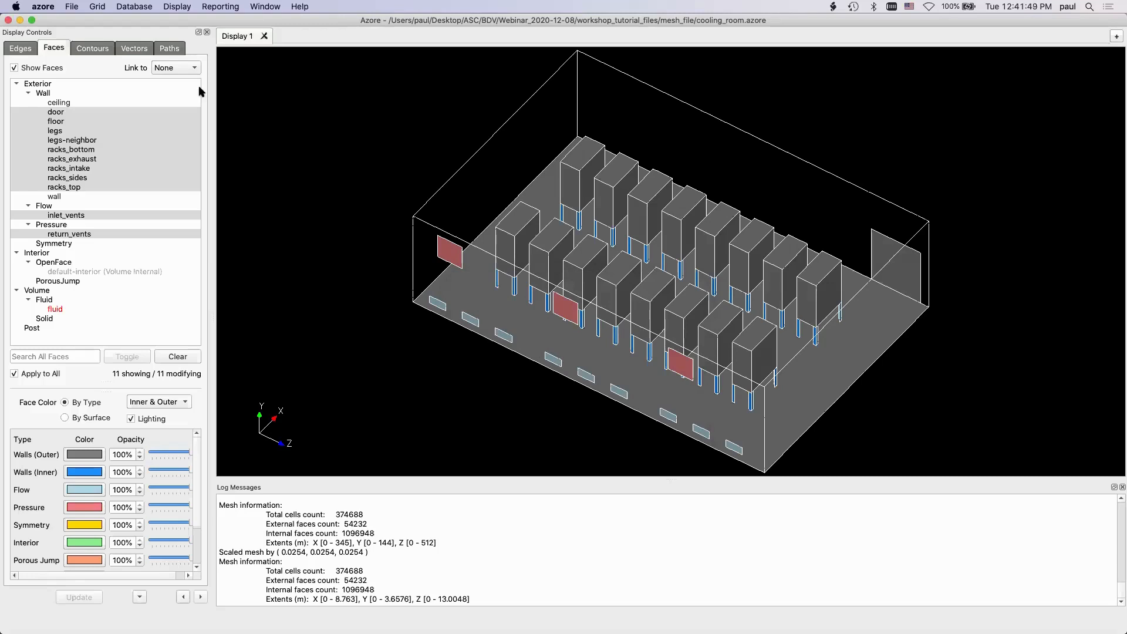
{"action": "left_click", "coordinate": [136, 8]}
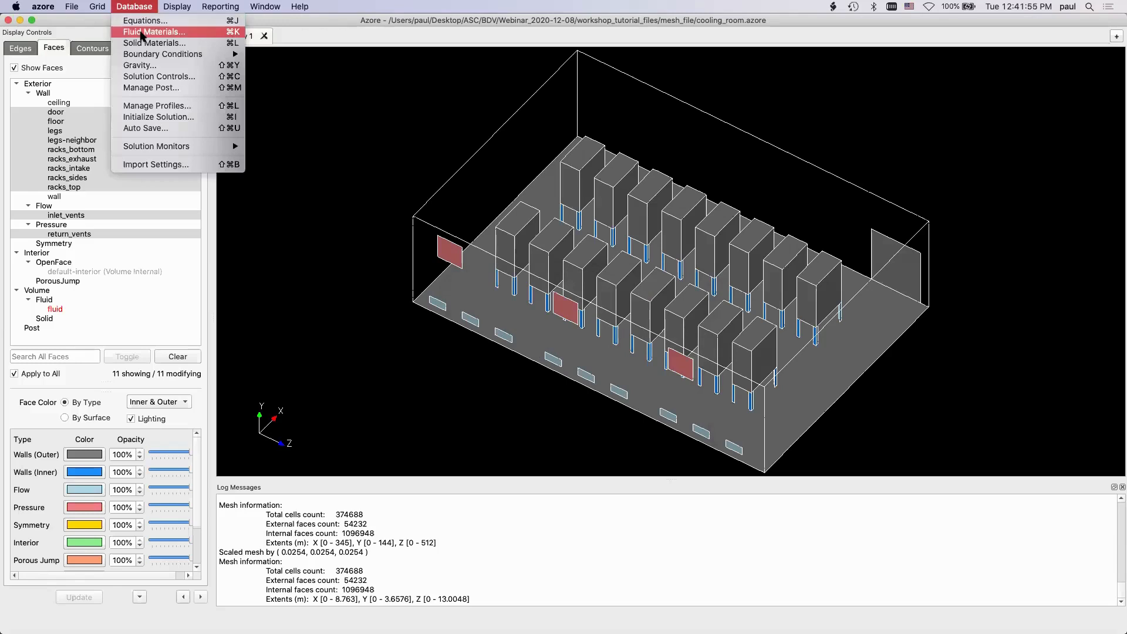
{"action": "left_click", "coordinate": [143, 33]}
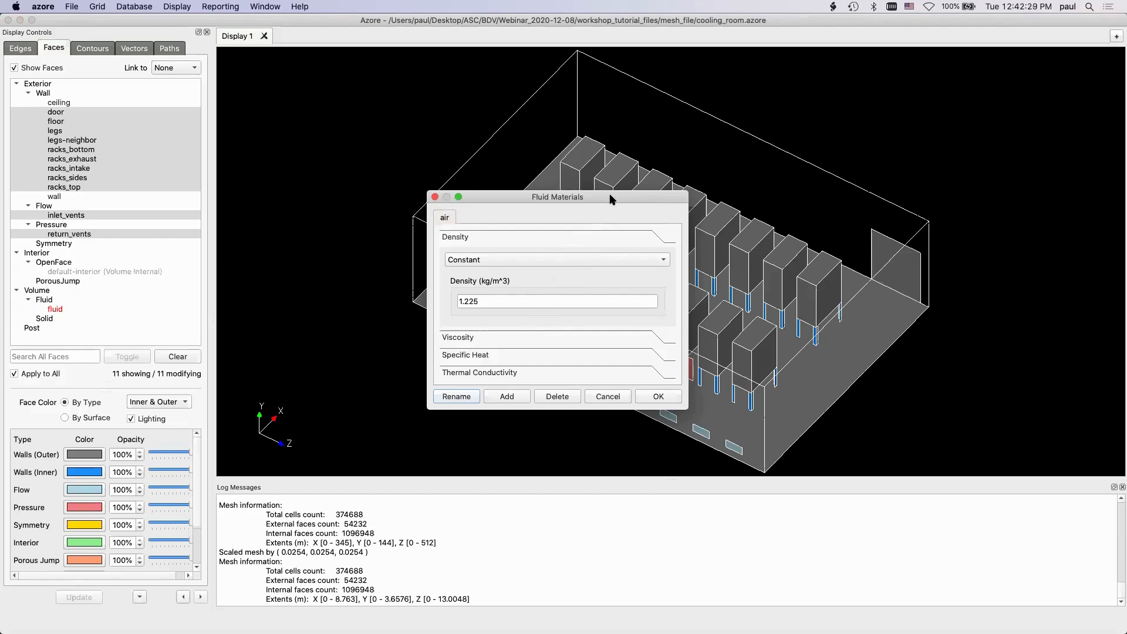
{"action": "left_click_drag", "start_coordinate": [611, 199], "coordinate": [458, 185]}
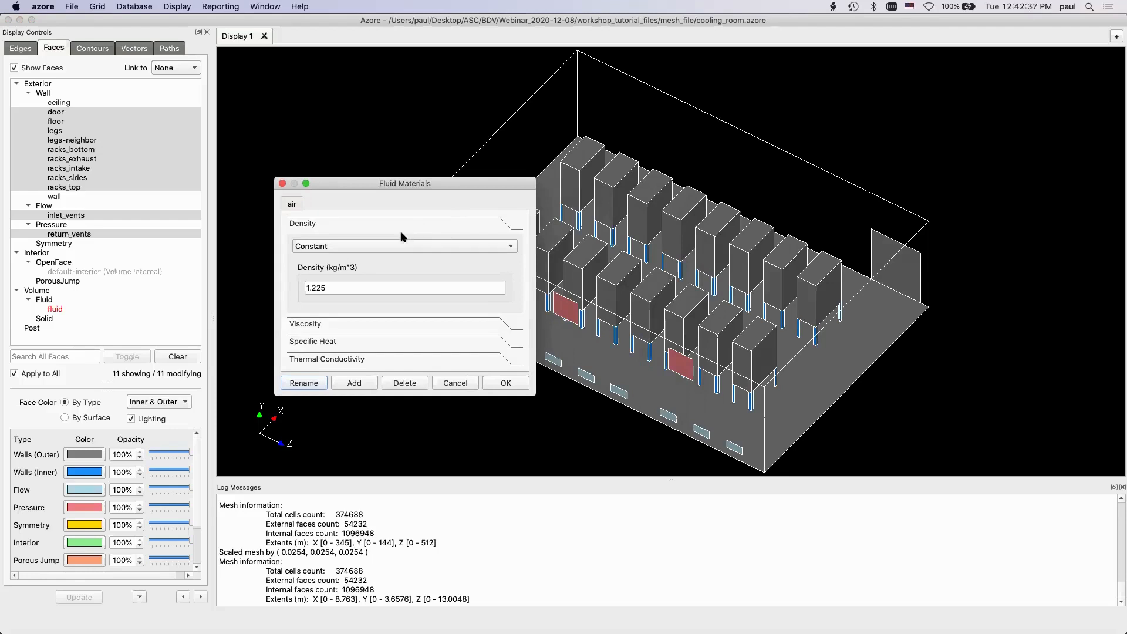
{"action": "left_click", "coordinate": [394, 248]}
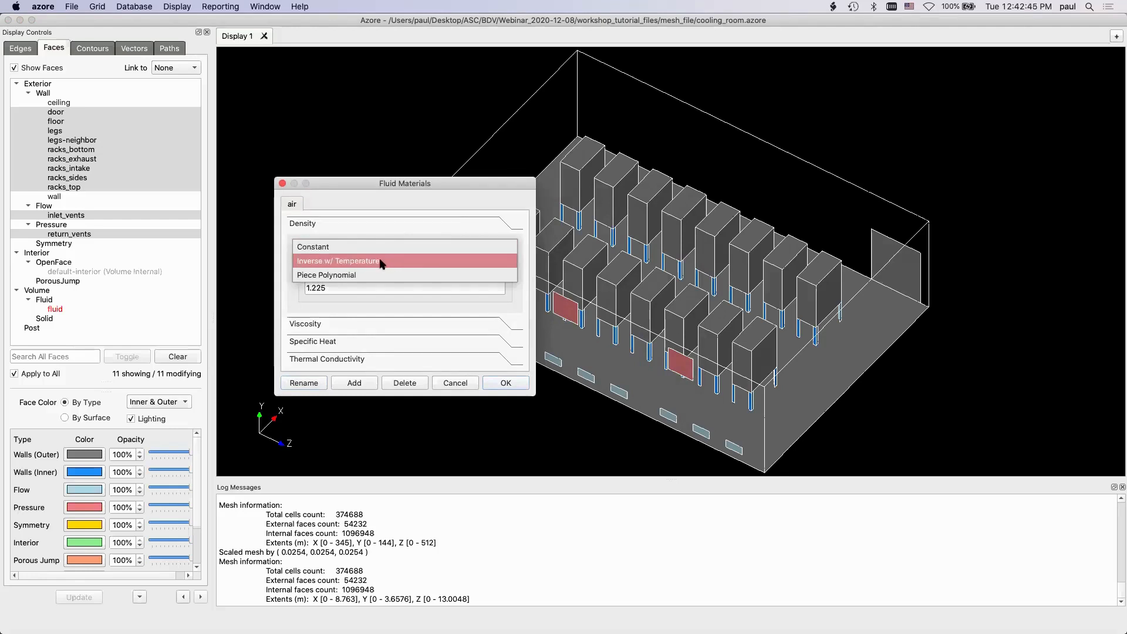
{"action": "left_click", "coordinate": [382, 264]}
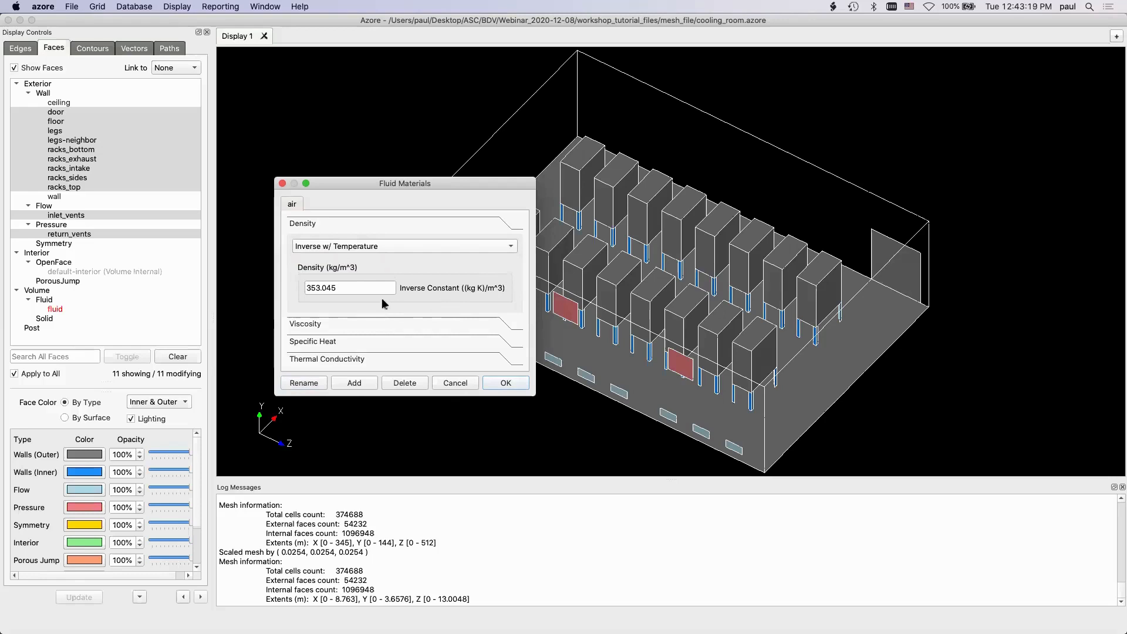
Step: Review the air material's viscosity, specific heat and thermal conductivity, including the models offered for viscosity and specific heat
{"action": "left_click", "coordinate": [317, 326]}
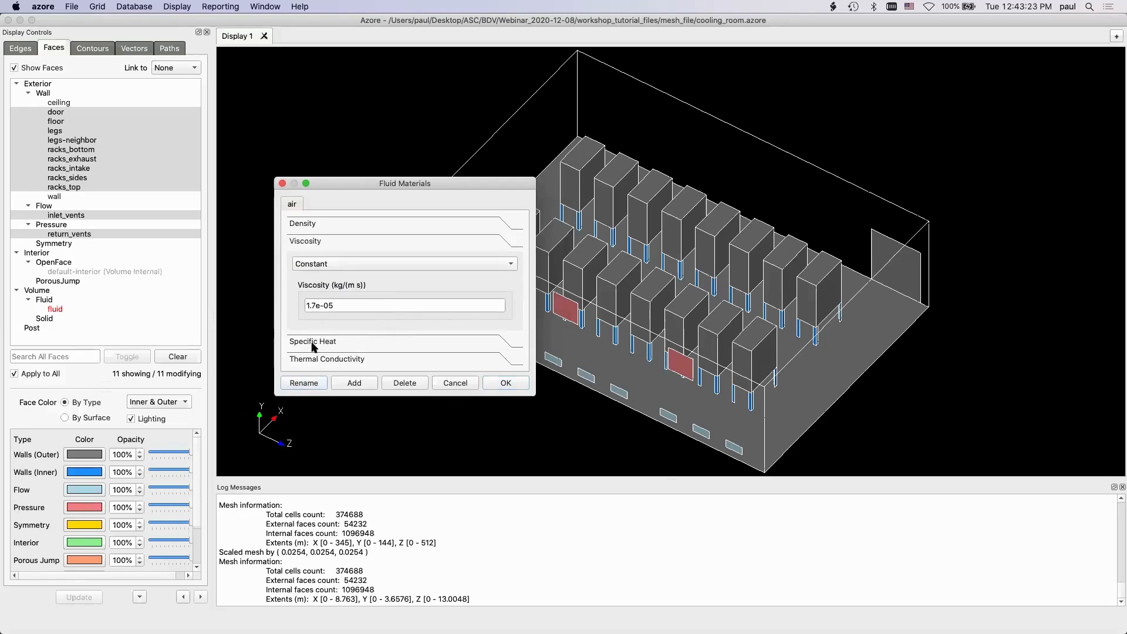
{"action": "left_click", "coordinate": [313, 346]}
{"action": "left_click", "coordinate": [315, 360]}
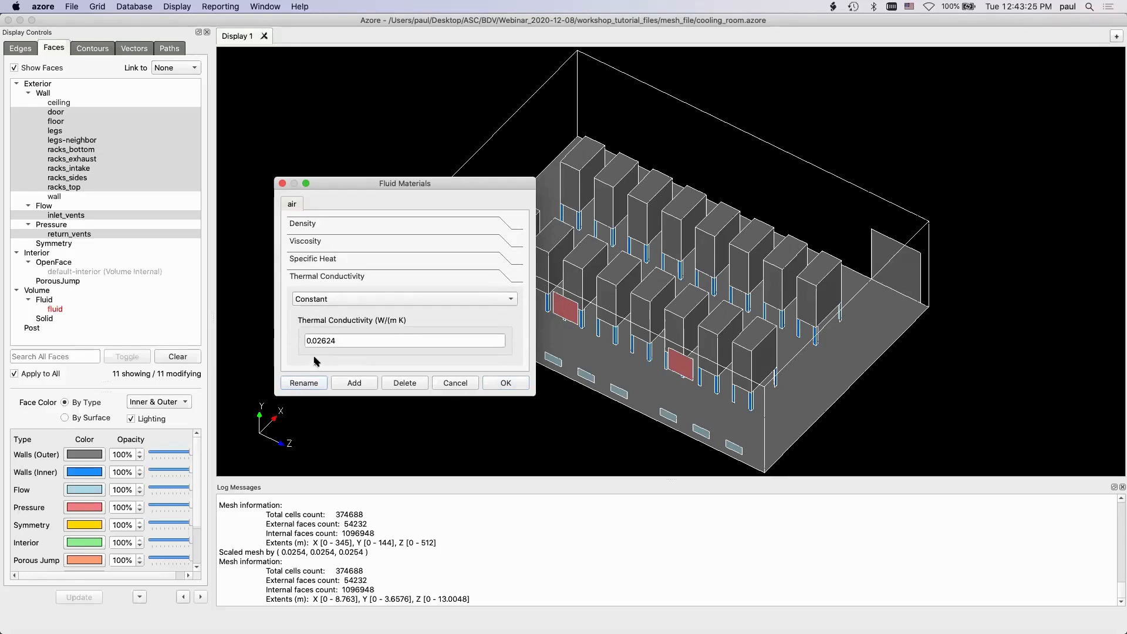
{"action": "left_click", "coordinate": [312, 245]}
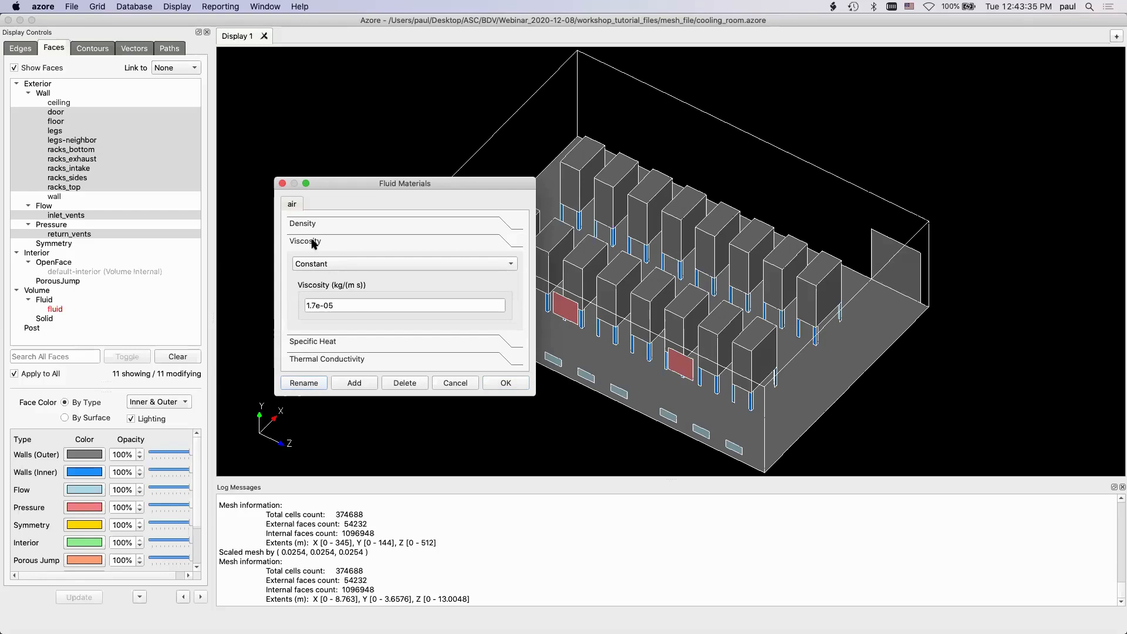
{"action": "left_click", "coordinate": [322, 262]}
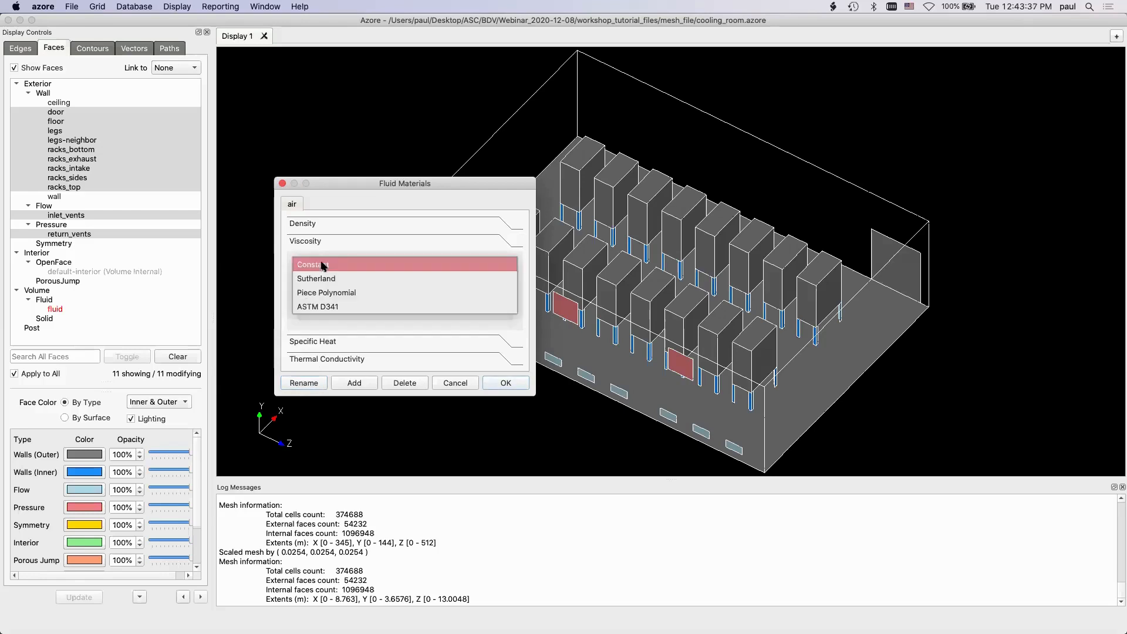
{"action": "left_click", "coordinate": [327, 250]}
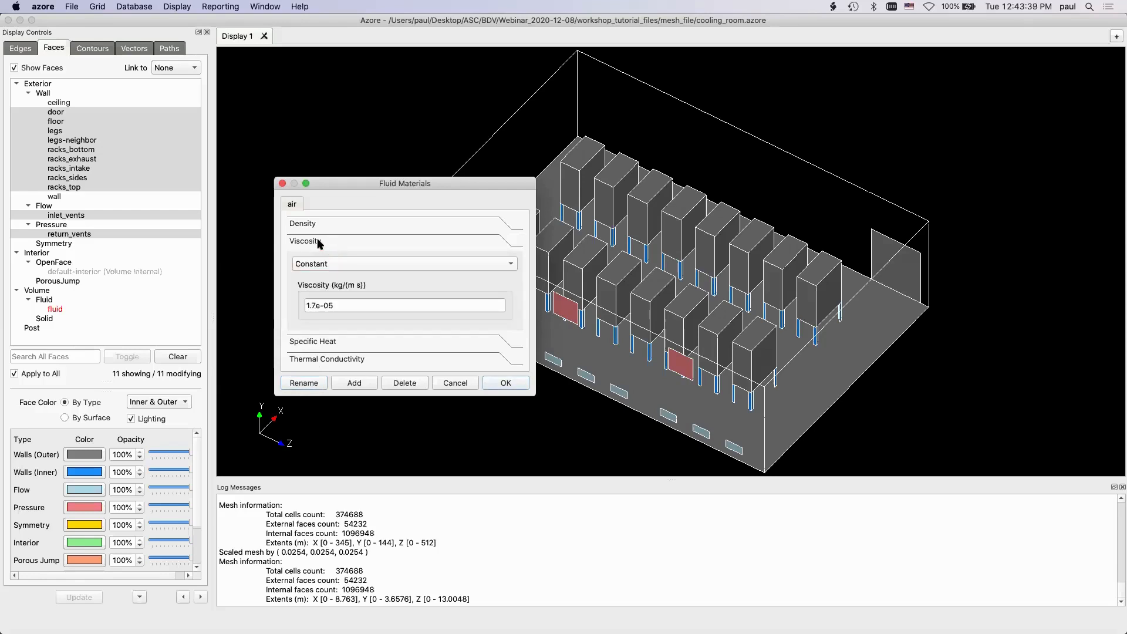
{"action": "left_click", "coordinate": [319, 344]}
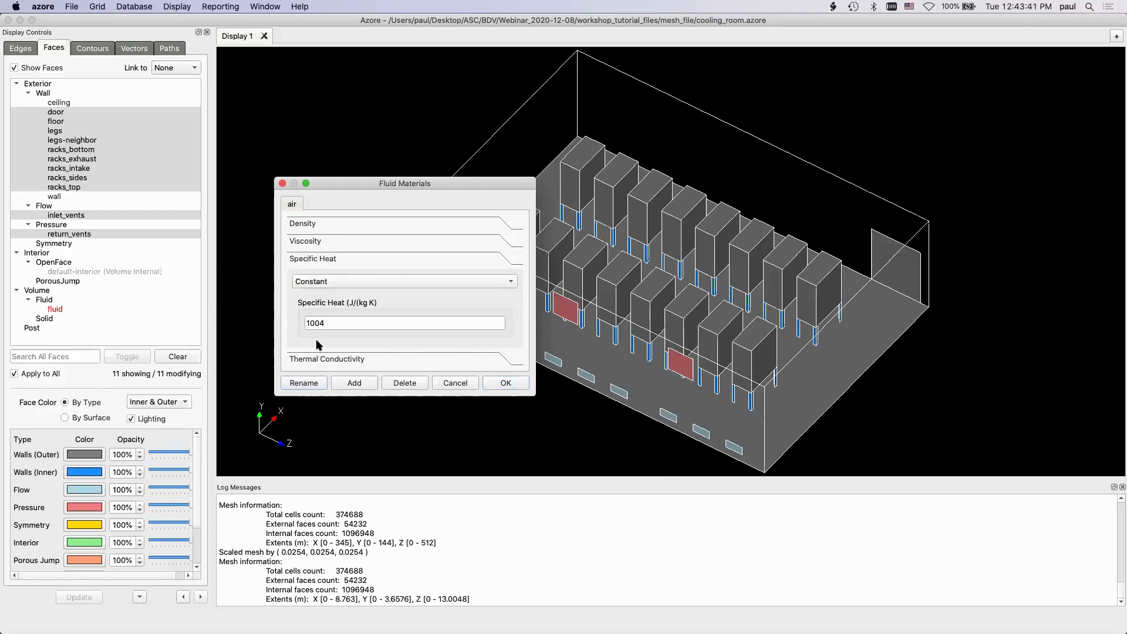
{"action": "left_click", "coordinate": [351, 281]}
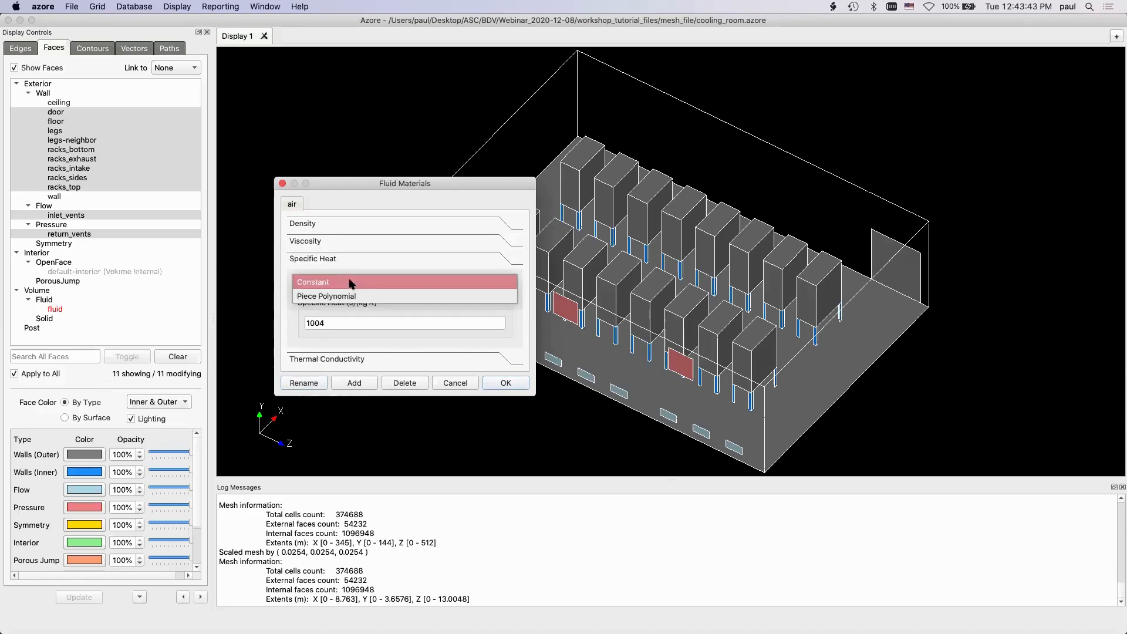
{"action": "left_click", "coordinate": [354, 268]}
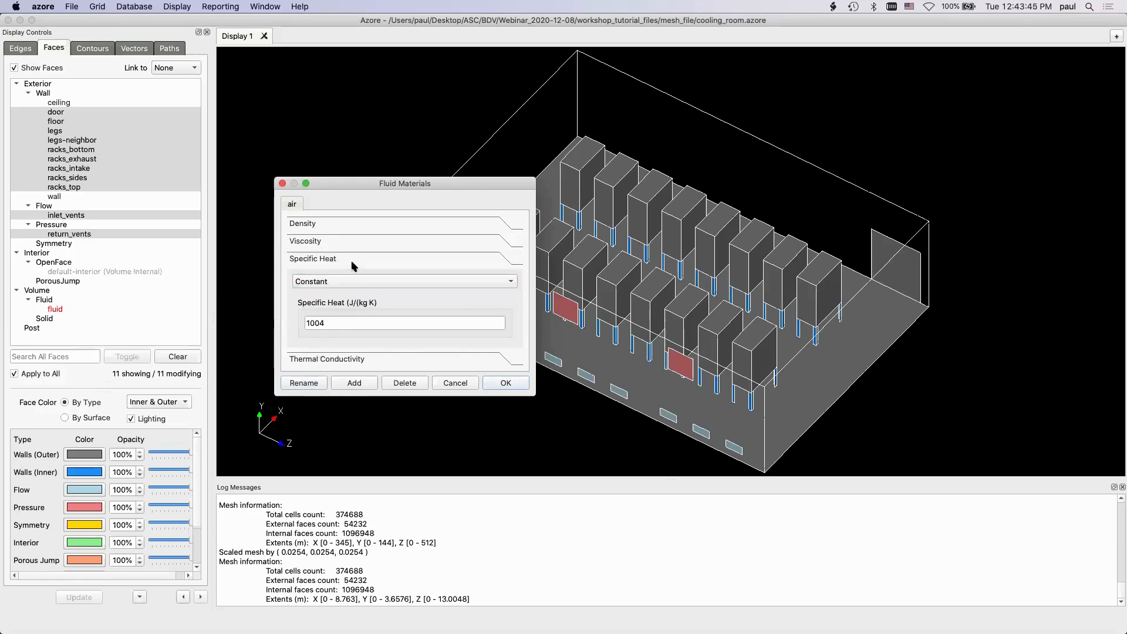
Step: Recheck all the air material properties, ending with density, and accept the fluid material settings
{"action": "left_click", "coordinate": [306, 241]}
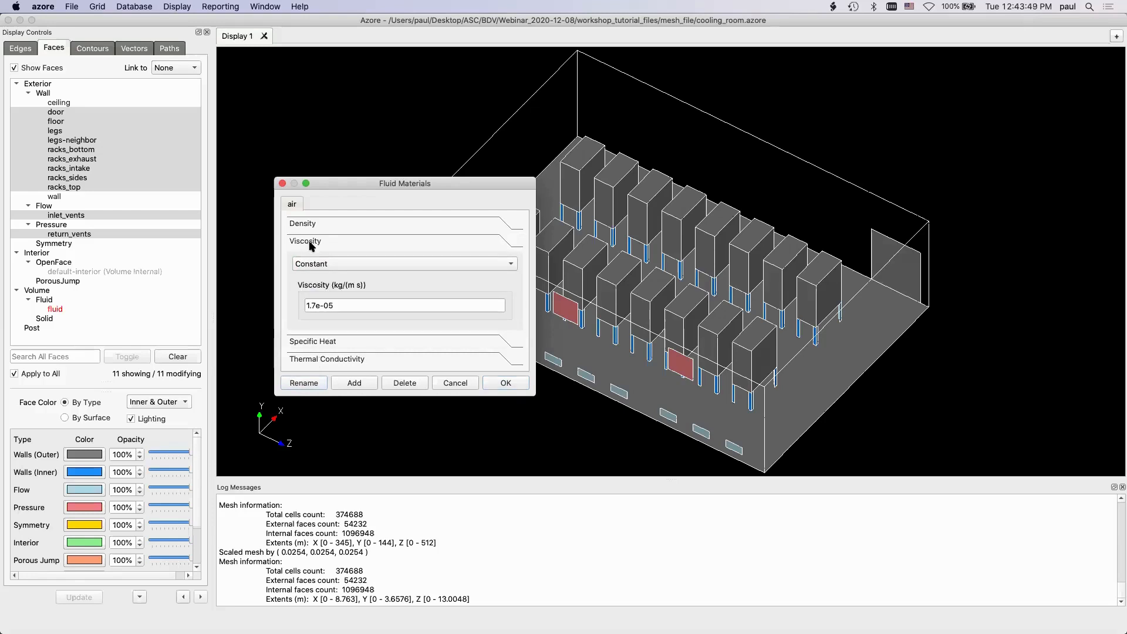
{"action": "left_click", "coordinate": [307, 345]}
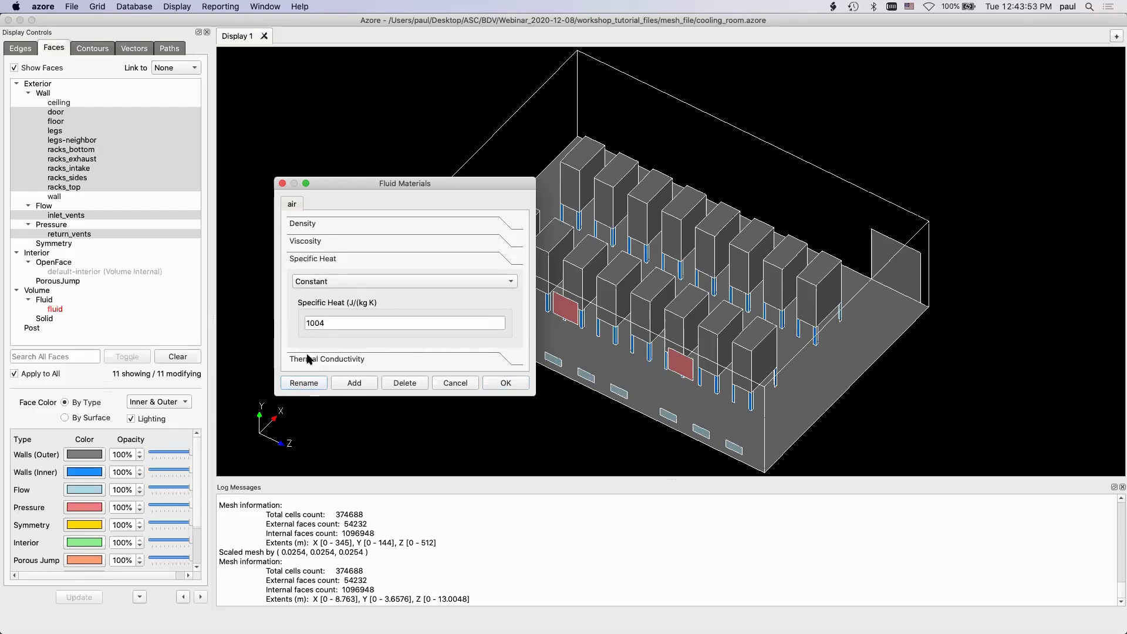
{"action": "left_click", "coordinate": [307, 359]}
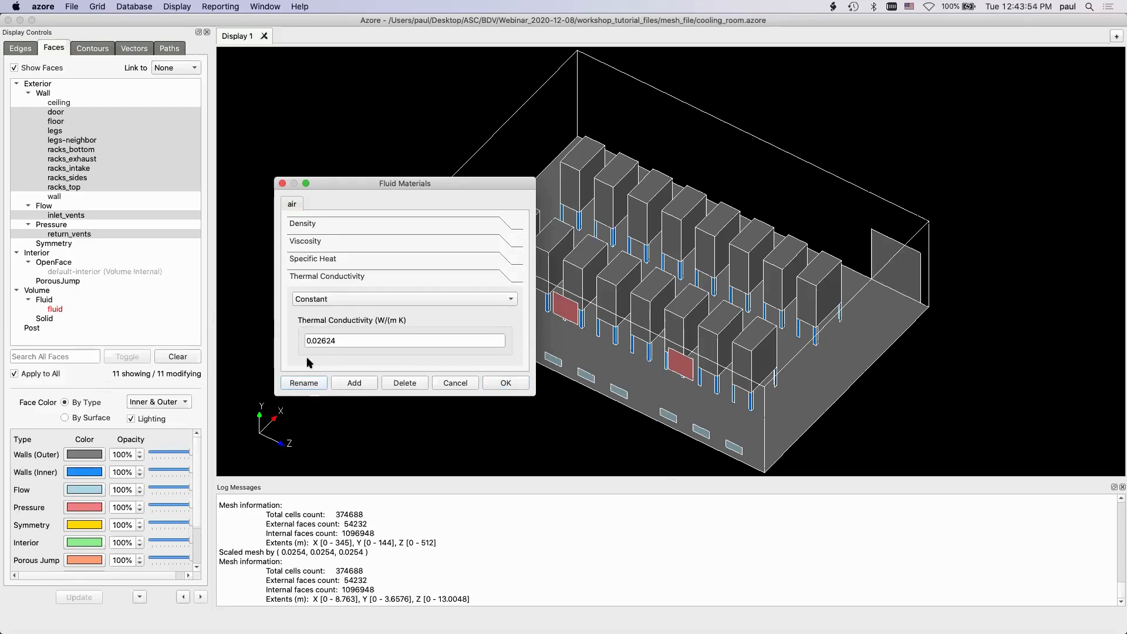
{"action": "left_click", "coordinate": [319, 241]}
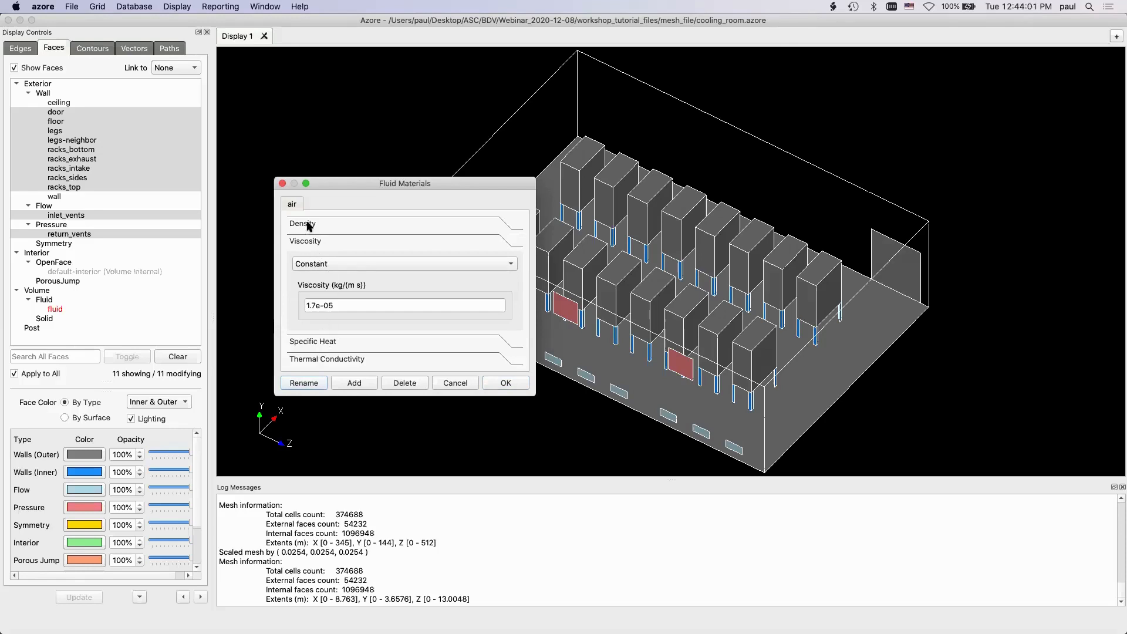
{"action": "left_click", "coordinate": [309, 224]}
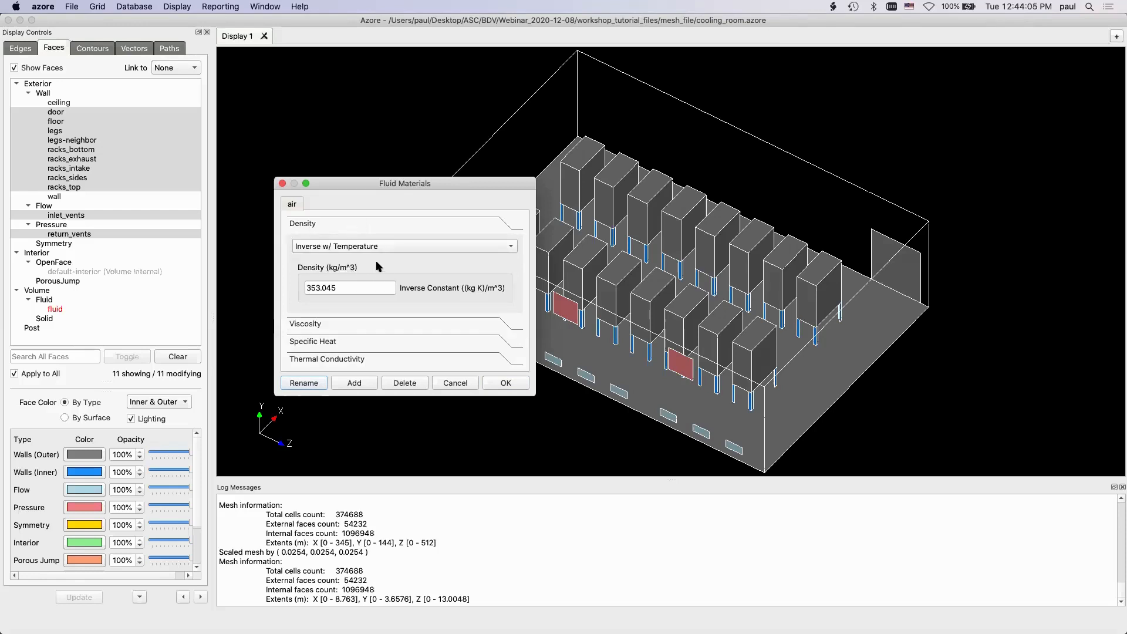
{"action": "left_click", "coordinate": [507, 383]}
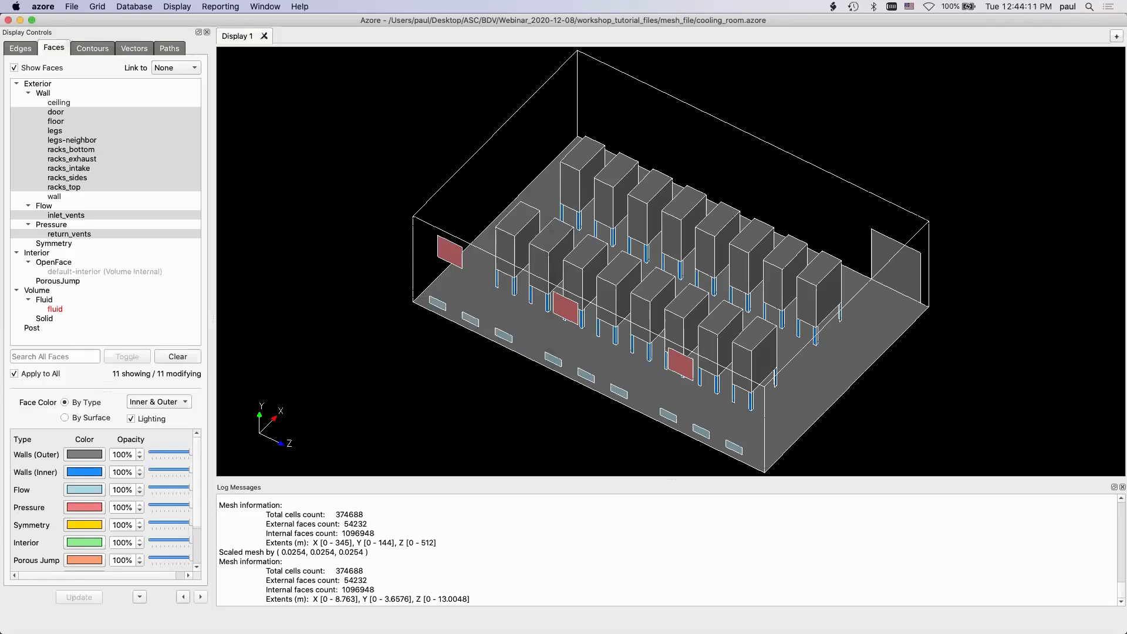
Step: In the exterior surface boundary conditions, set the inlet_vents momentum to Specified Mass Flow with 6.6 kg/s
{"action": "left_click", "coordinate": [136, 7]}
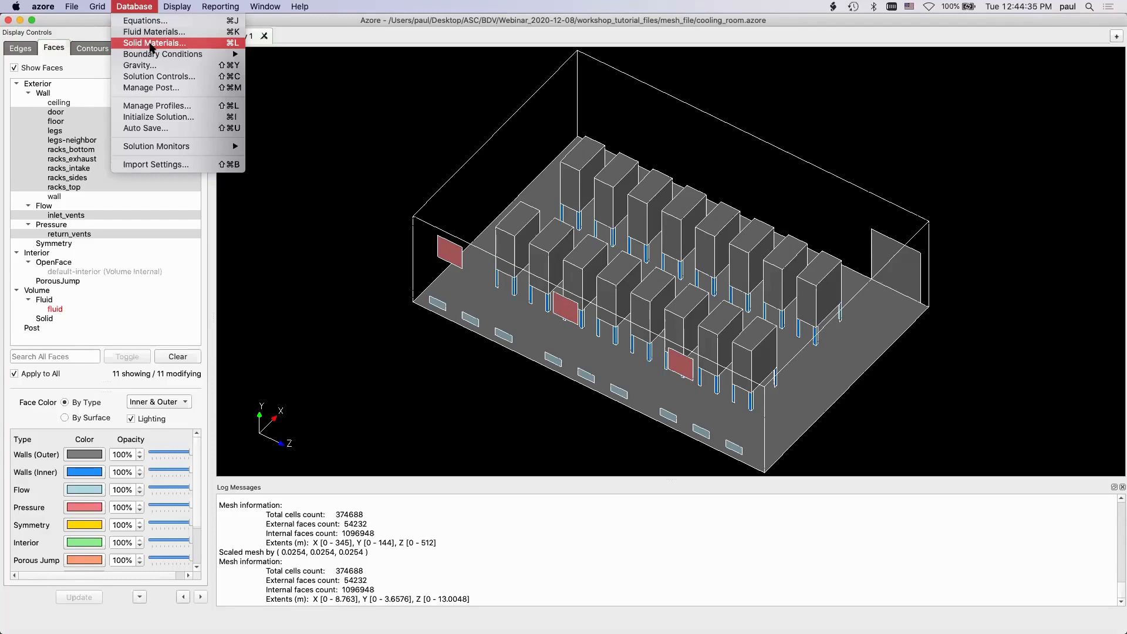
{"action": "mouse_move", "coordinate": [150, 54]}
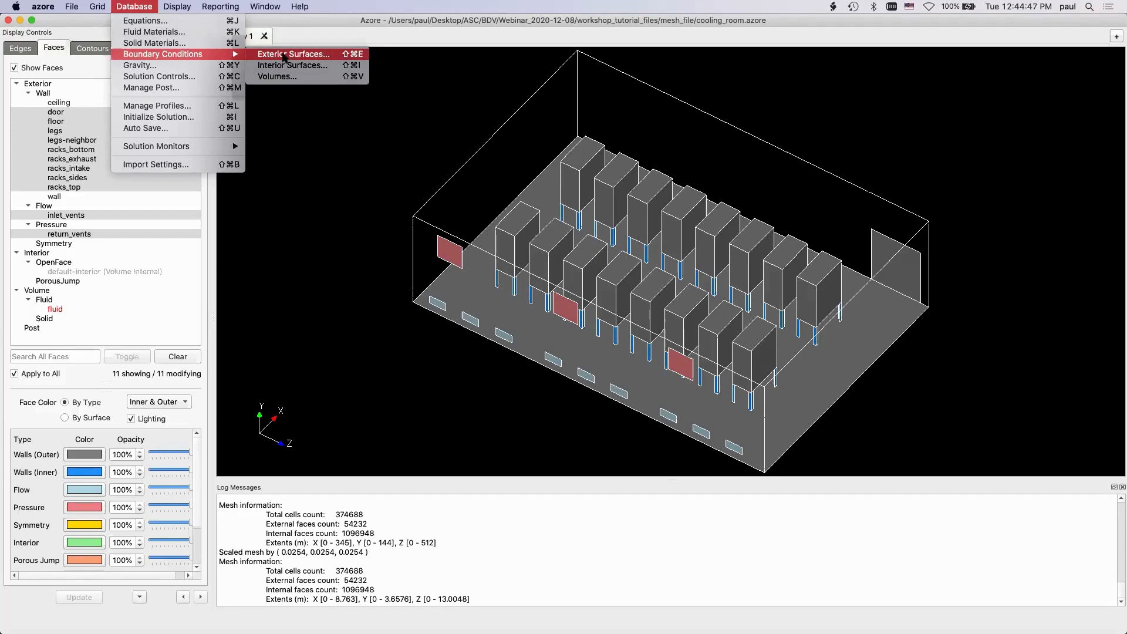
{"action": "left_click", "coordinate": [284, 55]}
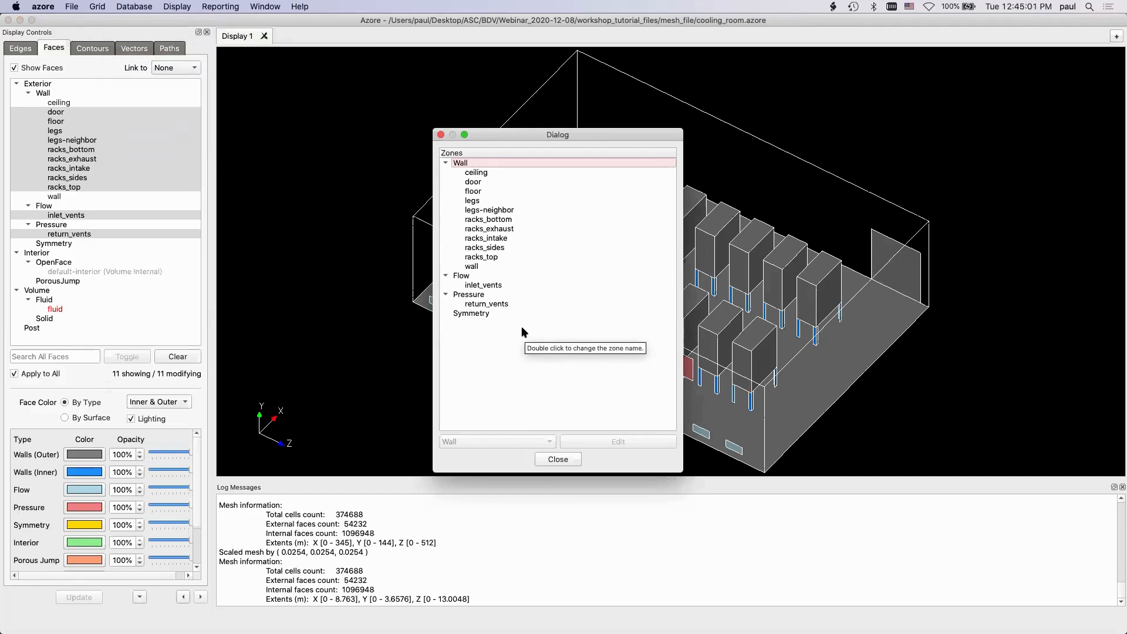
{"action": "left_click", "coordinate": [498, 286]}
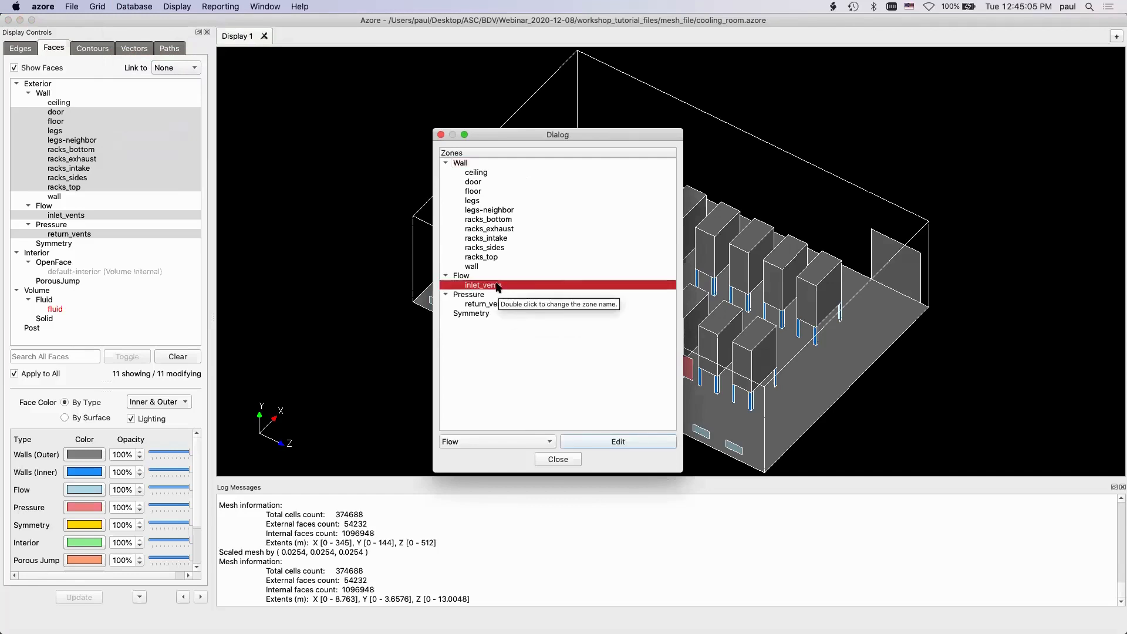
{"action": "left_click_drag", "start_coordinate": [627, 139], "coordinate": [421, 100]}
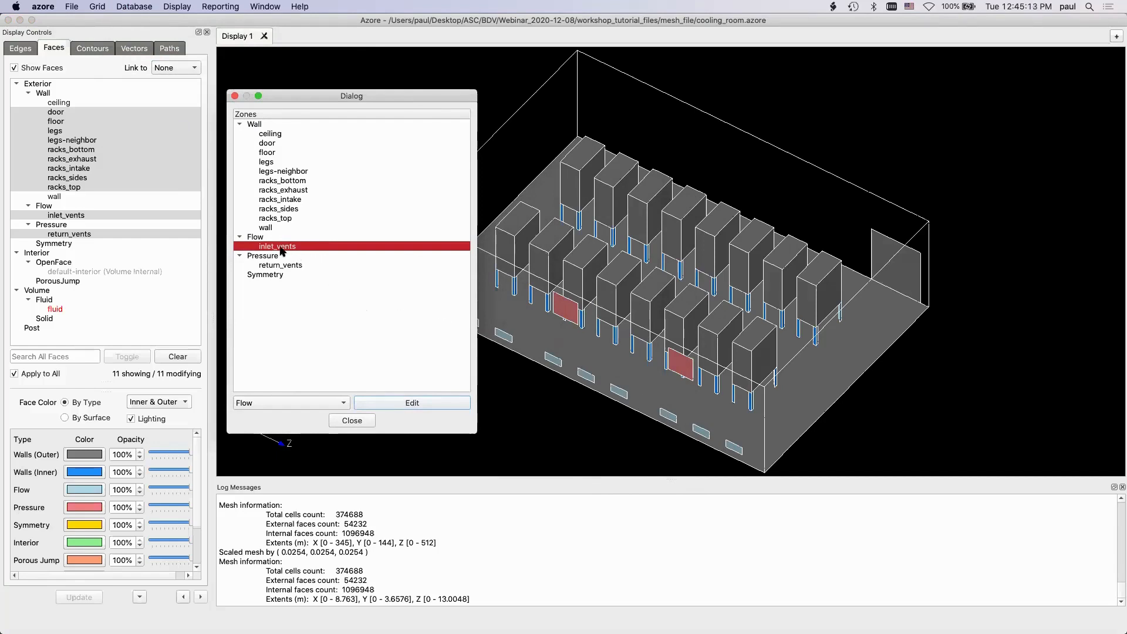
{"action": "left_click", "coordinate": [409, 404]}
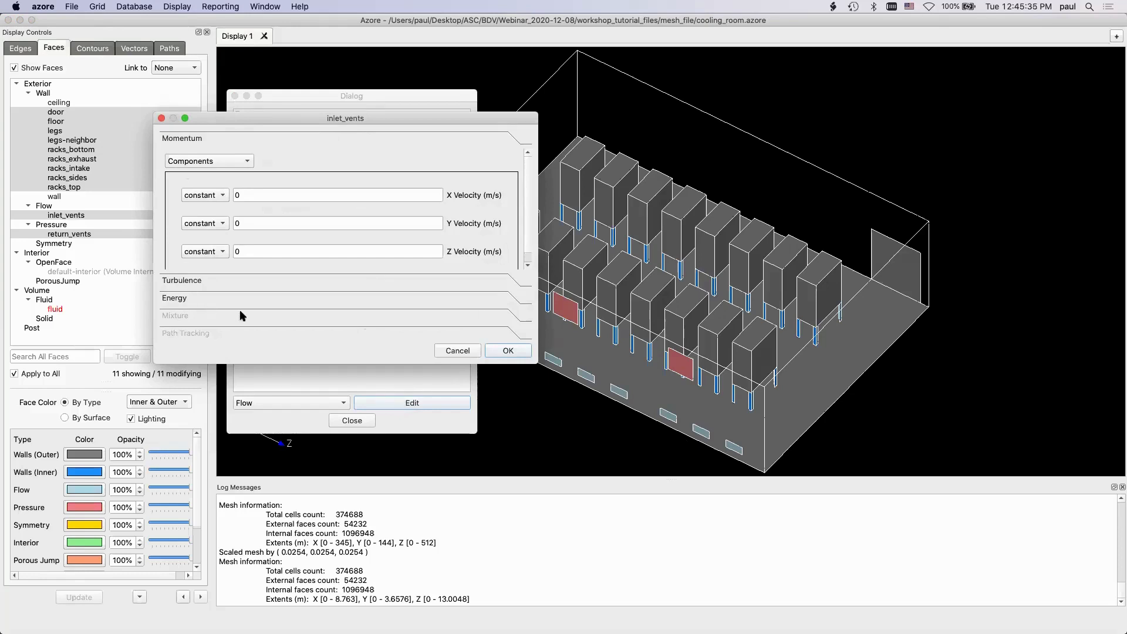
{"action": "scroll", "coordinate": [525, 192], "scroll_direction": "down", "scroll_amount": 2}
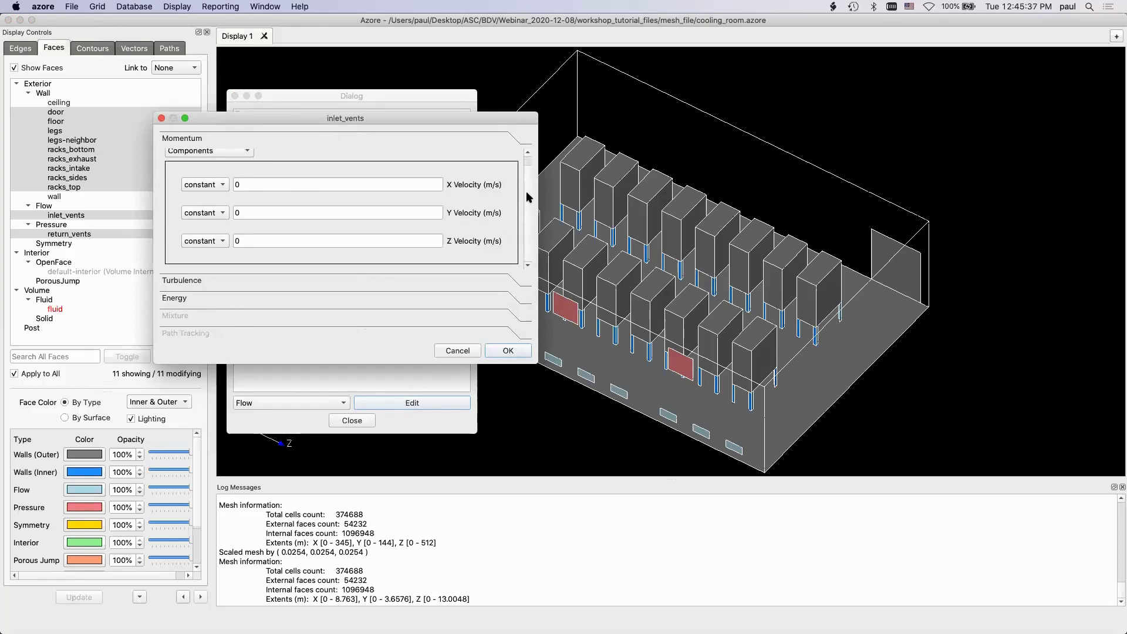
{"action": "scroll", "coordinate": [527, 188], "scroll_direction": "up", "scroll_amount": 2}
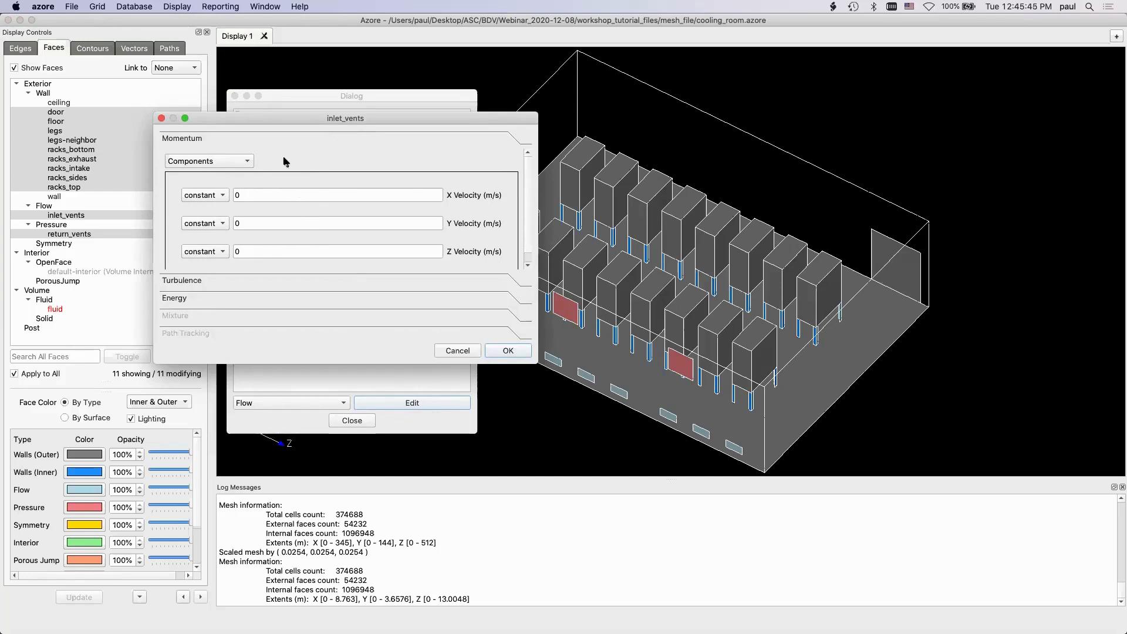
{"action": "left_click", "coordinate": [212, 162]}
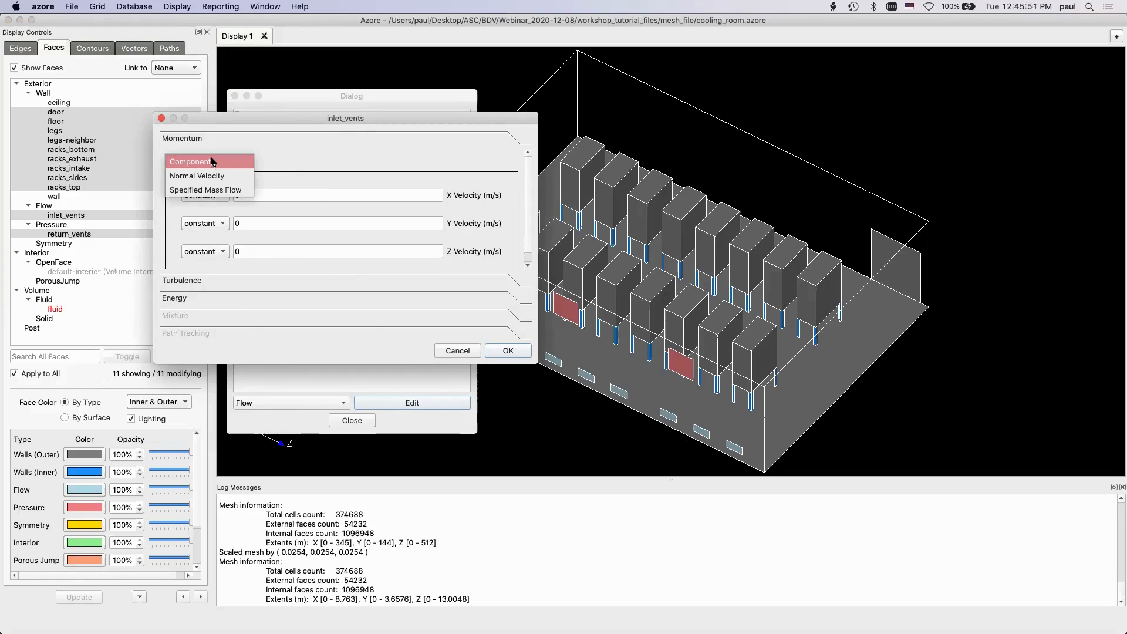
{"action": "left_click", "coordinate": [214, 194]}
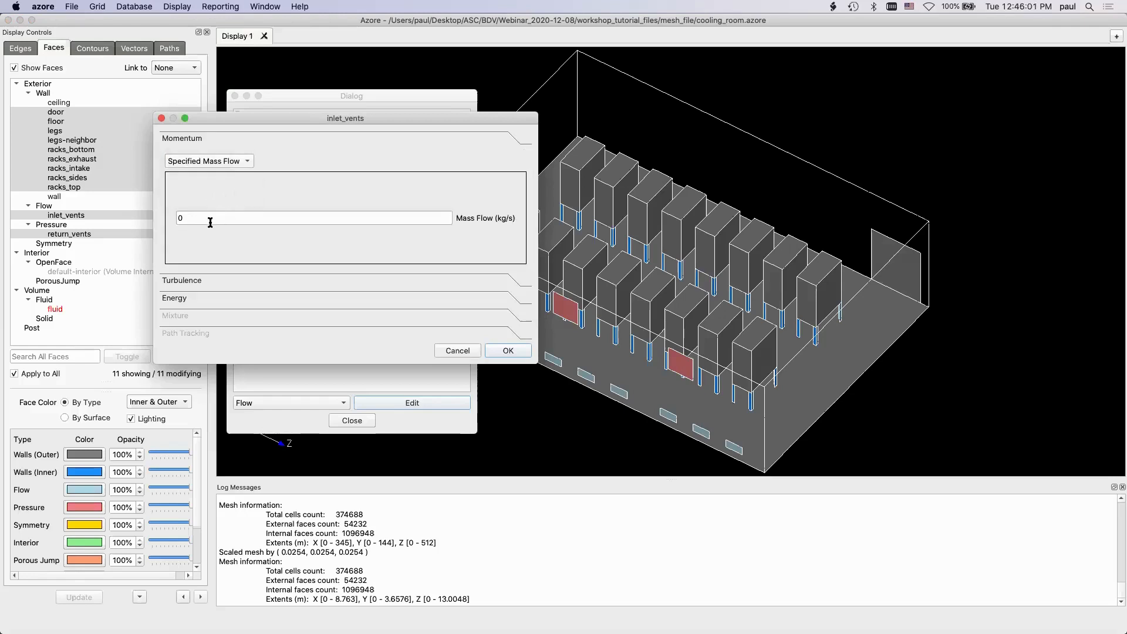
{"action": "double_click", "coordinate": [178, 217]}
{"action": "type", "text": "6.6"}
Step: Set the inlet_vents turbulence specification to Intensity and Hydraulic Diameter, with a hydraulic diameter of 0.3 m
{"action": "left_click", "coordinate": [184, 281]}
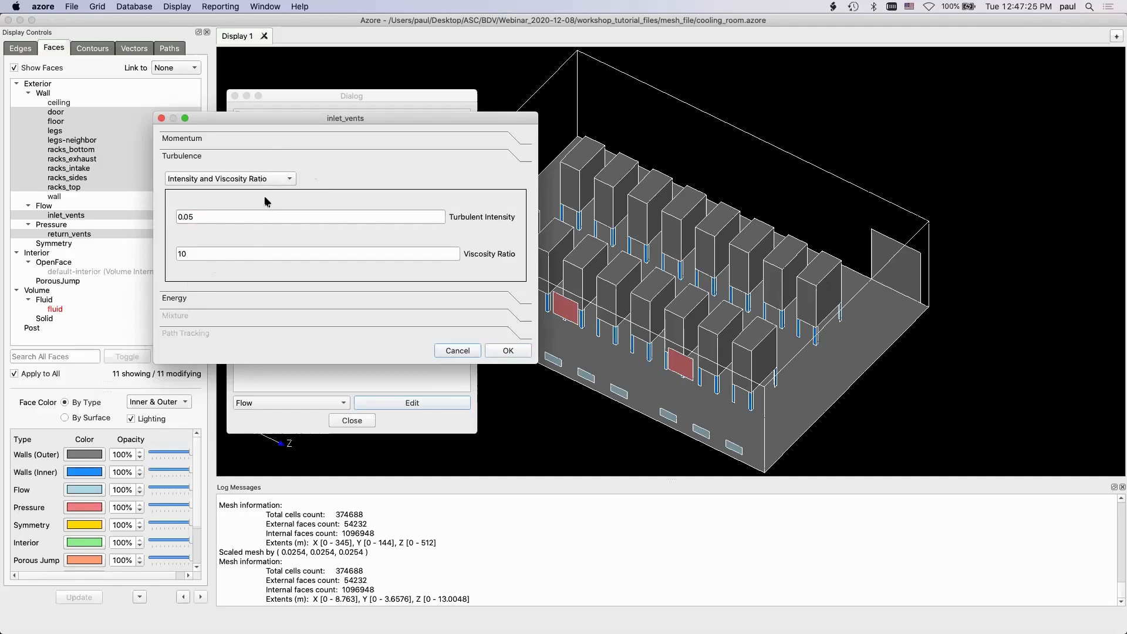
{"action": "left_click", "coordinate": [267, 178]}
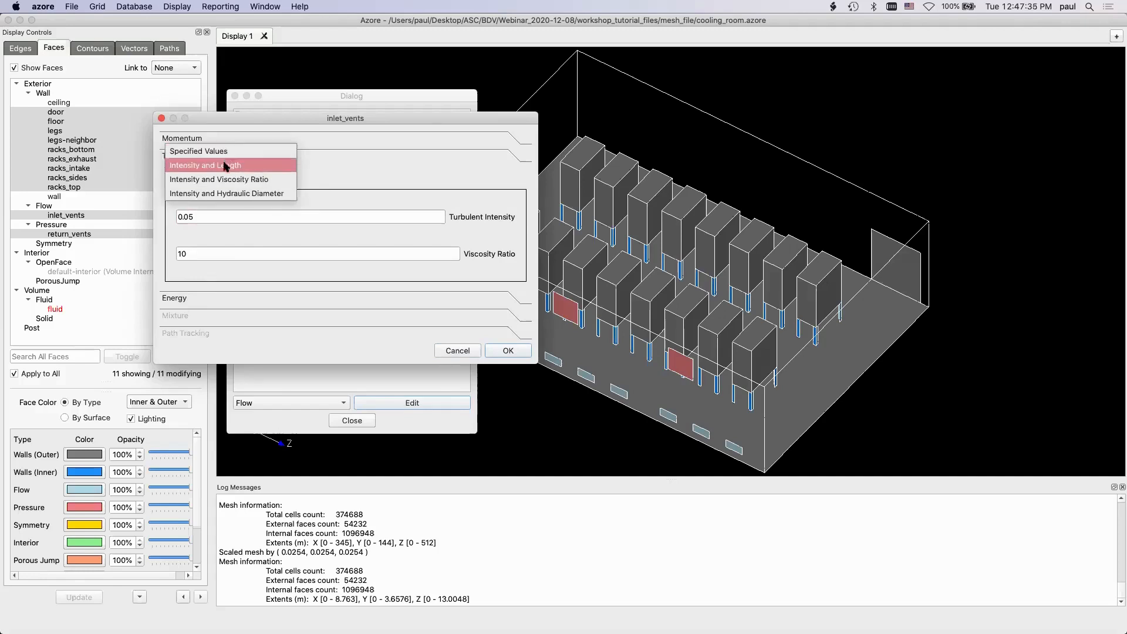
{"action": "left_click", "coordinate": [225, 196]}
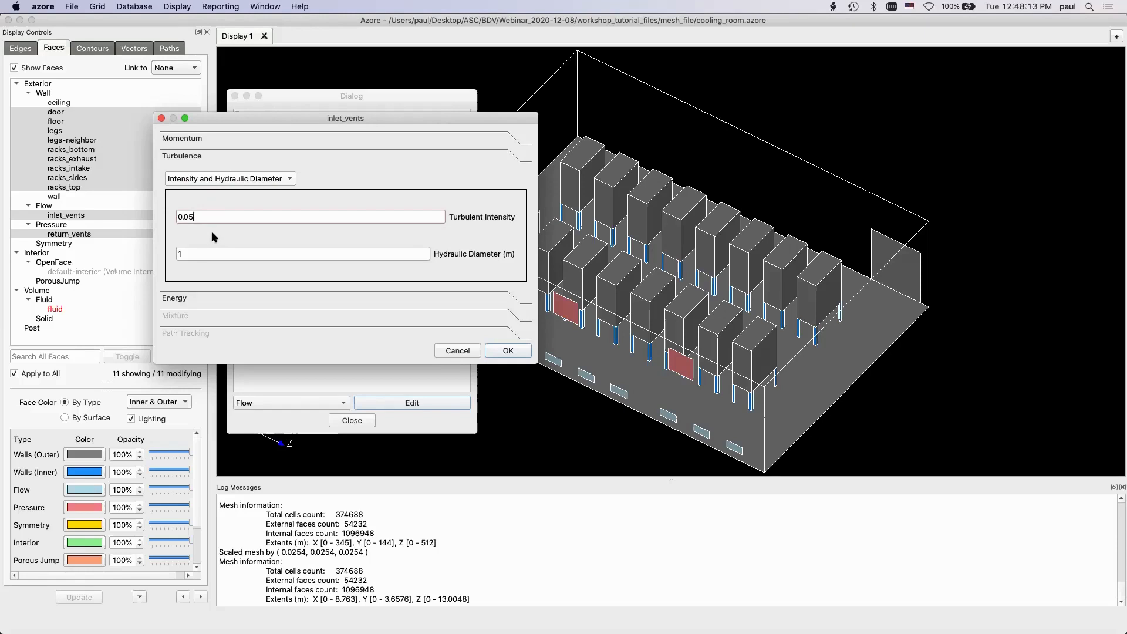
{"action": "left_click", "coordinate": [179, 254]}
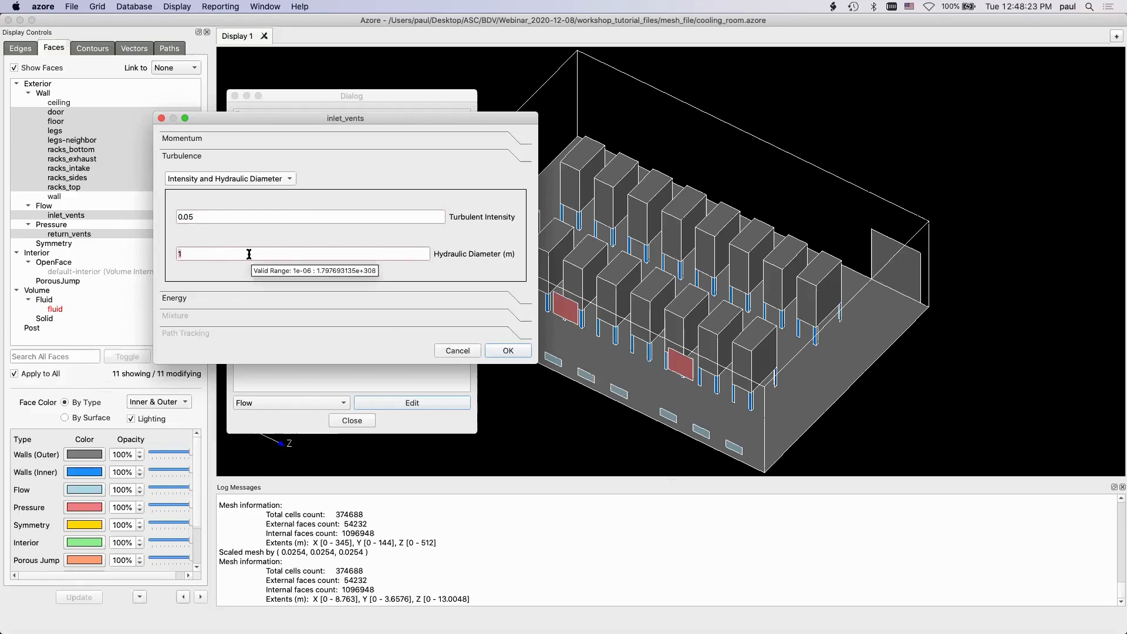
{"action": "type", "text": ".3"}
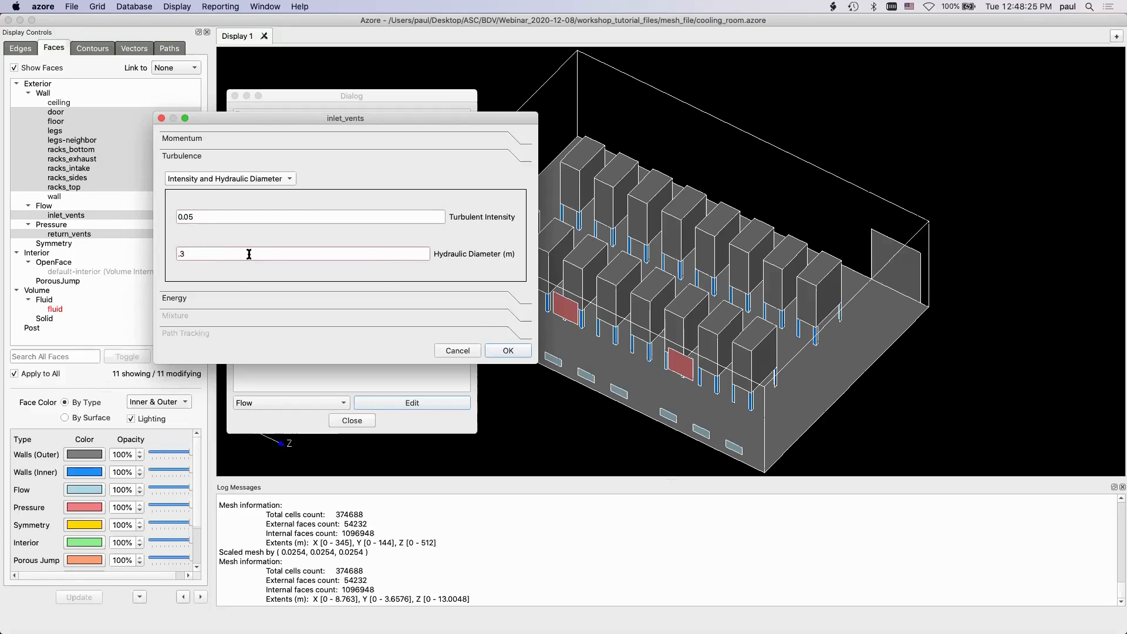
Step: Edit the constant inlet temperature in the inlet_vents energy settings and accept the boundary condition
{"action": "left_click", "coordinate": [174, 298]}
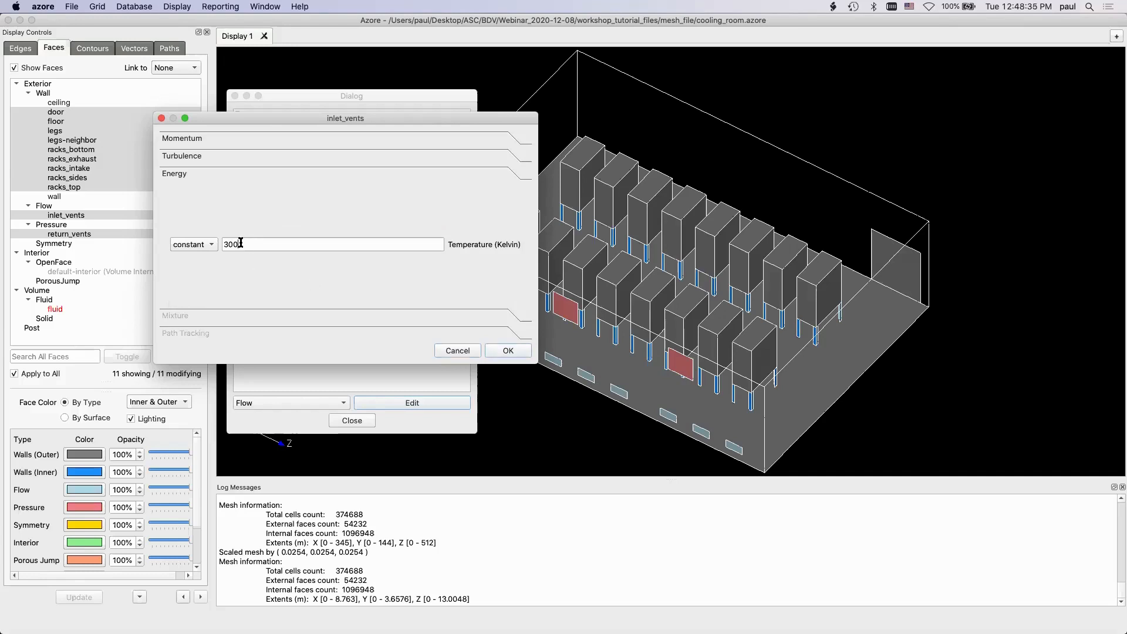
{"action": "left_click_drag", "start_coordinate": [240, 244], "coordinate": [222, 244]}
{"action": "left_click", "coordinate": [508, 351]}
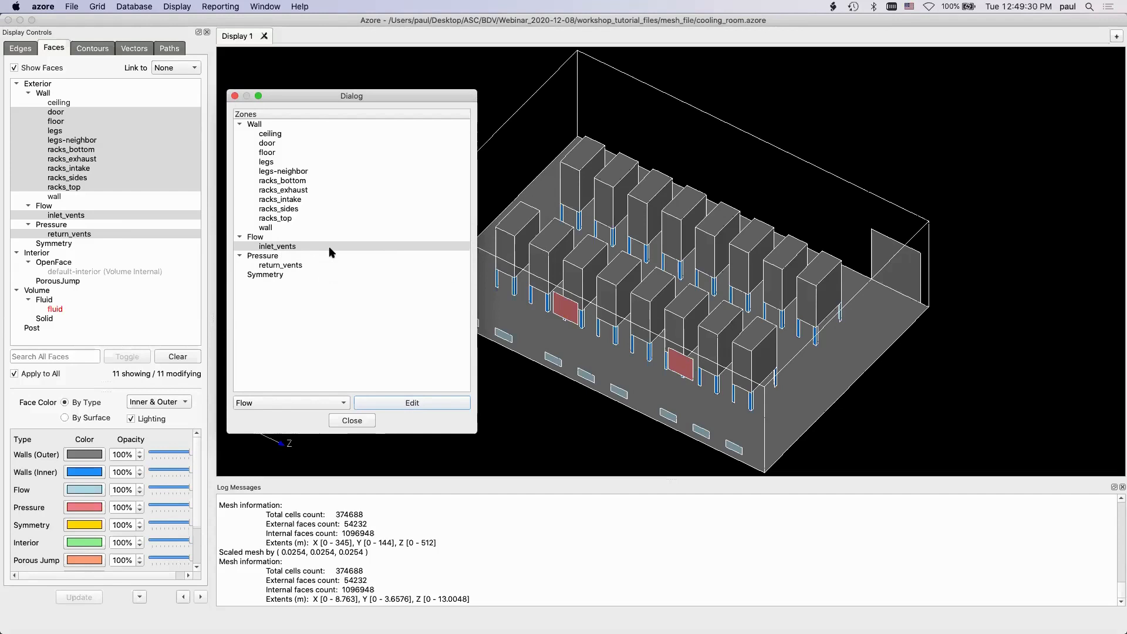
Step: Review the return_vents momentum, turbulence and energy settings, and leave the exterior boundary conditions without changing them
{"action": "left_click", "coordinate": [298, 265]}
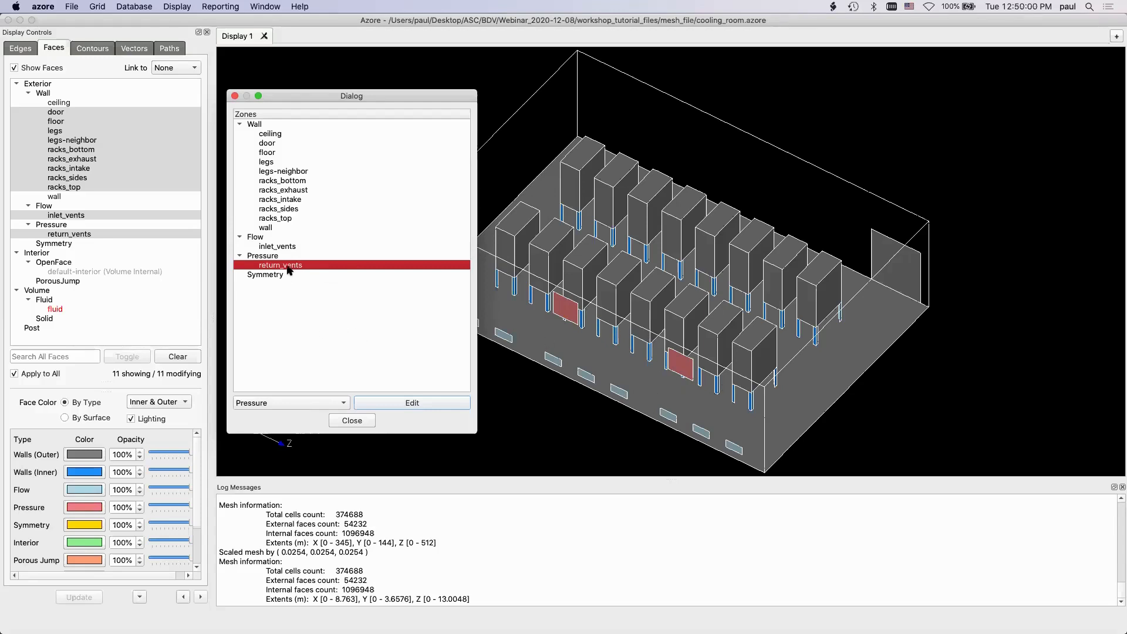
{"action": "left_click", "coordinate": [412, 403]}
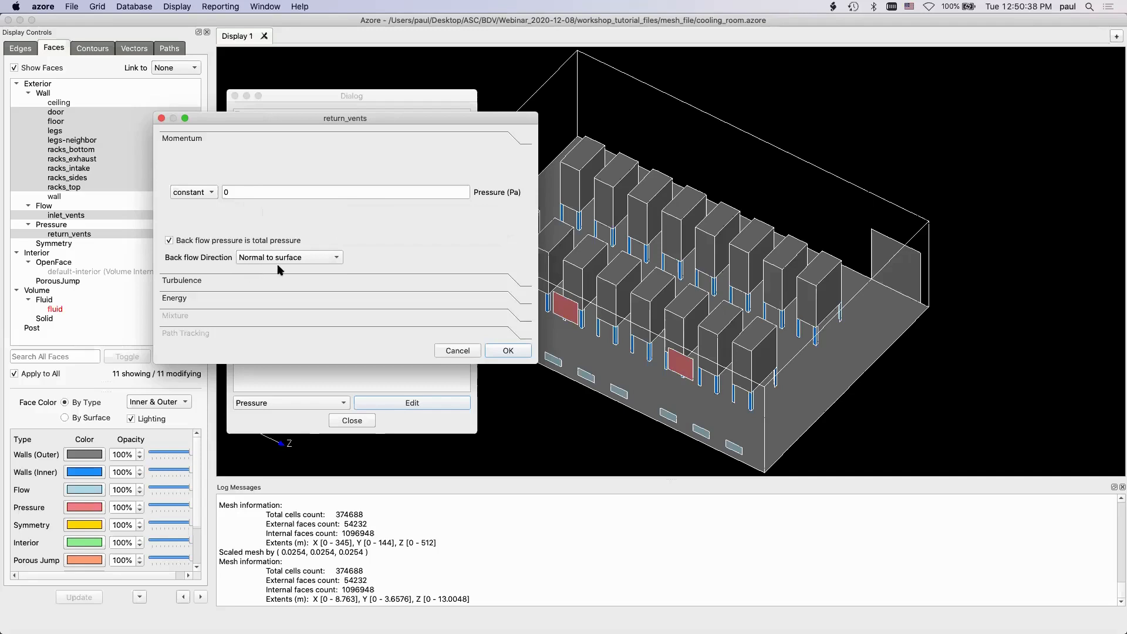
{"action": "left_click", "coordinate": [184, 281]}
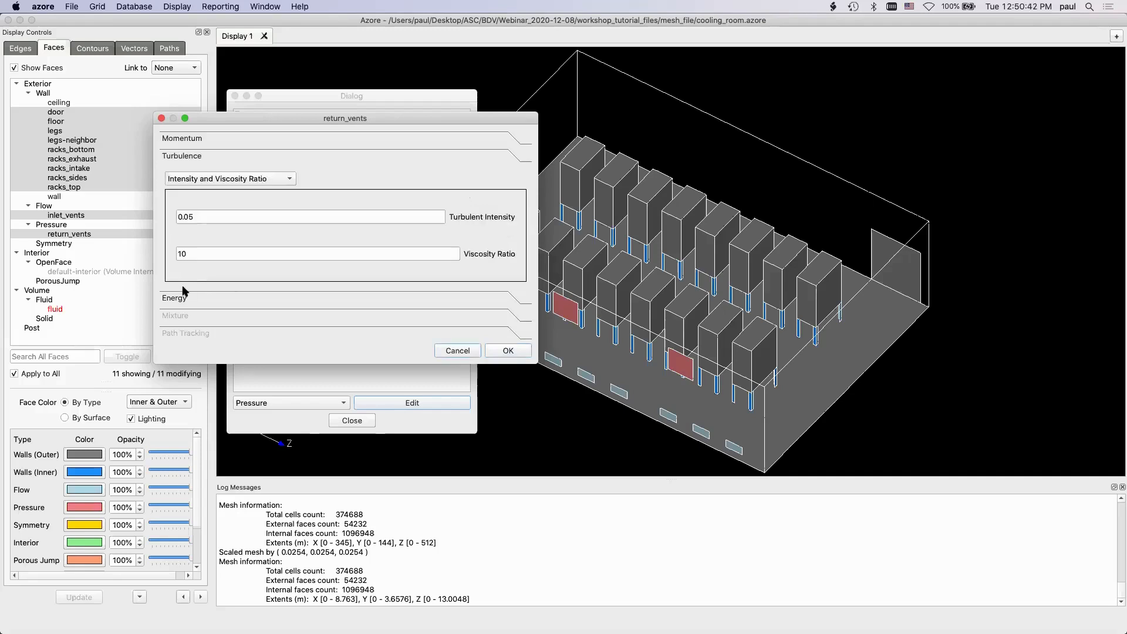
{"action": "left_click", "coordinate": [182, 298]}
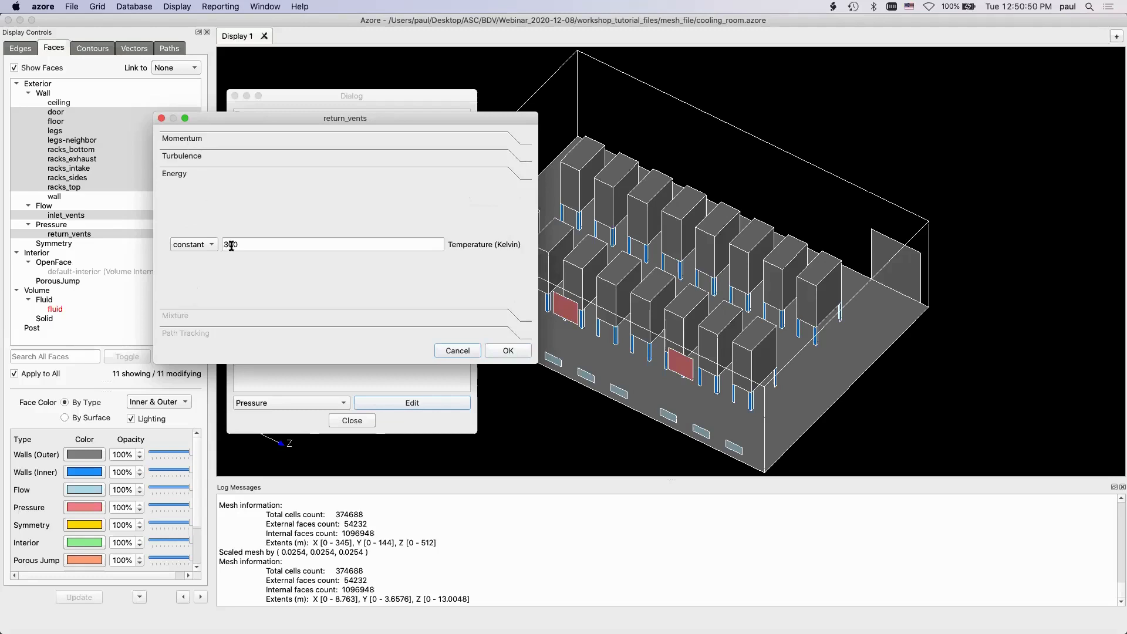
{"action": "left_click", "coordinate": [189, 138]}
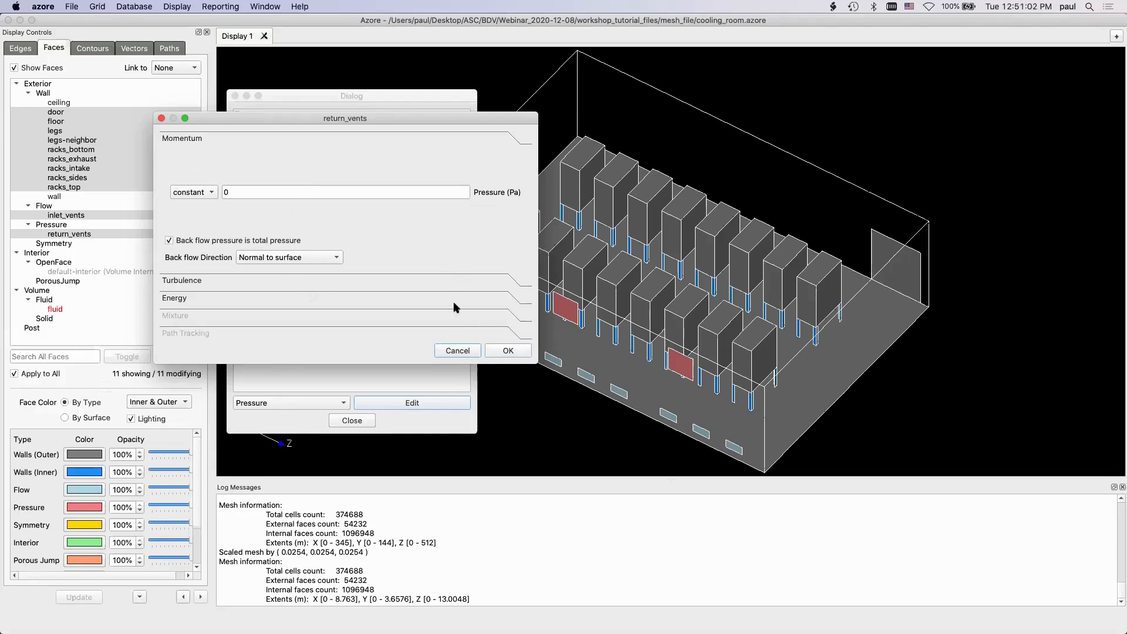
{"action": "left_click", "coordinate": [458, 351]}
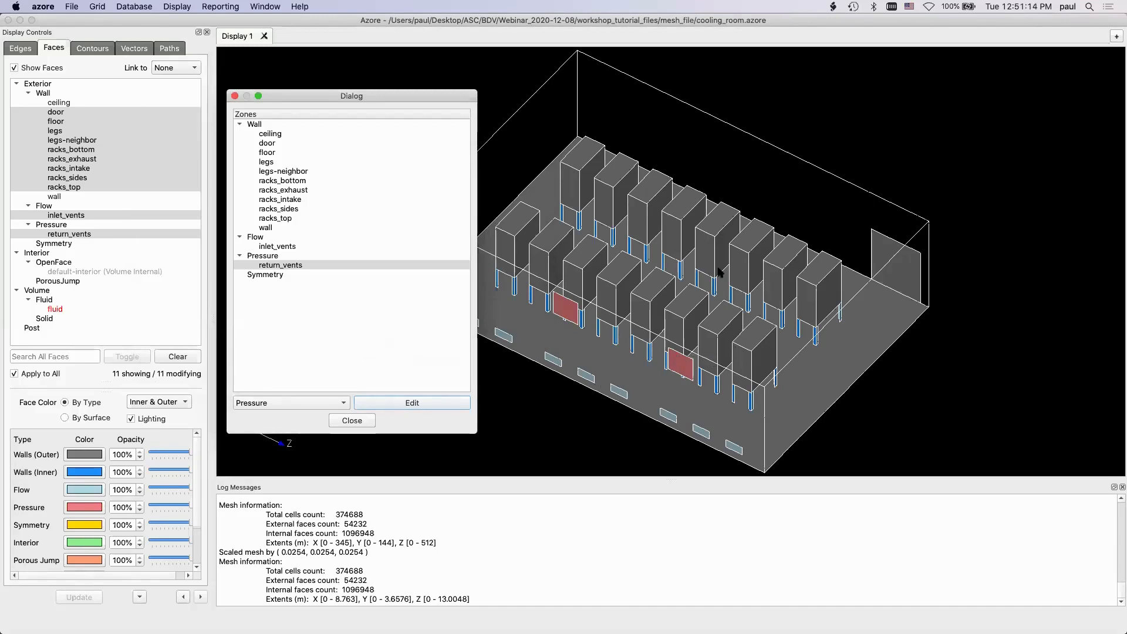
{"action": "left_click", "coordinate": [352, 420]}
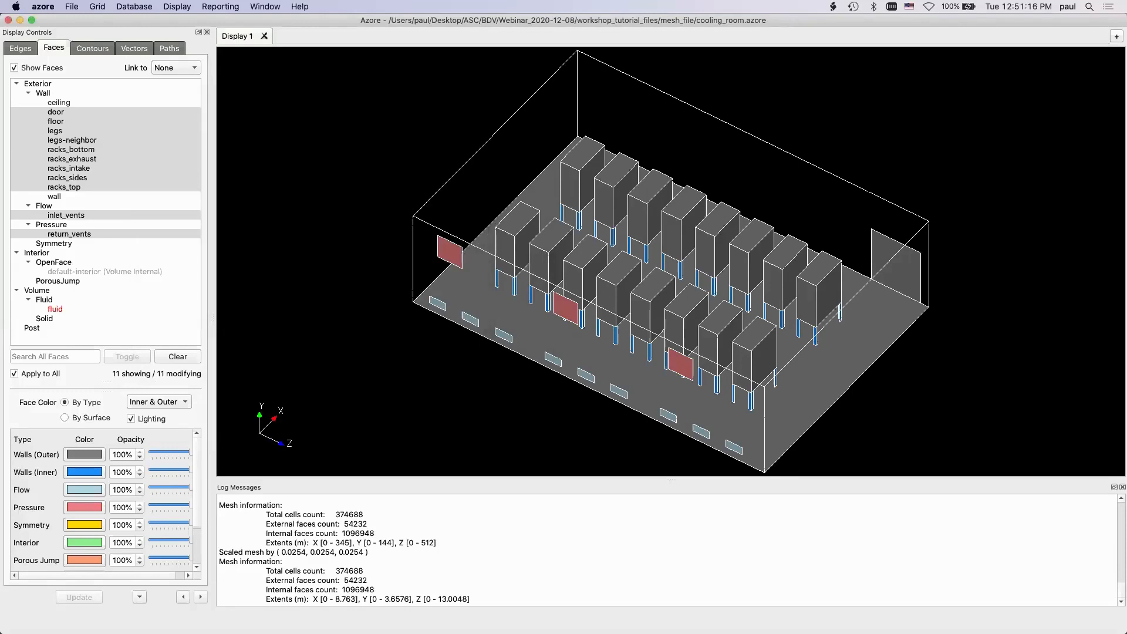
Step: Clear the displayed faces and show only racks_intake and racks_exhaust to inspect both sides of the server racks
{"action": "left_click_drag", "start_coordinate": [655, 302], "coordinate": [617, 301]}
{"action": "left_click_drag", "start_coordinate": [659, 303], "coordinate": [667, 308]}
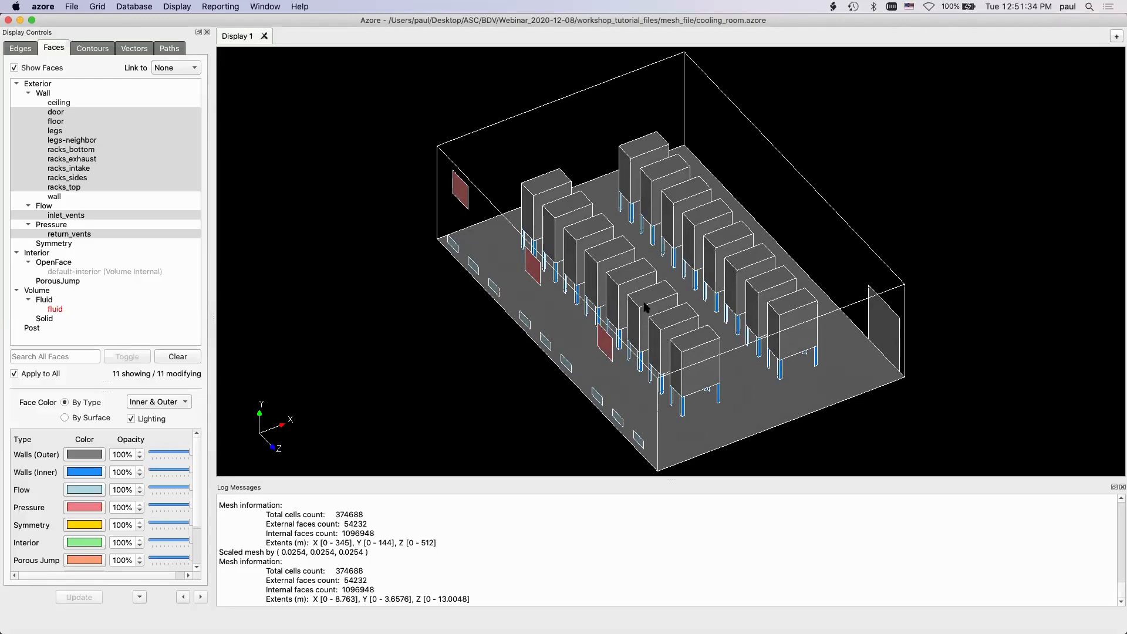
{"action": "left_click_drag", "start_coordinate": [546, 253], "coordinate": [528, 264]}
{"action": "left_click", "coordinate": [178, 358]}
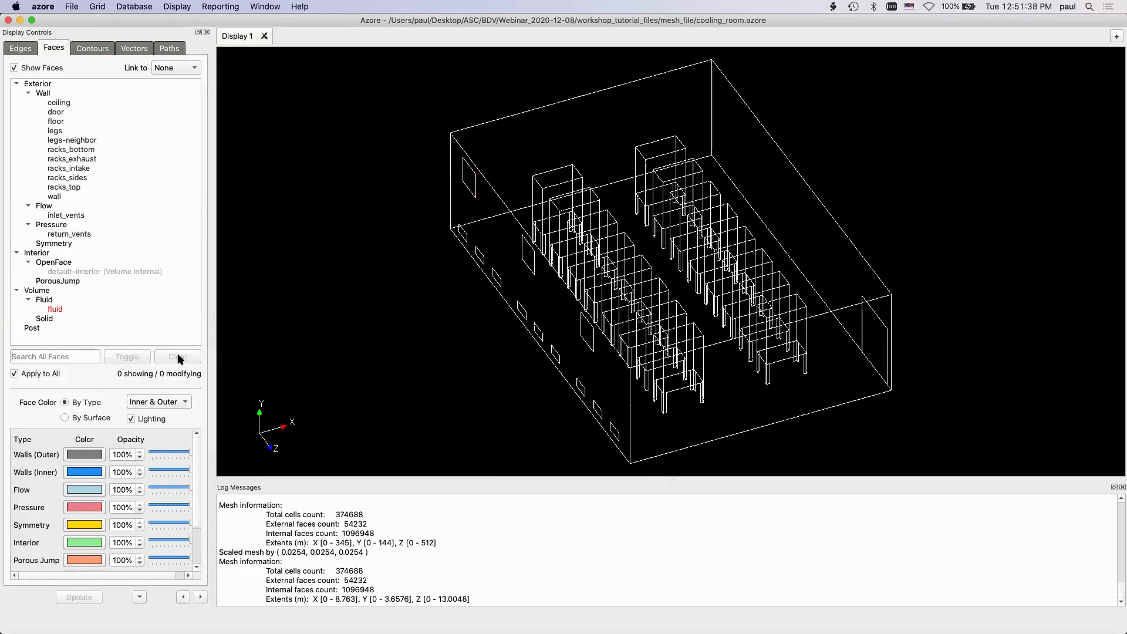
{"action": "left_click_drag", "start_coordinate": [499, 264], "coordinate": [364, 257]}
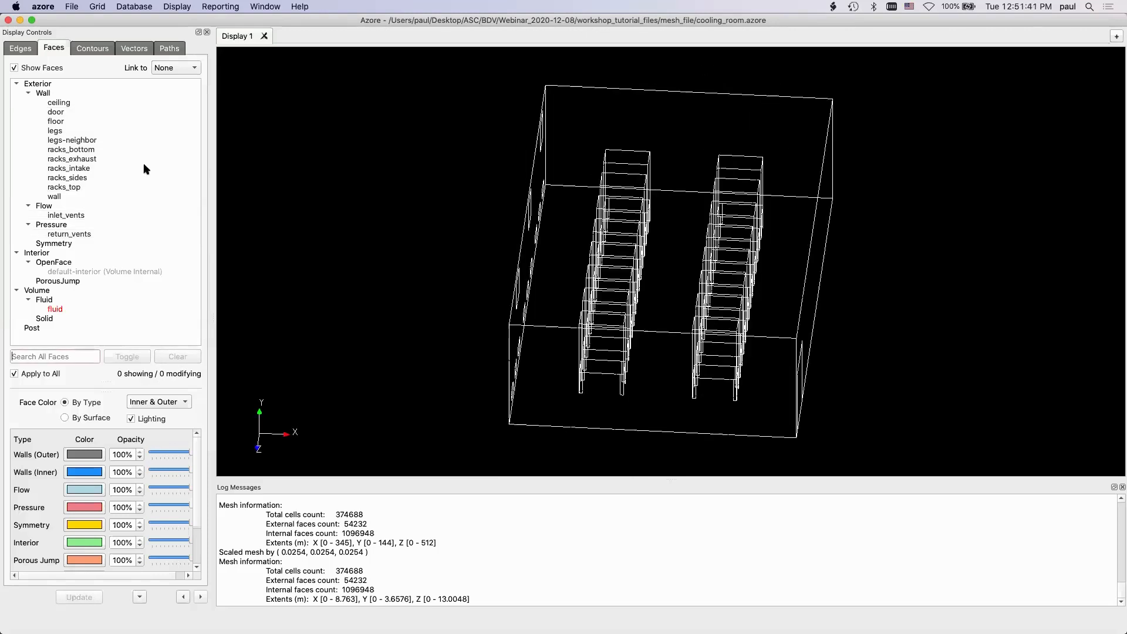
{"action": "left_click", "coordinate": [72, 170]}
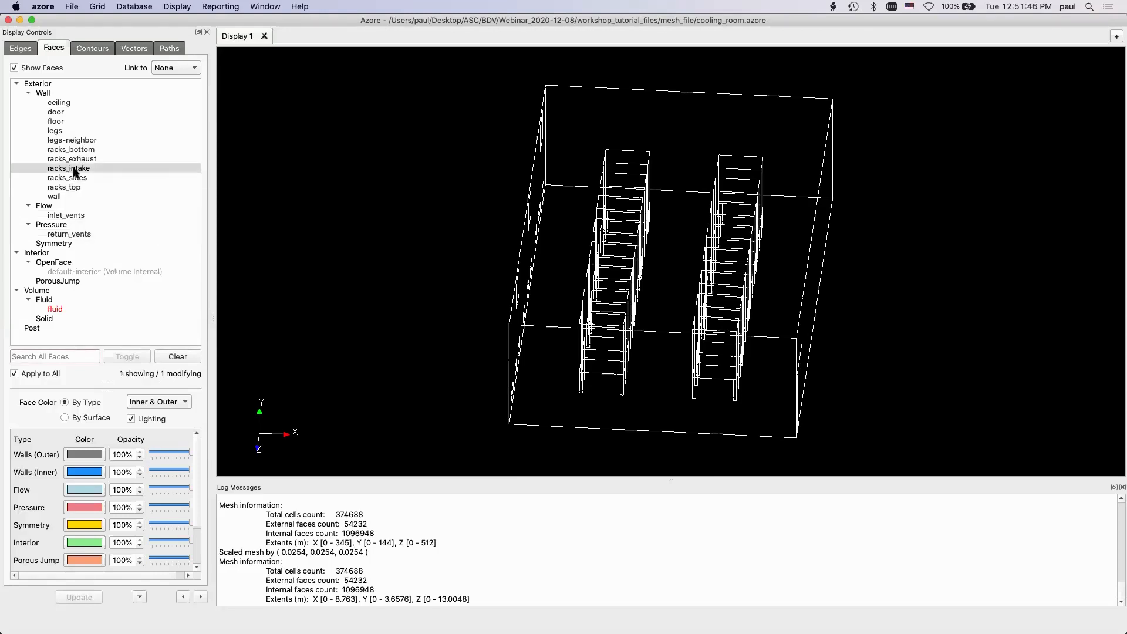
{"action": "left_click_drag", "start_coordinate": [657, 264], "coordinate": [537, 249]}
{"action": "left_click", "coordinate": [72, 158], "text": "super"}
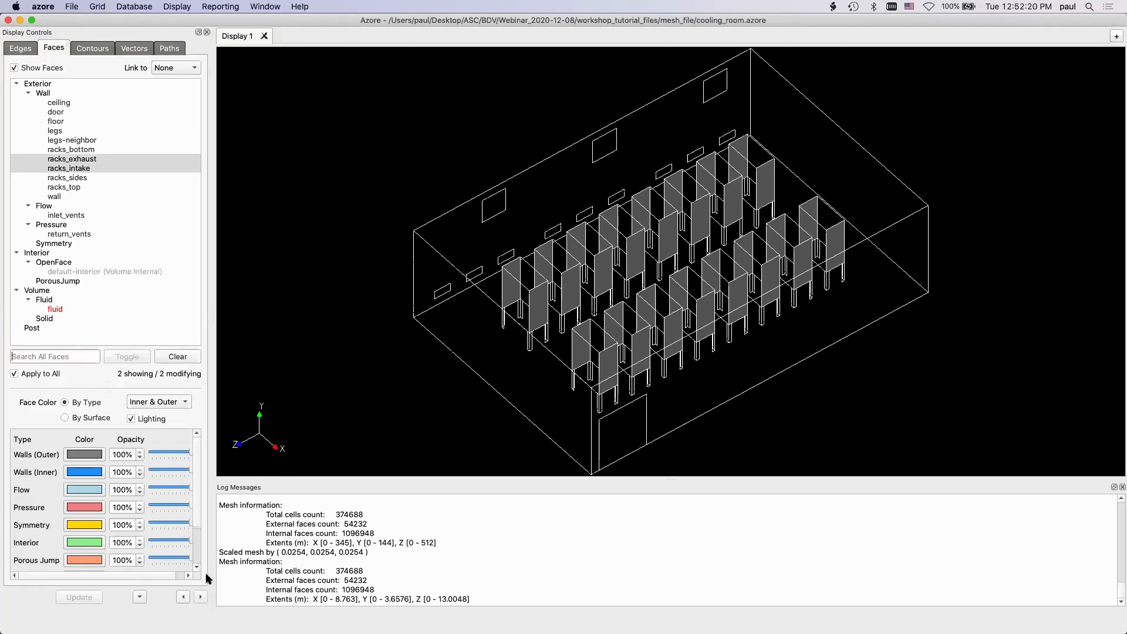
Step: Step back through the display history to restore the earlier view of the floor, door, racks, legs and vents
{"action": "left_click", "coordinate": [183, 597]}
{"action": "left_click", "coordinate": [183, 597]}
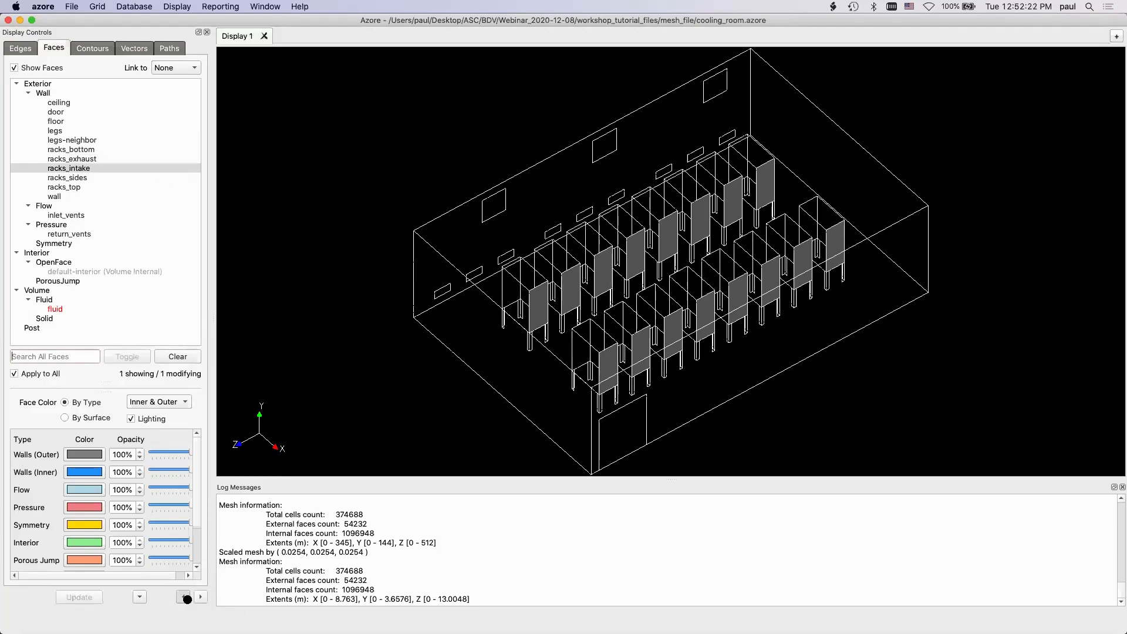
{"action": "left_click", "coordinate": [183, 597]}
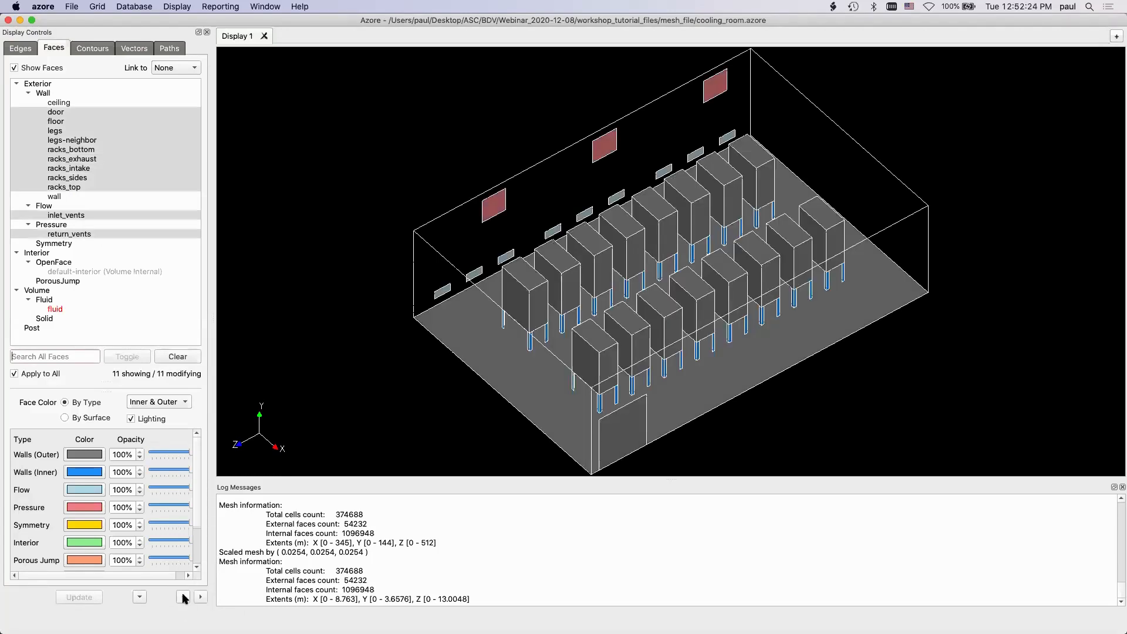
{"action": "middle_click_drag", "start_coordinate": [688, 323], "coordinate": [677, 308]}
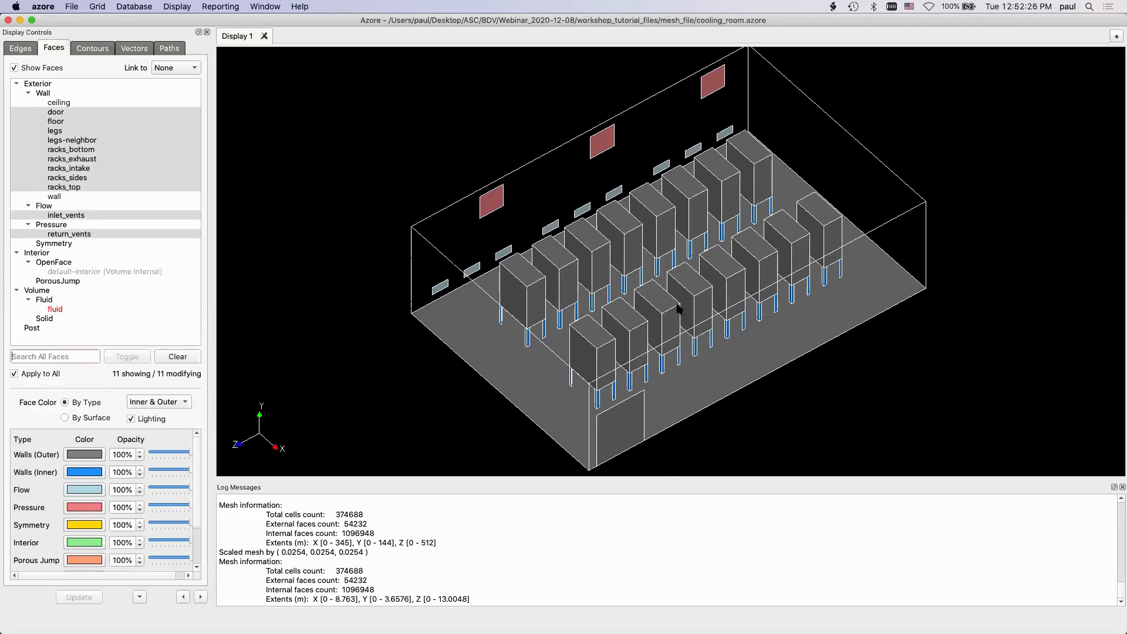
{"action": "left_click_drag", "start_coordinate": [678, 308], "coordinate": [640, 322]}
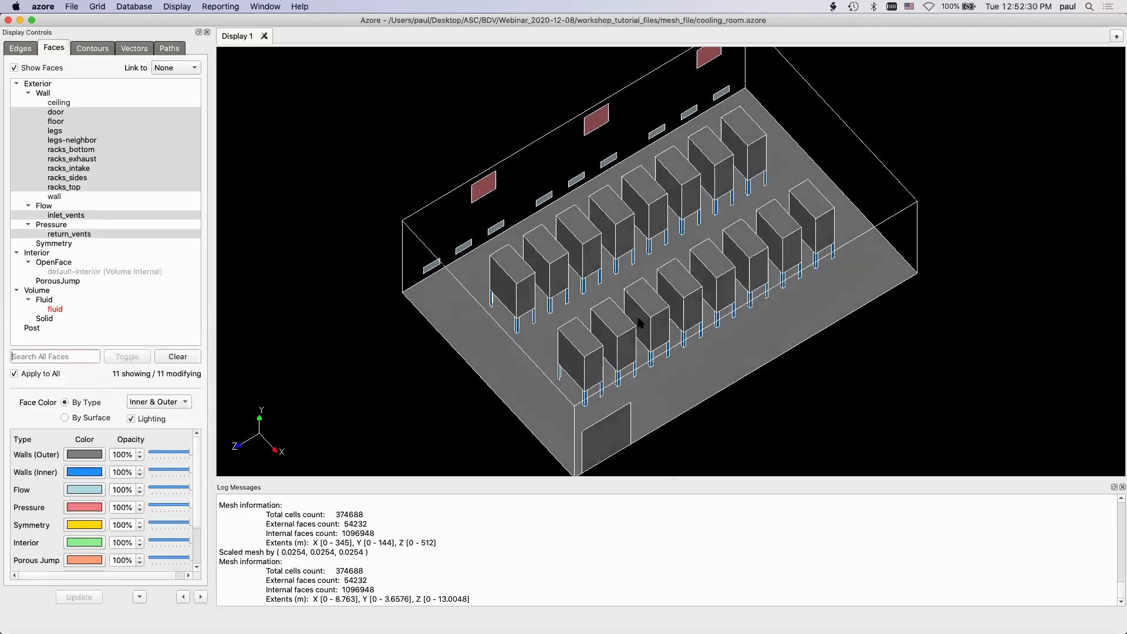
{"action": "middle_click_drag", "start_coordinate": [623, 269], "coordinate": [696, 272]}
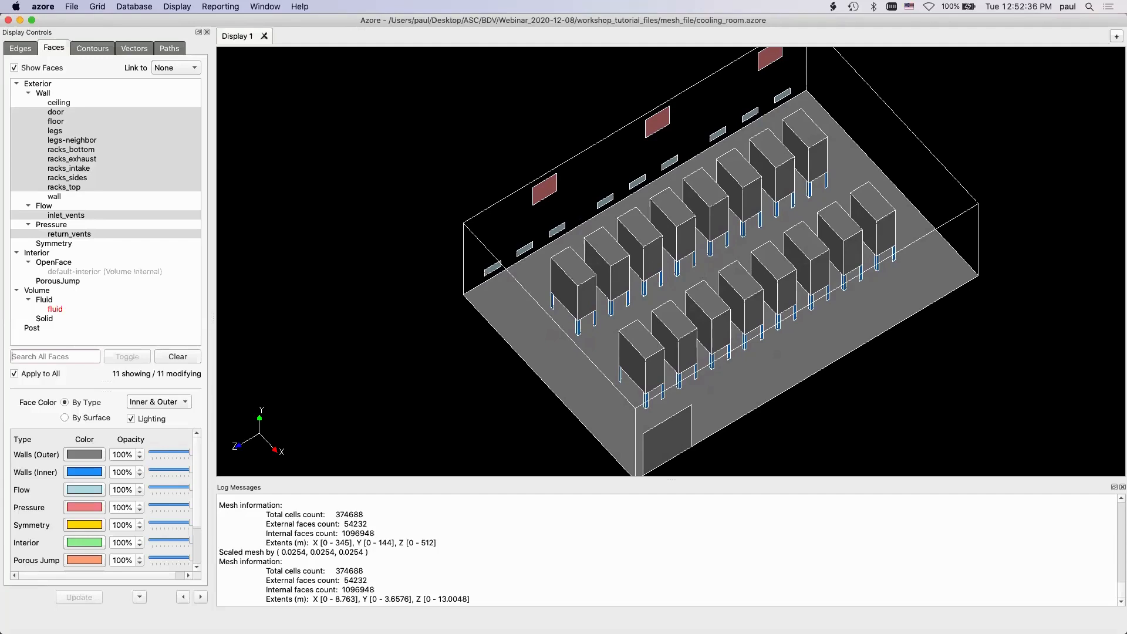
Step: In the exterior surface boundary conditions, change the racks_intake zone type from Wall to Flow
{"action": "left_click", "coordinate": [131, 7]}
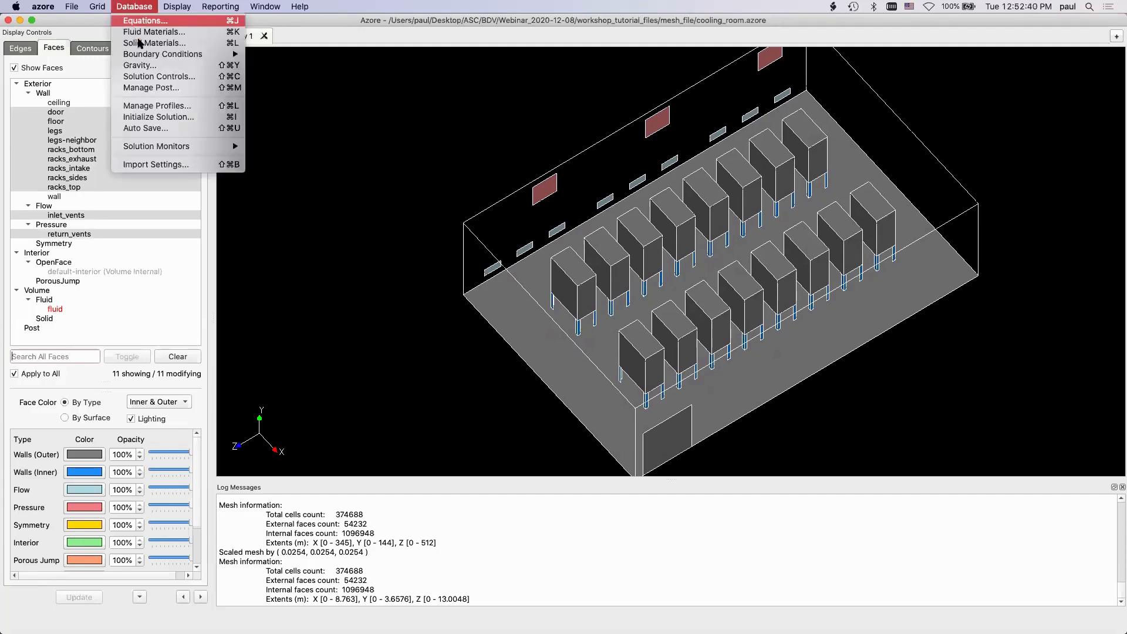
{"action": "mouse_move", "coordinate": [144, 55]}
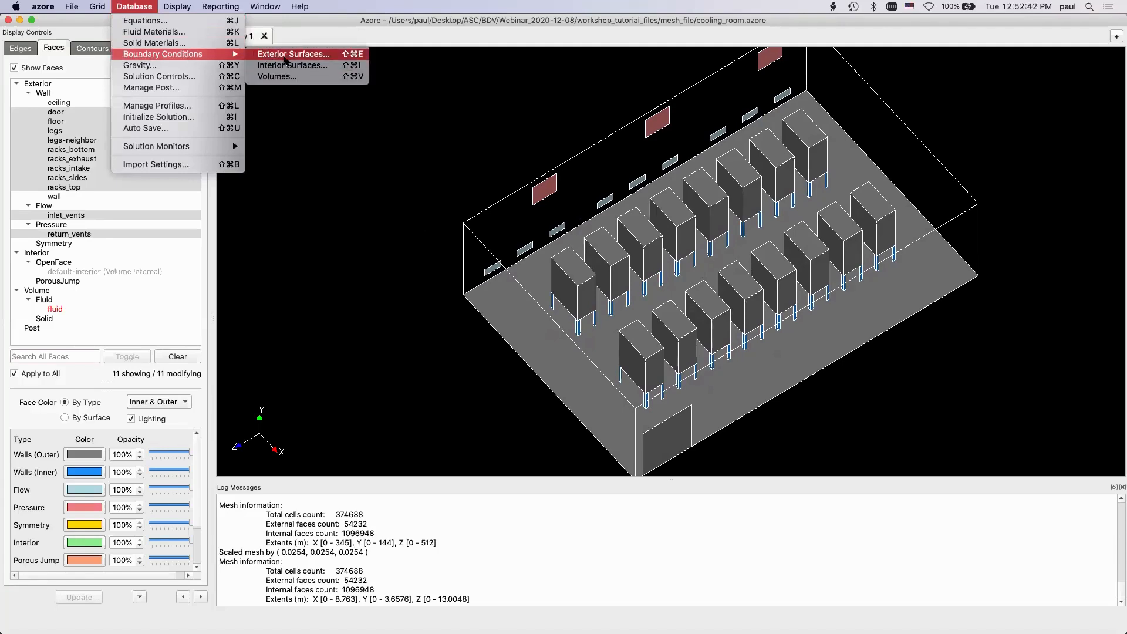
{"action": "left_click", "coordinate": [287, 55]}
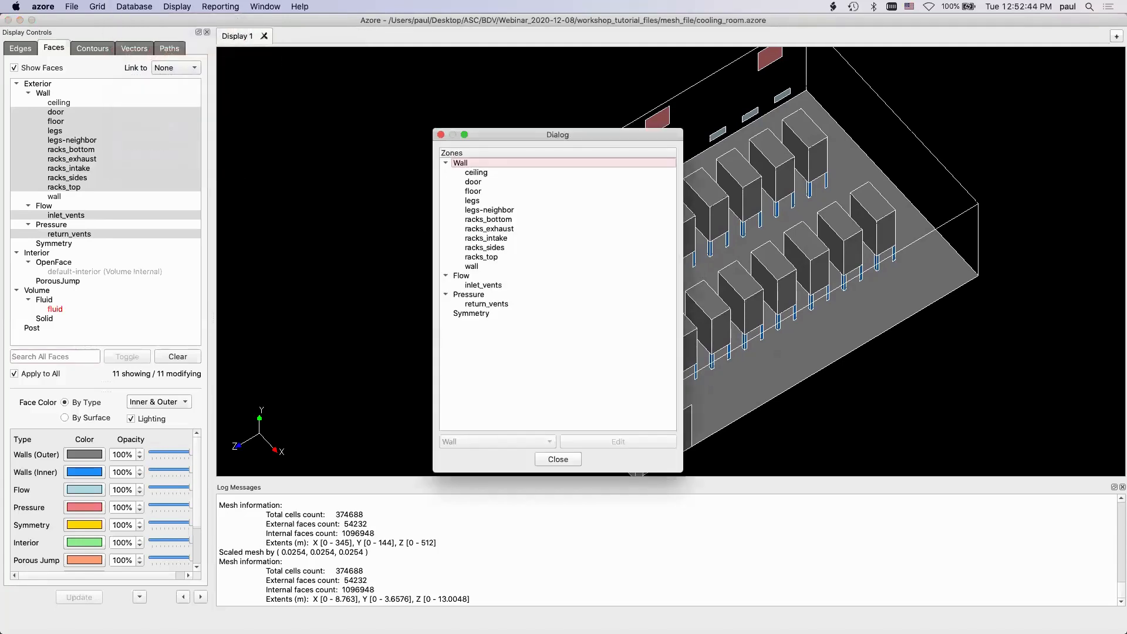
{"action": "left_click", "coordinate": [490, 239]}
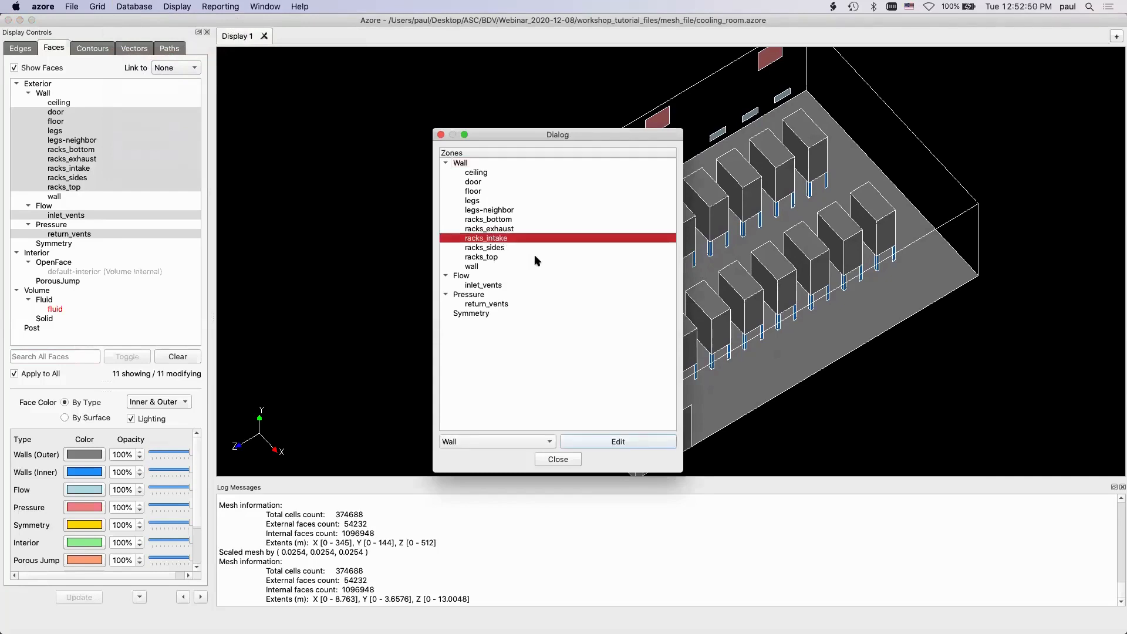
{"action": "left_click", "coordinate": [500, 442]}
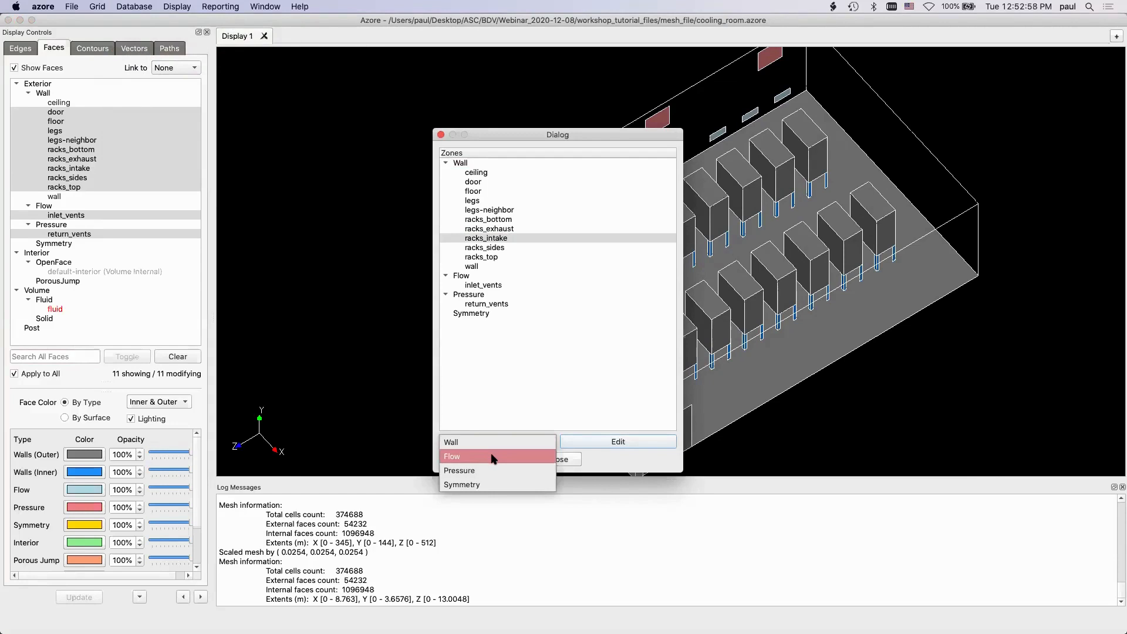
{"action": "left_click", "coordinate": [492, 456]}
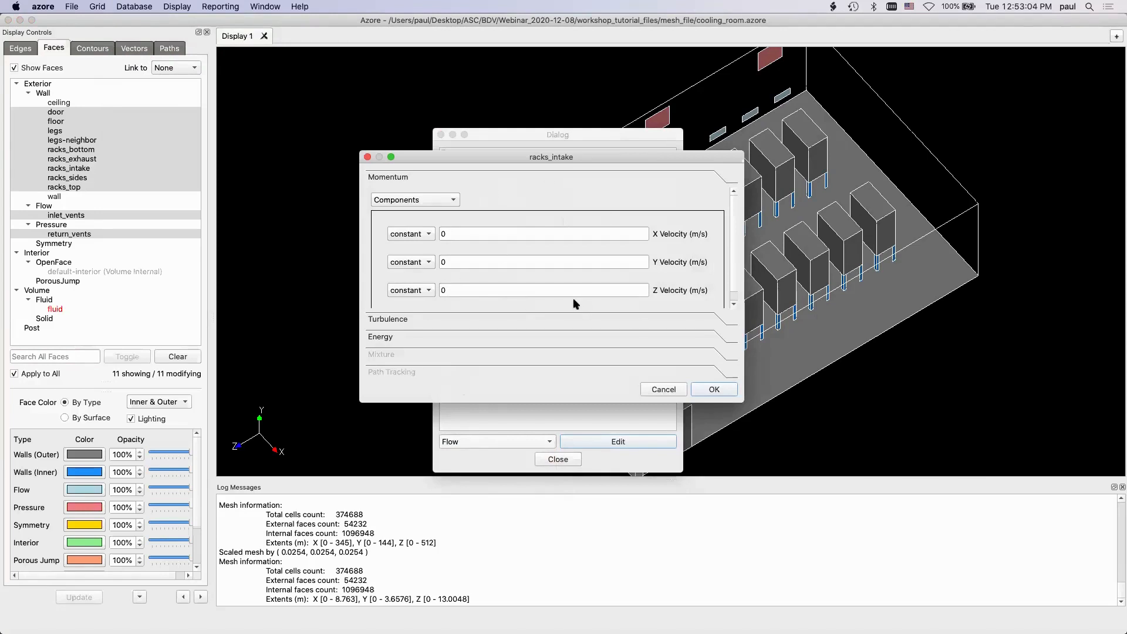
Step: Set the racks_intake momentum to a constant Normal Velocity of -0.2 m/s and accept the boundary condition
{"action": "left_click", "coordinate": [436, 200]}
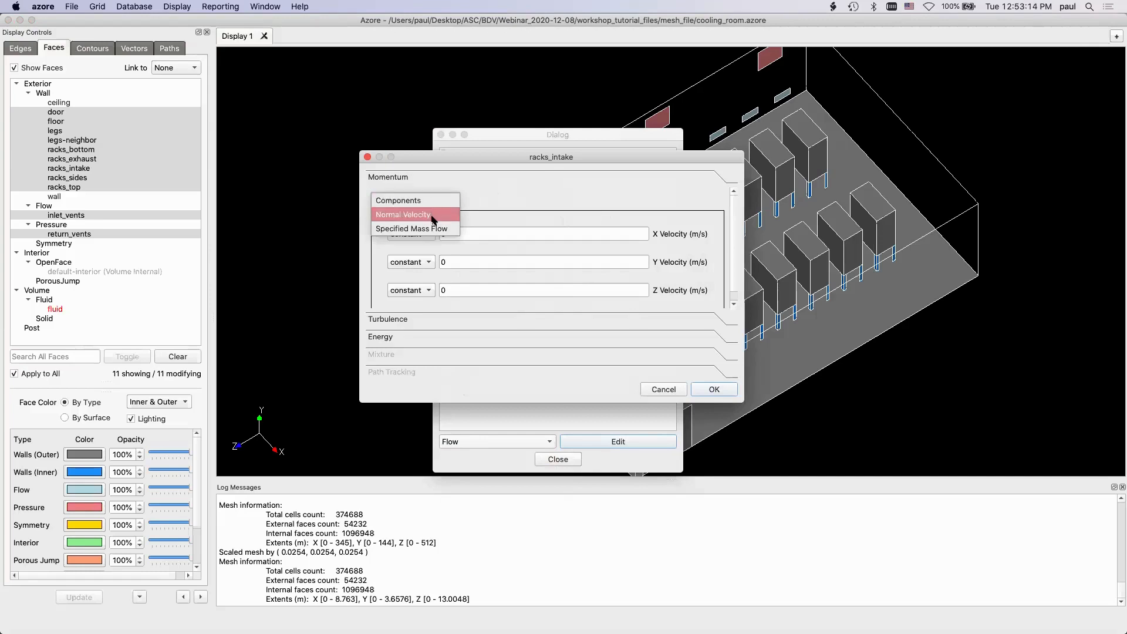
{"action": "left_click", "coordinate": [433, 217]}
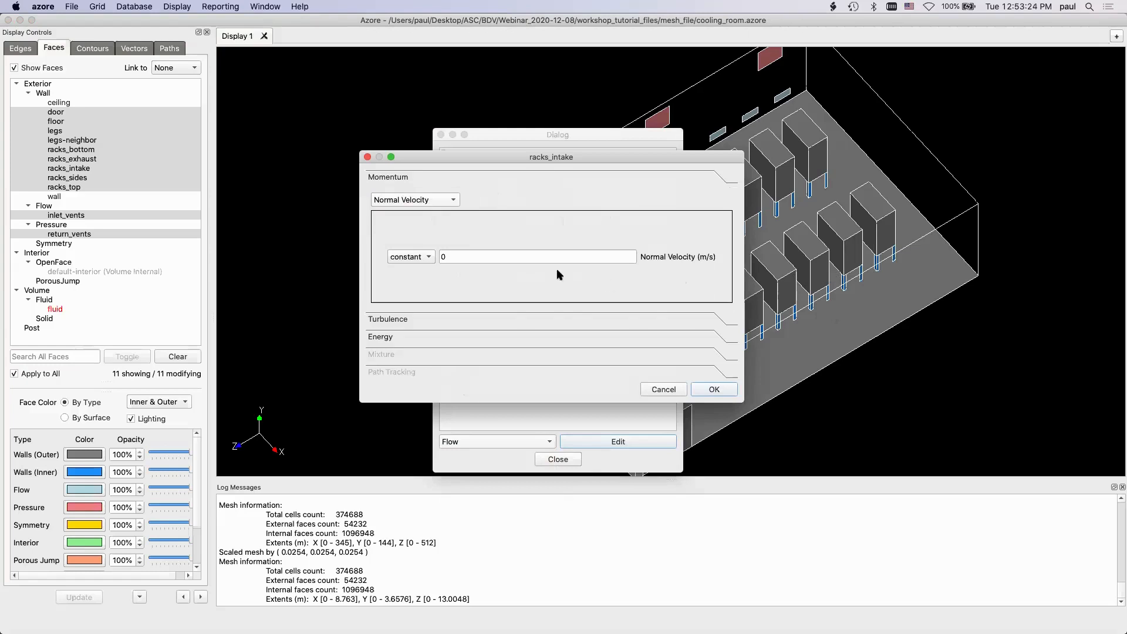
{"action": "double_click", "coordinate": [445, 256]}
{"action": "type", "text": "-0.2"}
{"action": "left_click", "coordinate": [714, 390]}
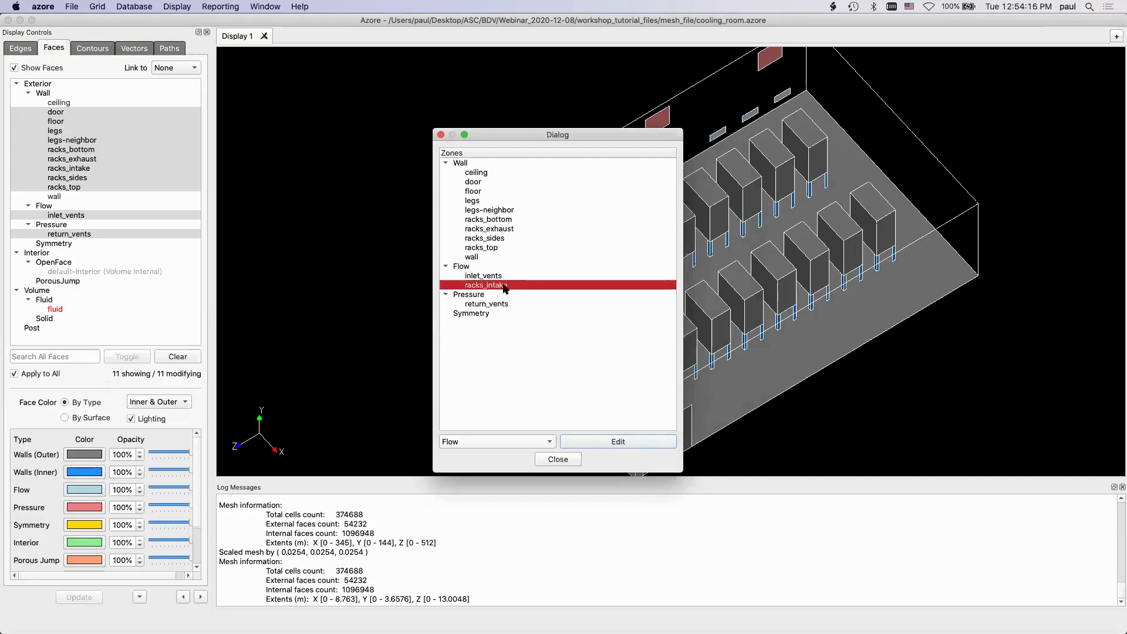
Step: Change the racks_exhaust zone type to Flow and give it a constant Normal Velocity of 0.2 m/s
{"action": "left_click", "coordinate": [504, 230]}
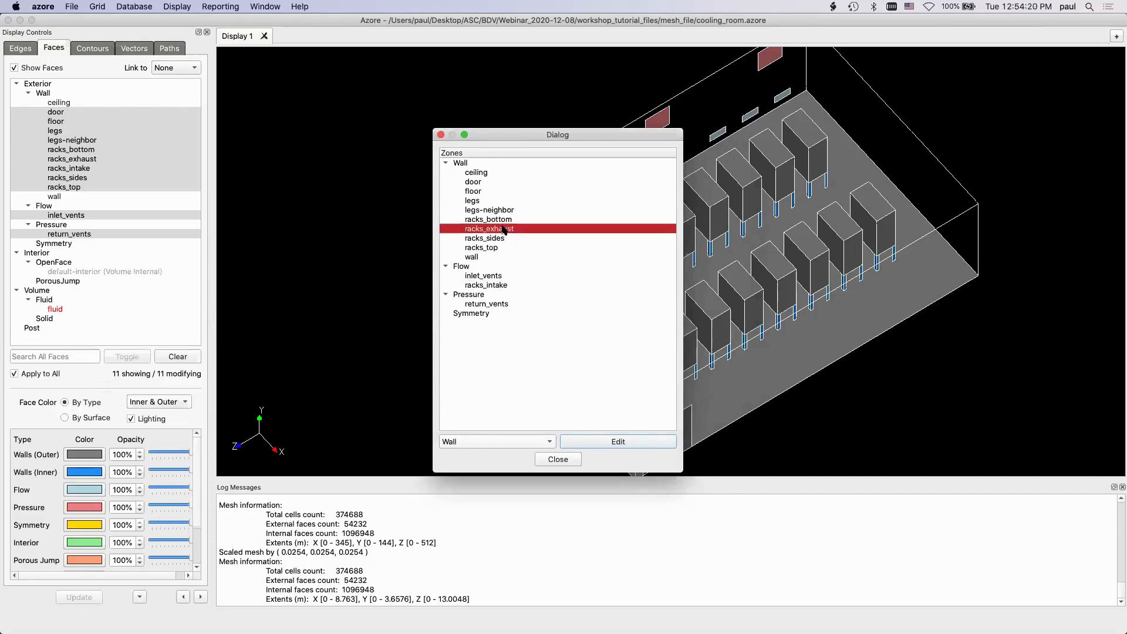
{"action": "left_click", "coordinate": [511, 443]}
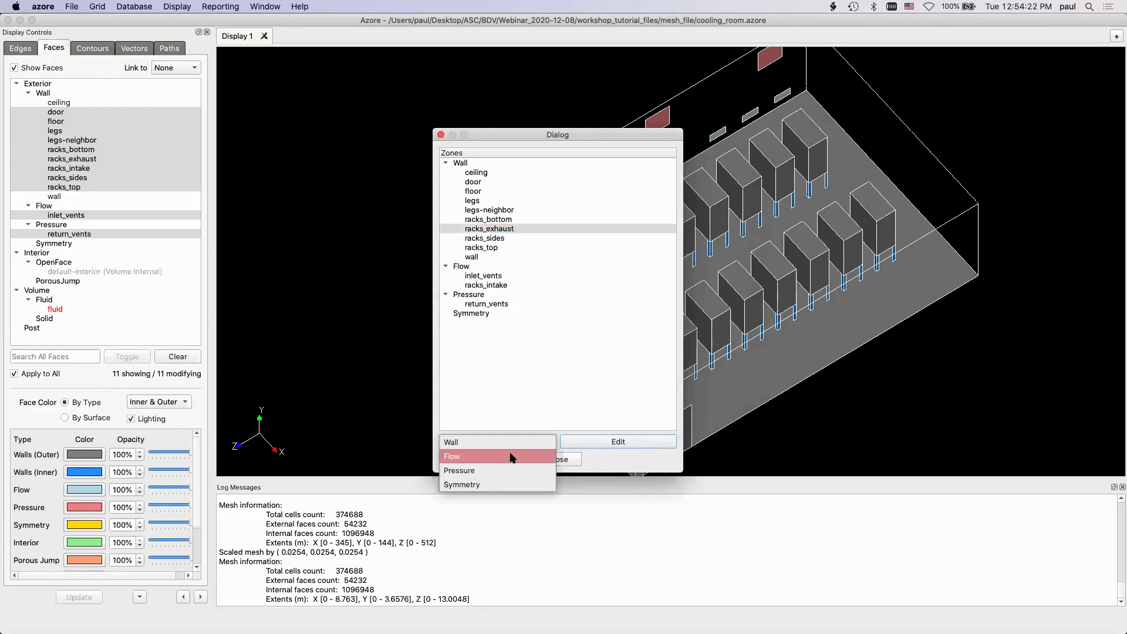
{"action": "left_click", "coordinate": [511, 460]}
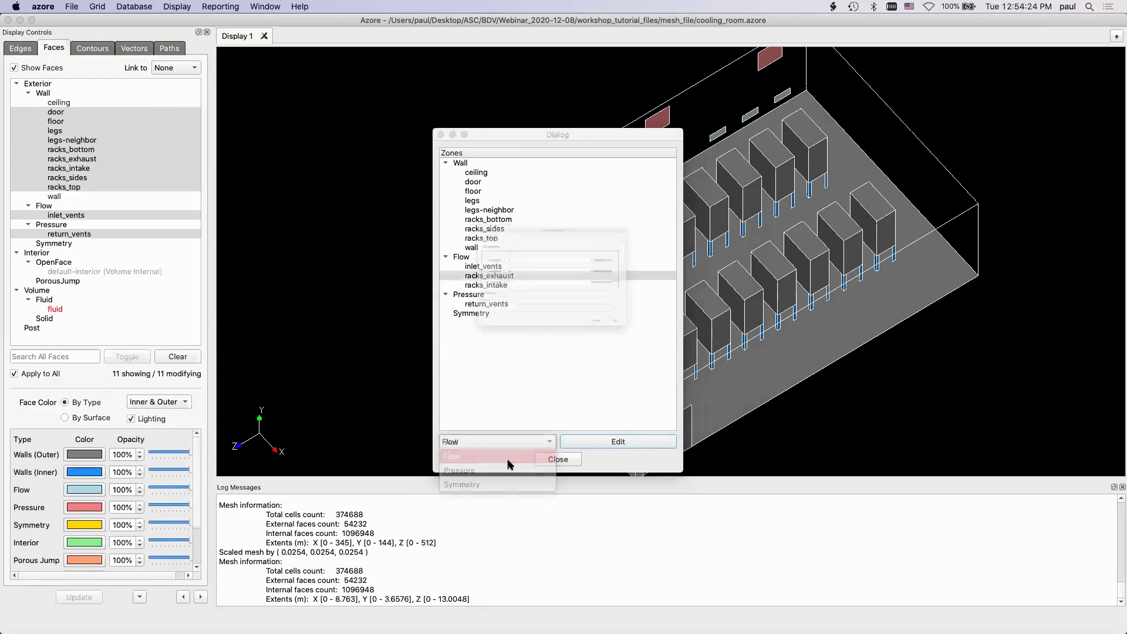
{"action": "left_click", "coordinate": [435, 200]}
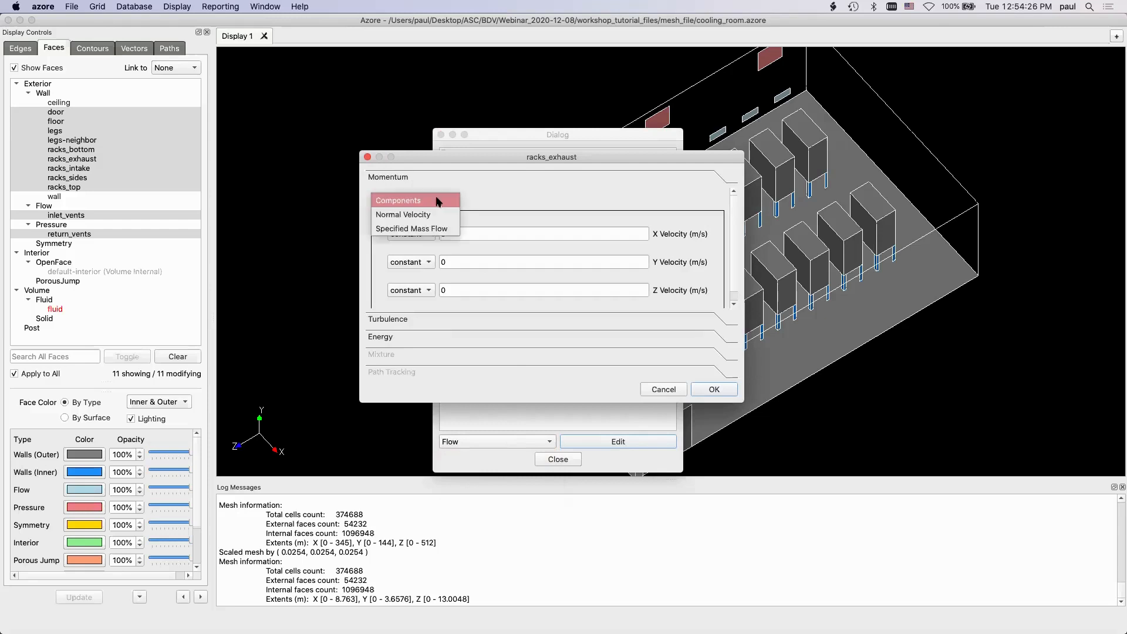
{"action": "left_click", "coordinate": [433, 214]}
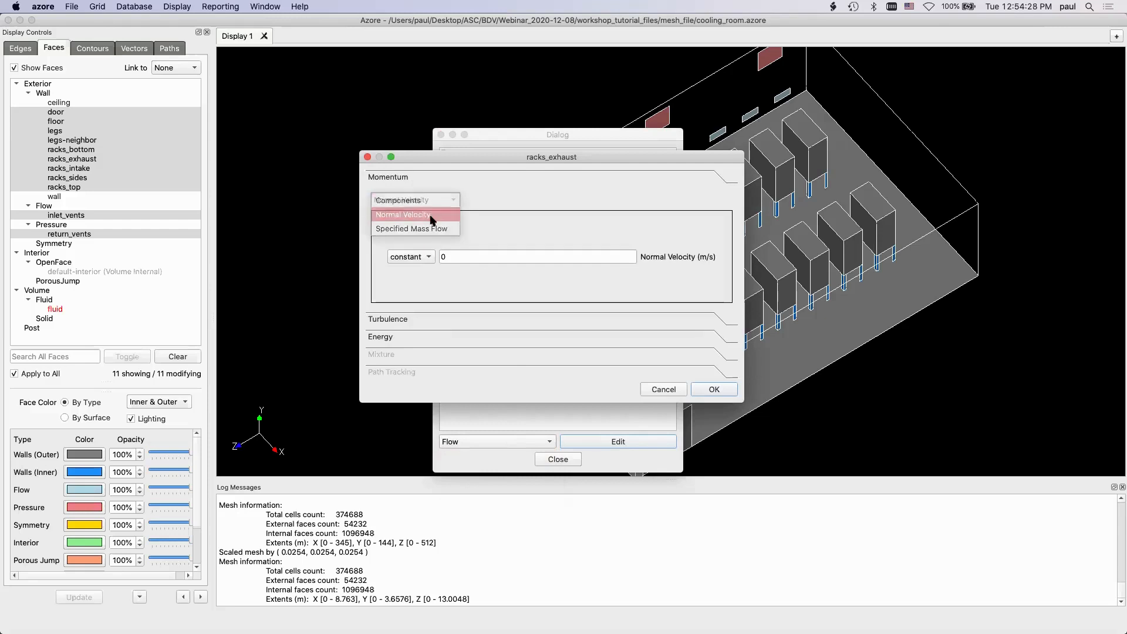
{"action": "left_click", "coordinate": [455, 255]}
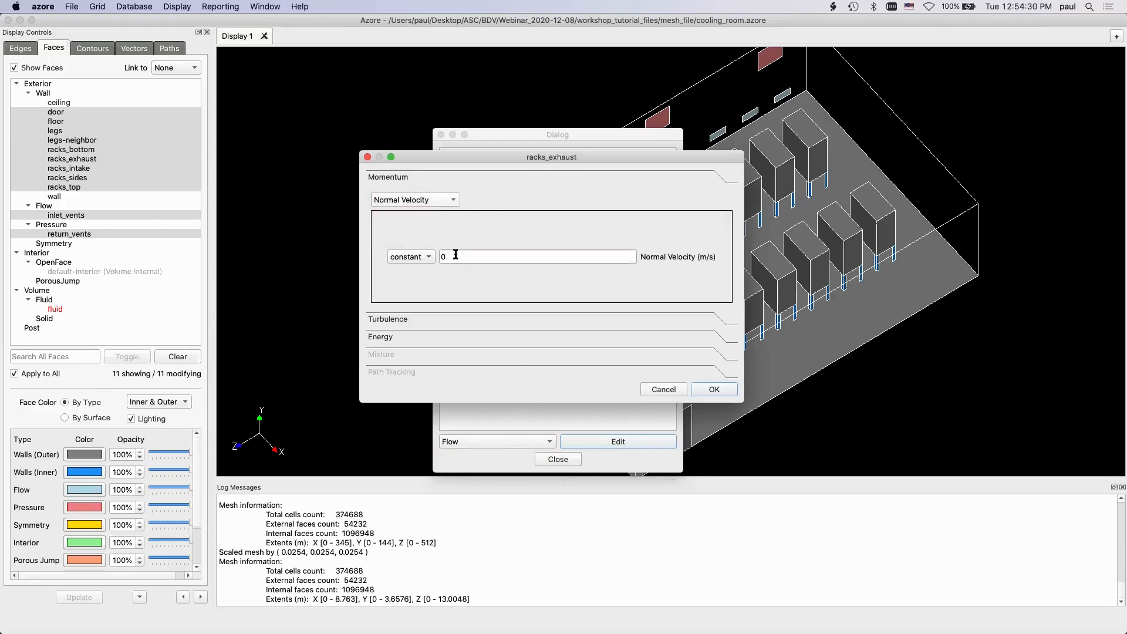
{"action": "type", "text": ".2"}
Step: Switch the racks_exhaust turbulence specification to Intensity and Hydraulic Diameter and replace the hydraulic diameter value
{"action": "left_click", "coordinate": [393, 320]}
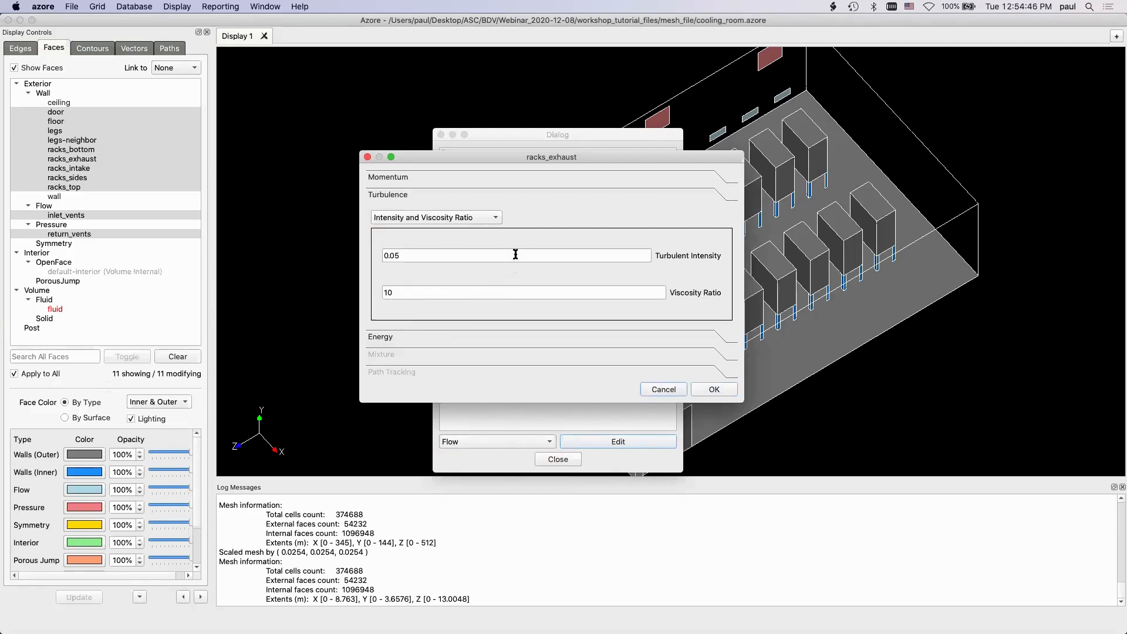
{"action": "left_click", "coordinate": [488, 217]}
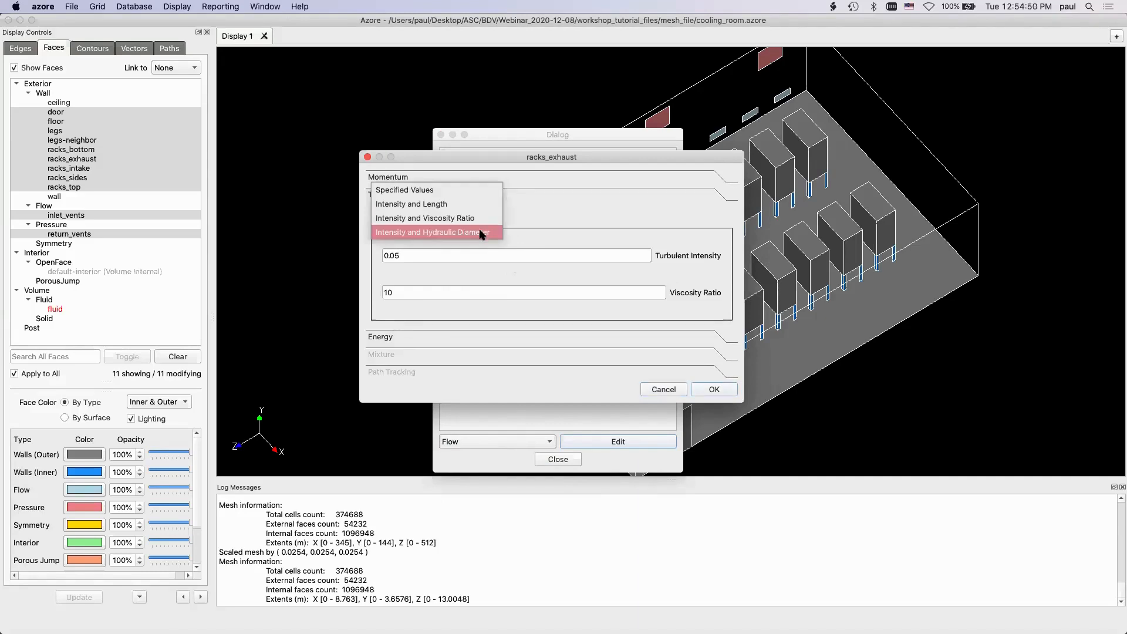
{"action": "left_click", "coordinate": [480, 232]}
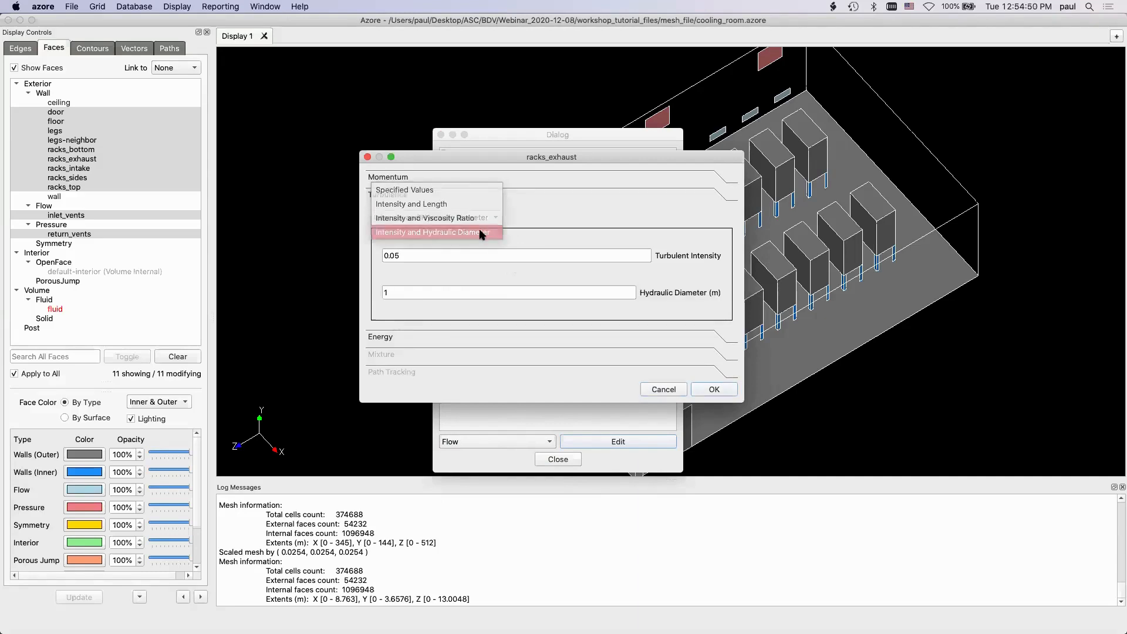
{"action": "left_click", "coordinate": [403, 291]}
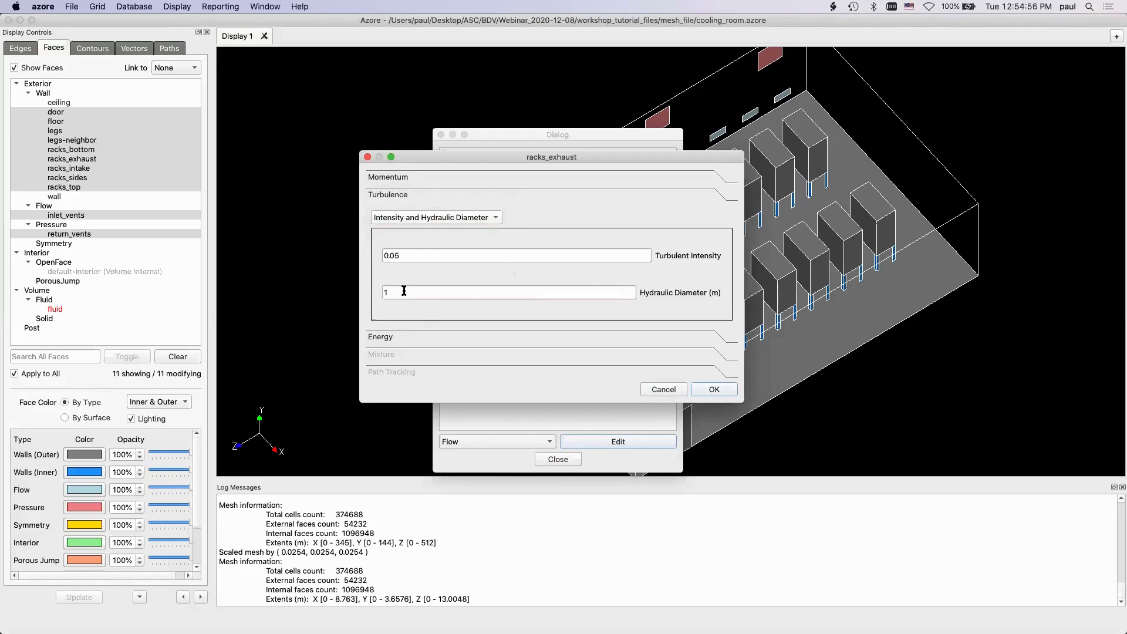
{"action": "key", "text": "BackSpace"}
Step: Set the racks_exhaust energy condition to a constant temperature of 325 K and accept the boundary condition
{"action": "left_click", "coordinate": [386, 336]}
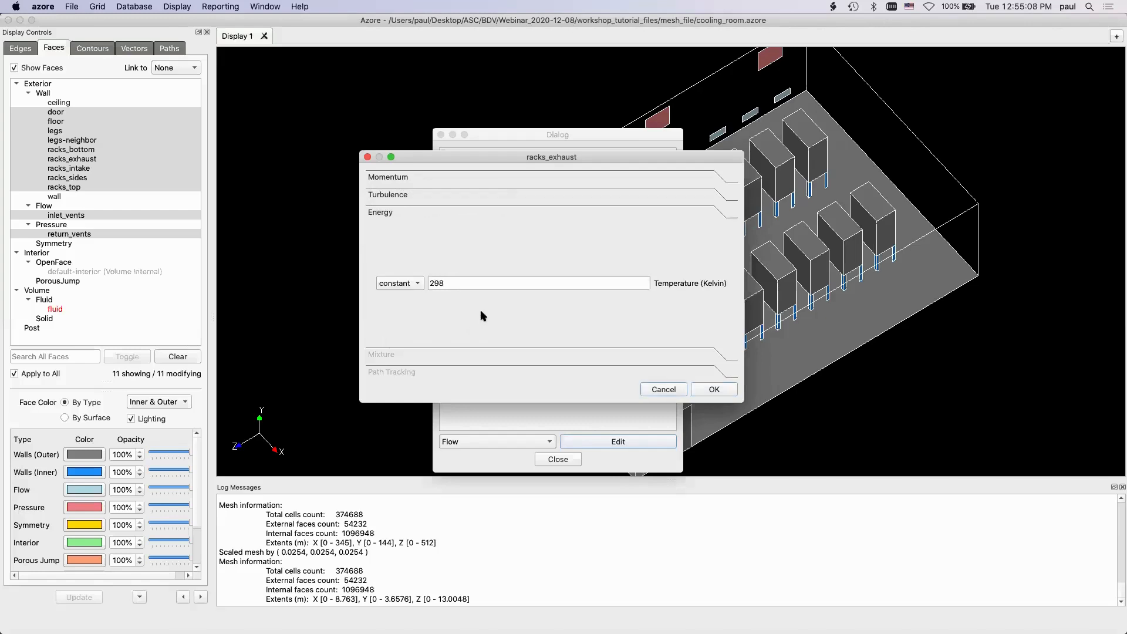
{"action": "left_click", "coordinate": [446, 283]}
{"action": "double_click", "coordinate": [446, 283]}
{"action": "type", "text": "325"}
{"action": "left_click", "coordinate": [712, 390]}
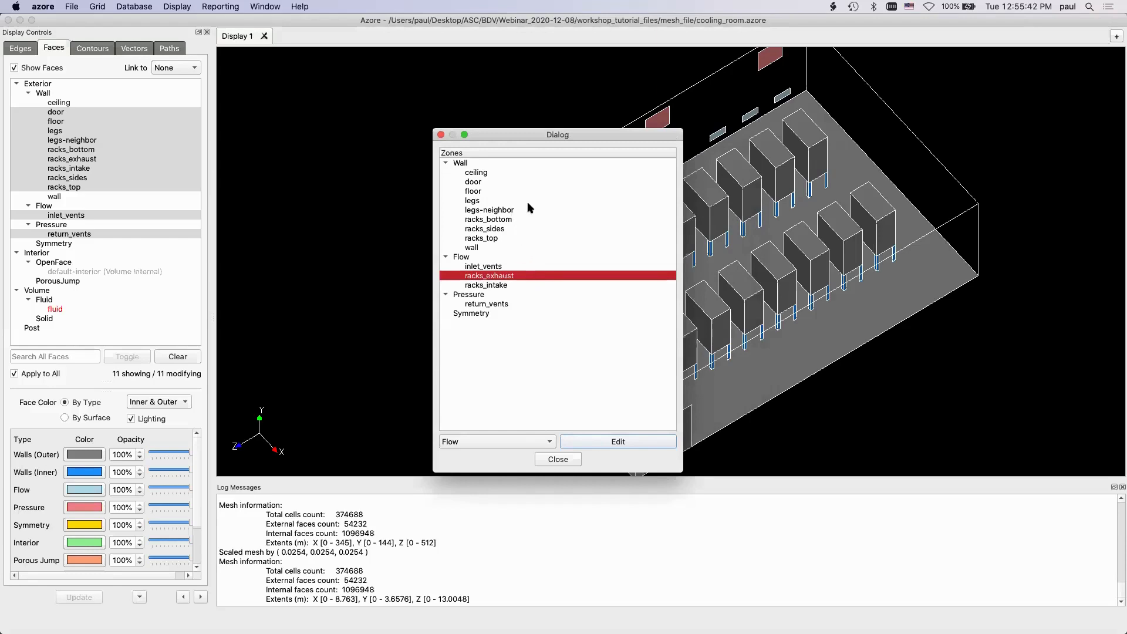
Step: Examine the door wall's momentum and energy conditions, including the thermal specification options, and leave the boundary conditions without changing them
{"action": "left_click", "coordinate": [477, 182]}
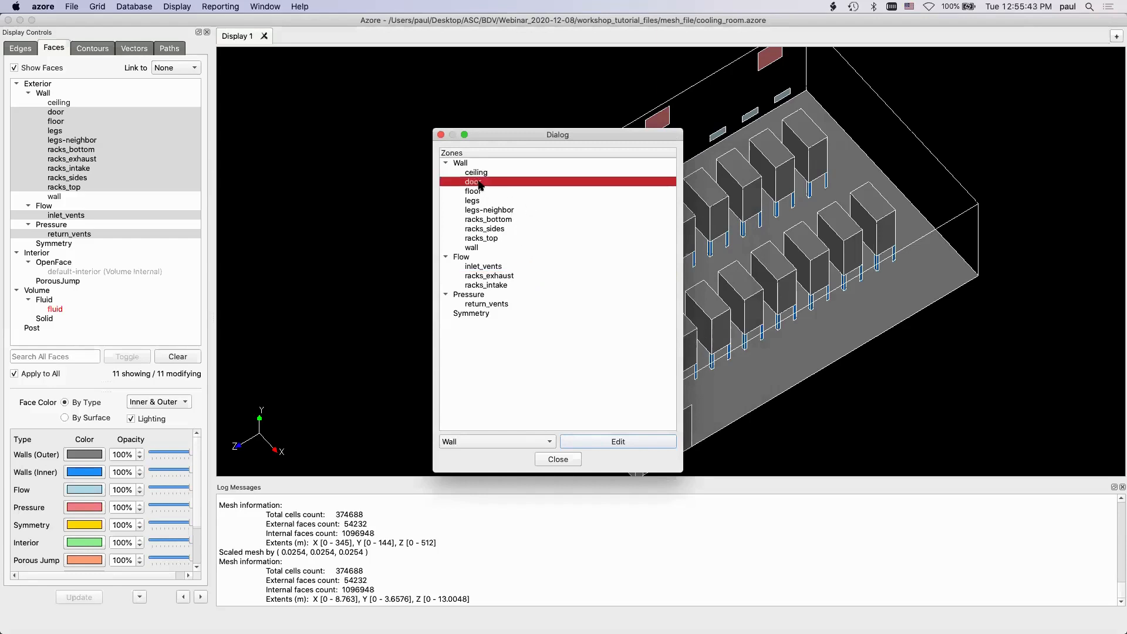
{"action": "left_click", "coordinate": [612, 441]}
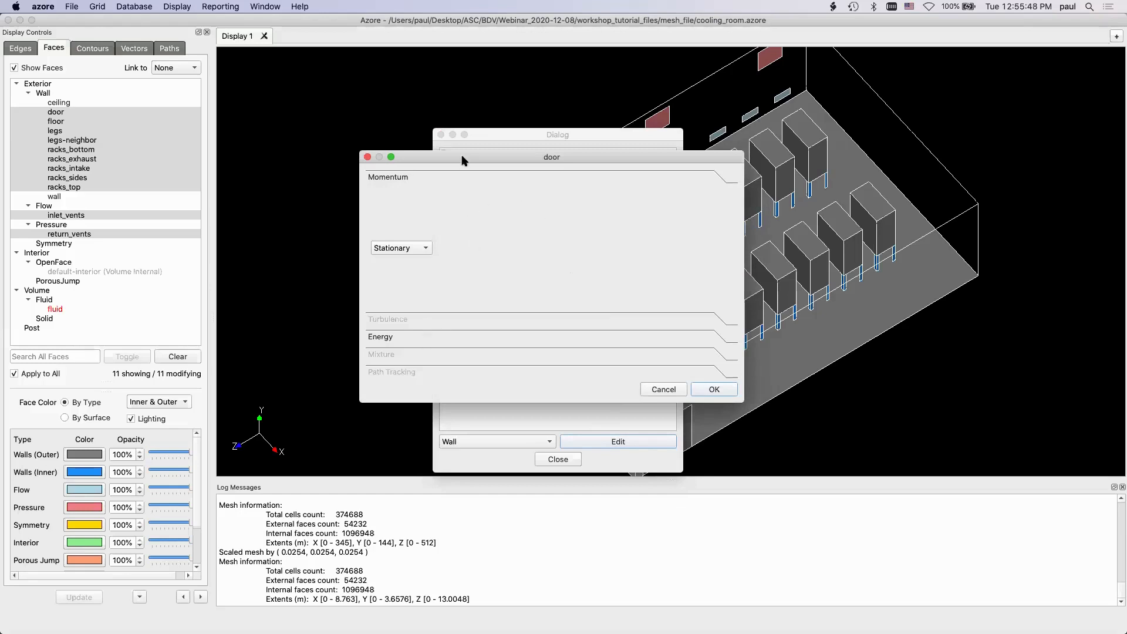
{"action": "left_click_drag", "start_coordinate": [464, 160], "coordinate": [672, 195]}
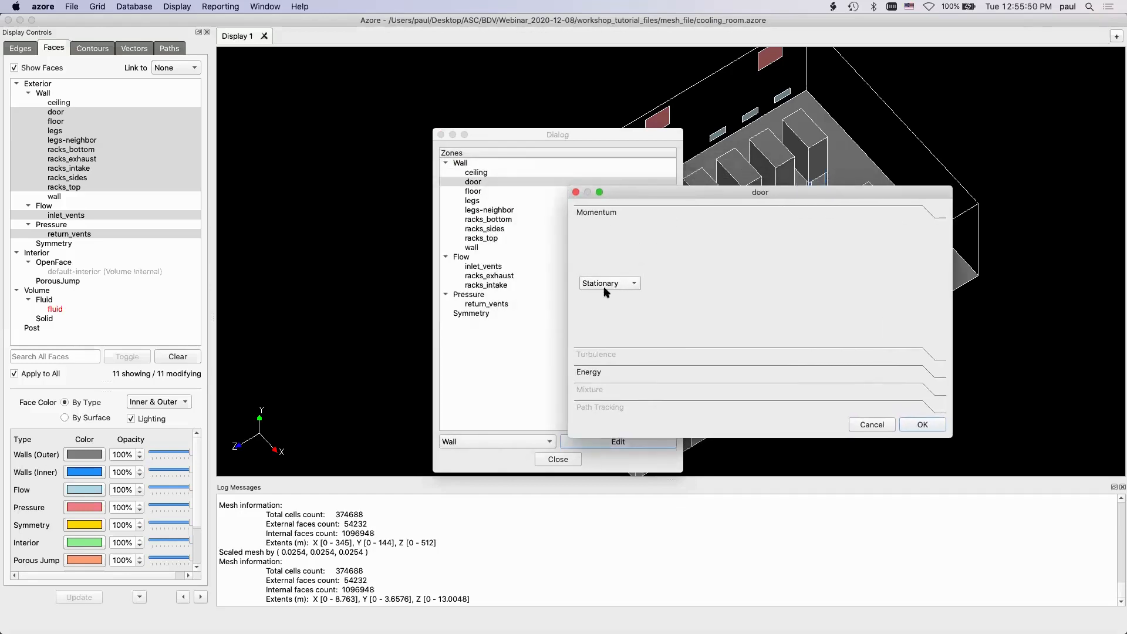
{"action": "left_click", "coordinate": [585, 373]}
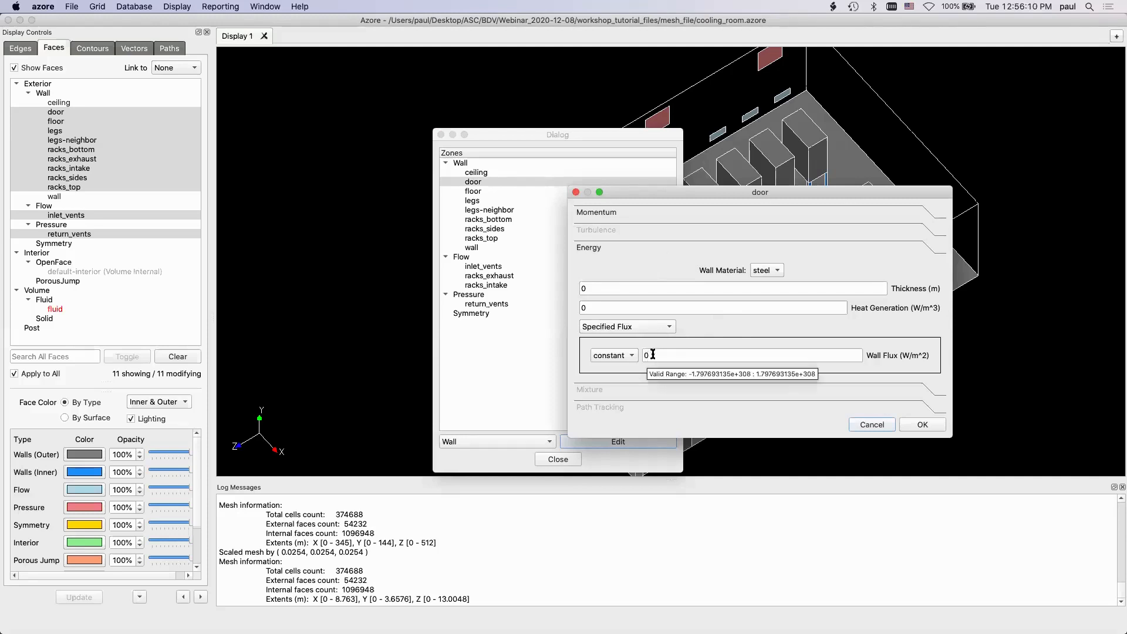
{"action": "left_click", "coordinate": [653, 328]}
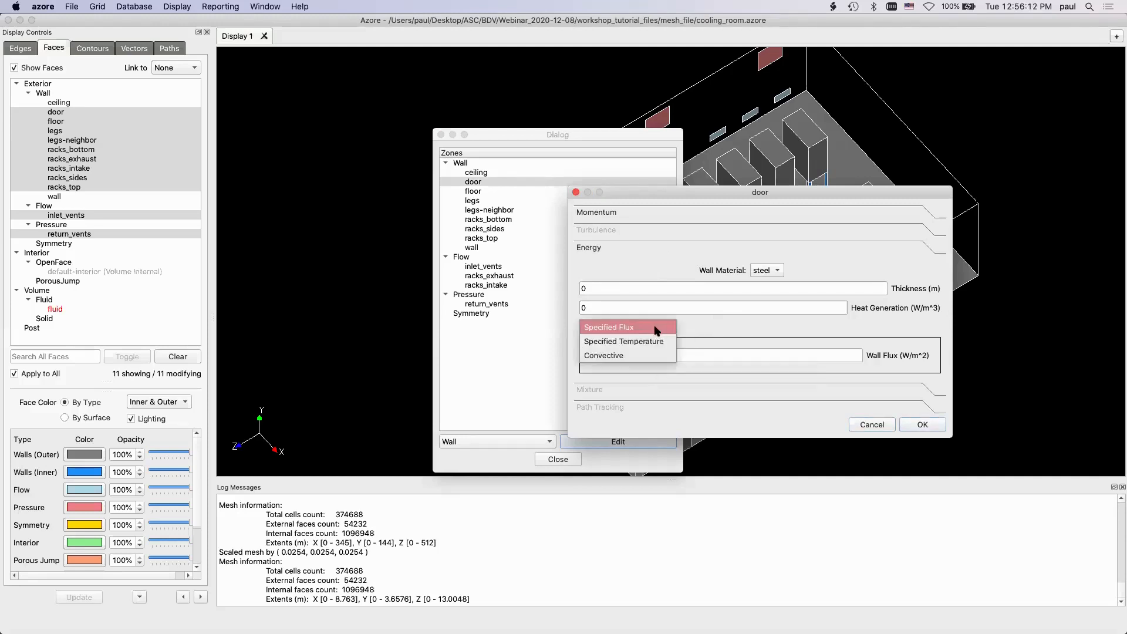
{"action": "left_click", "coordinate": [706, 334]}
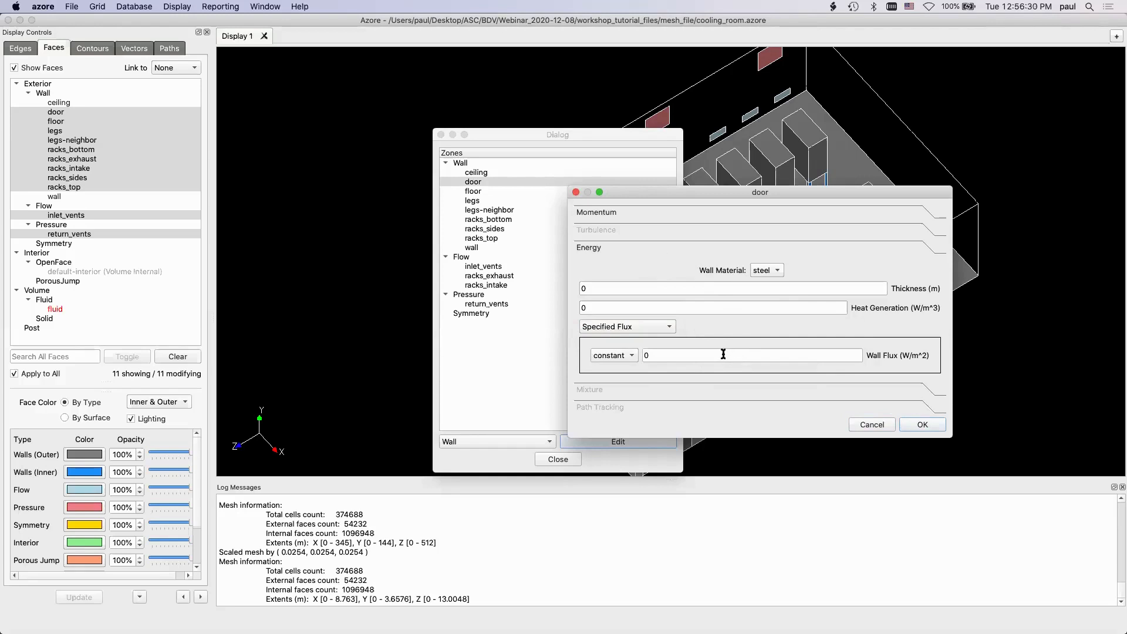
{"action": "left_click", "coordinate": [870, 424]}
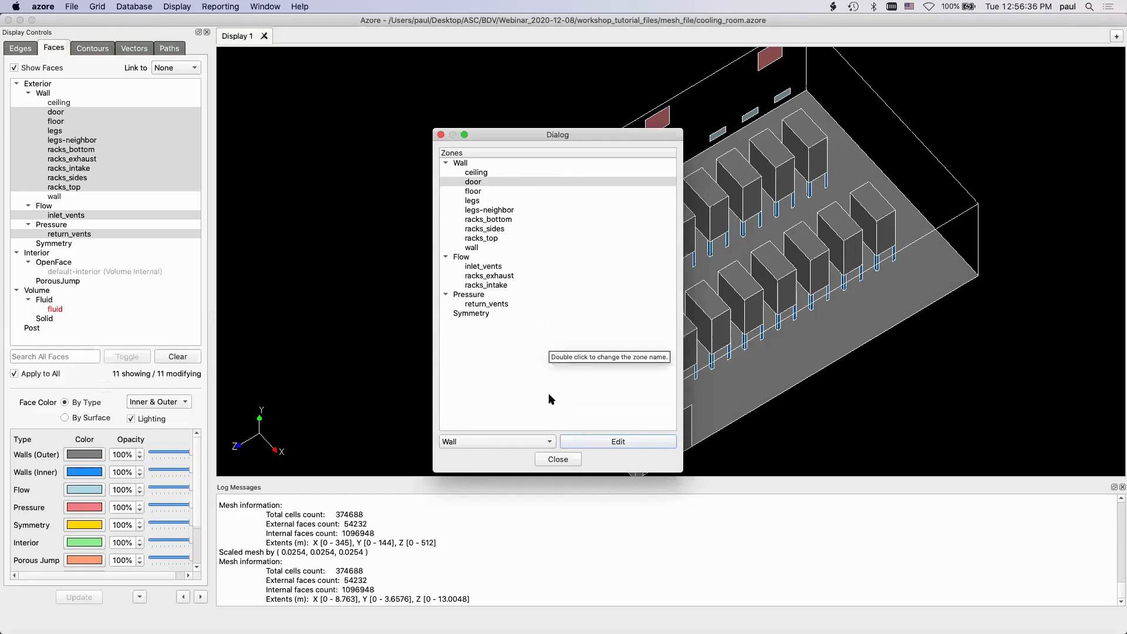
{"action": "left_click", "coordinate": [552, 459]}
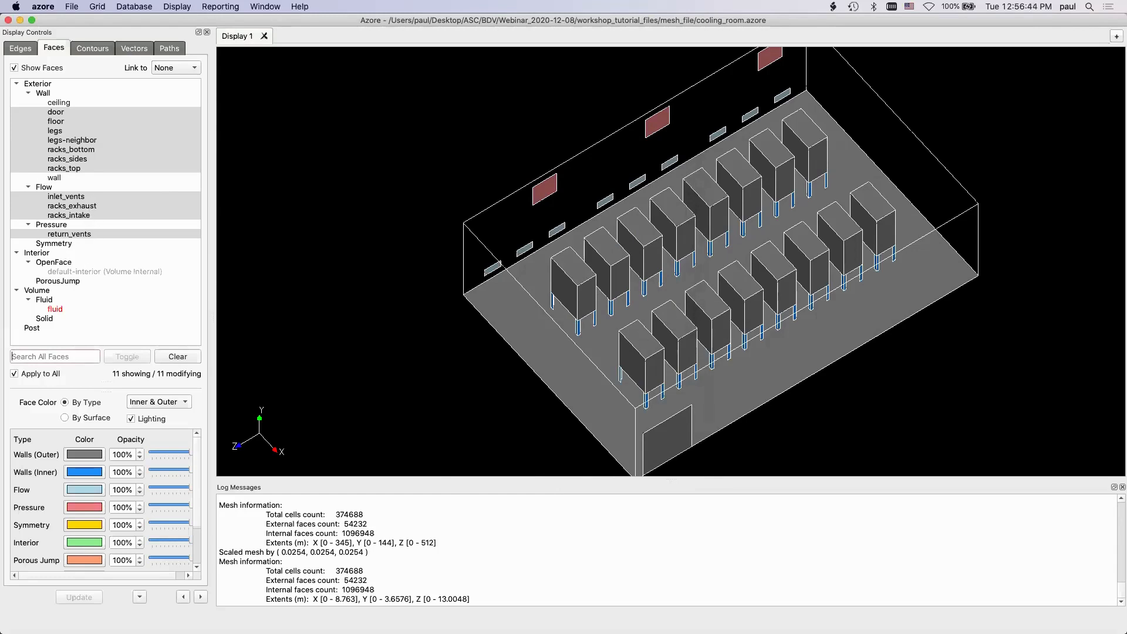
Step: Refresh the face colouring by switching it to By Surface and back to By Type, and save the database
{"action": "left_click", "coordinate": [81, 416]}
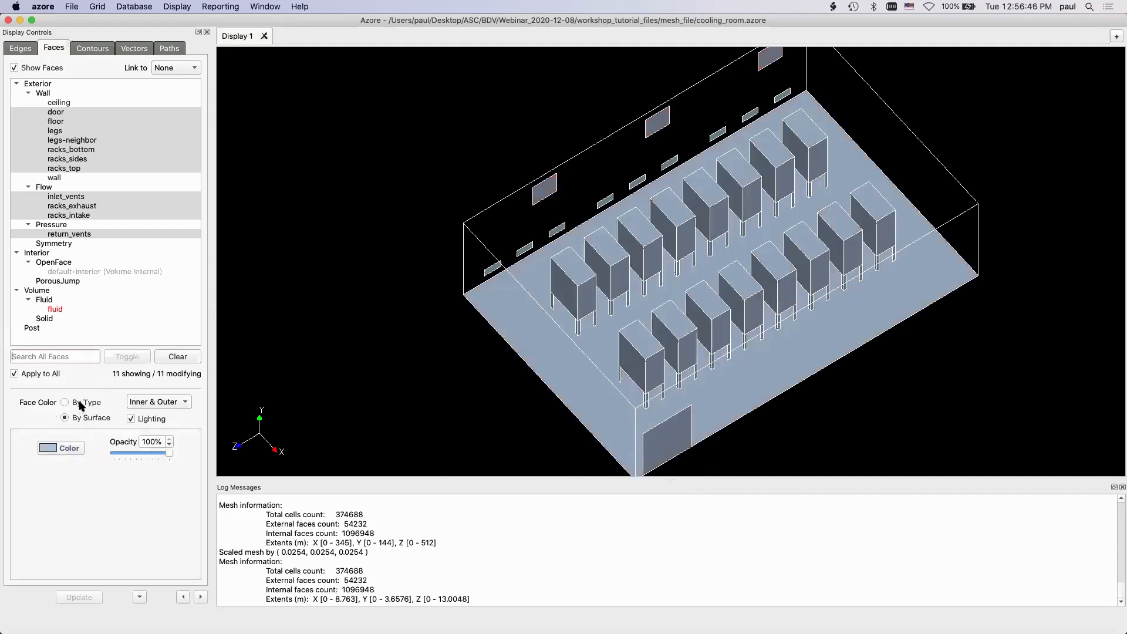
{"action": "left_click", "coordinate": [82, 403]}
{"action": "left_click_drag", "start_coordinate": [758, 364], "coordinate": [640, 327]}
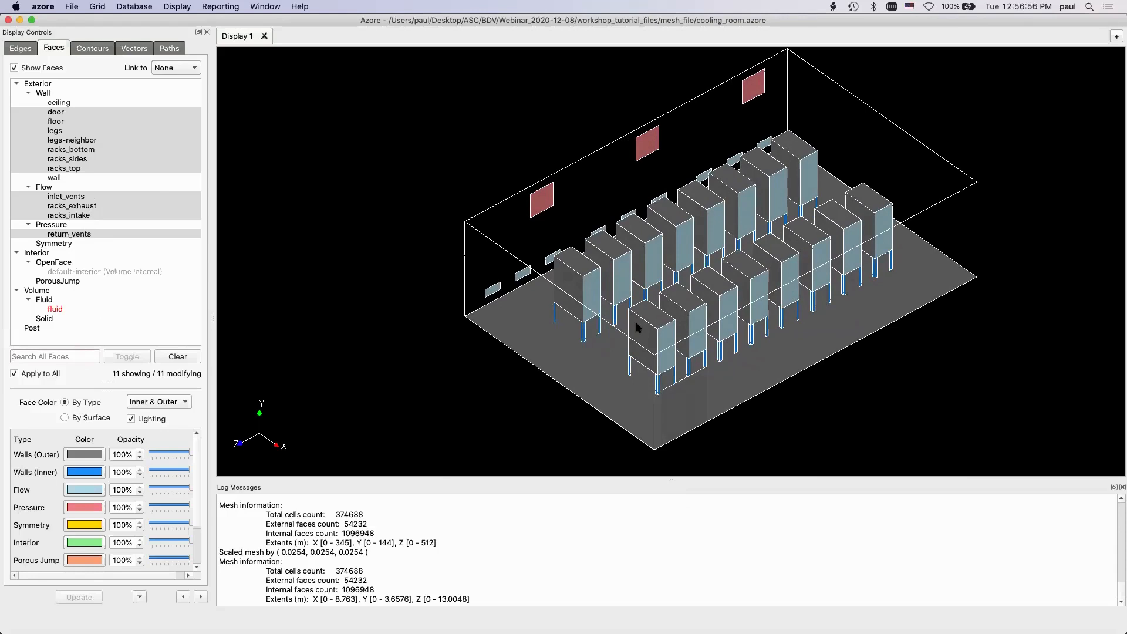
{"action": "left_click", "coordinate": [71, 6]}
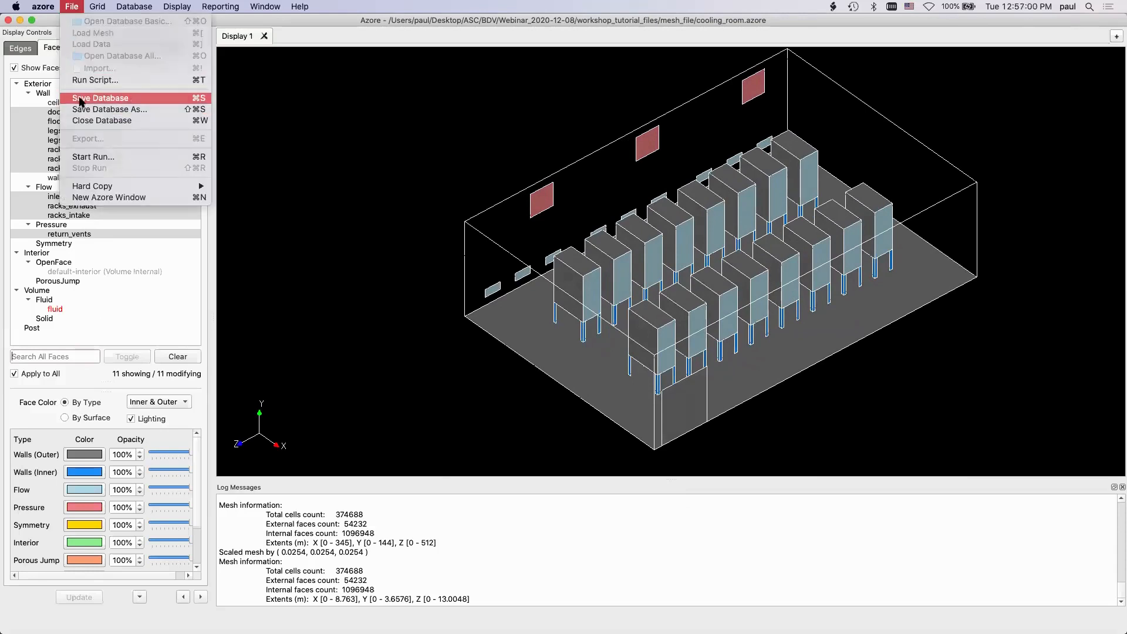
{"action": "left_click", "coordinate": [81, 100]}
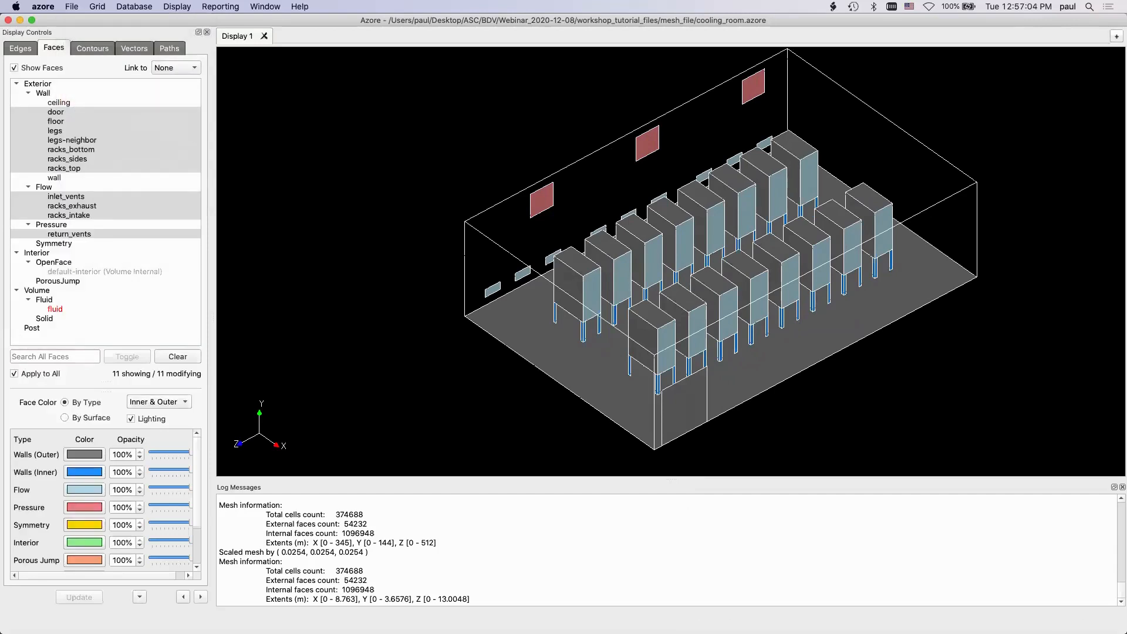
Step: Set the gravity Y component to -9.81 m/s^2 and accept the gravity settings
{"action": "left_click_drag", "start_coordinate": [663, 264], "coordinate": [833, 279]}
{"action": "left_click", "coordinate": [98, 7]}
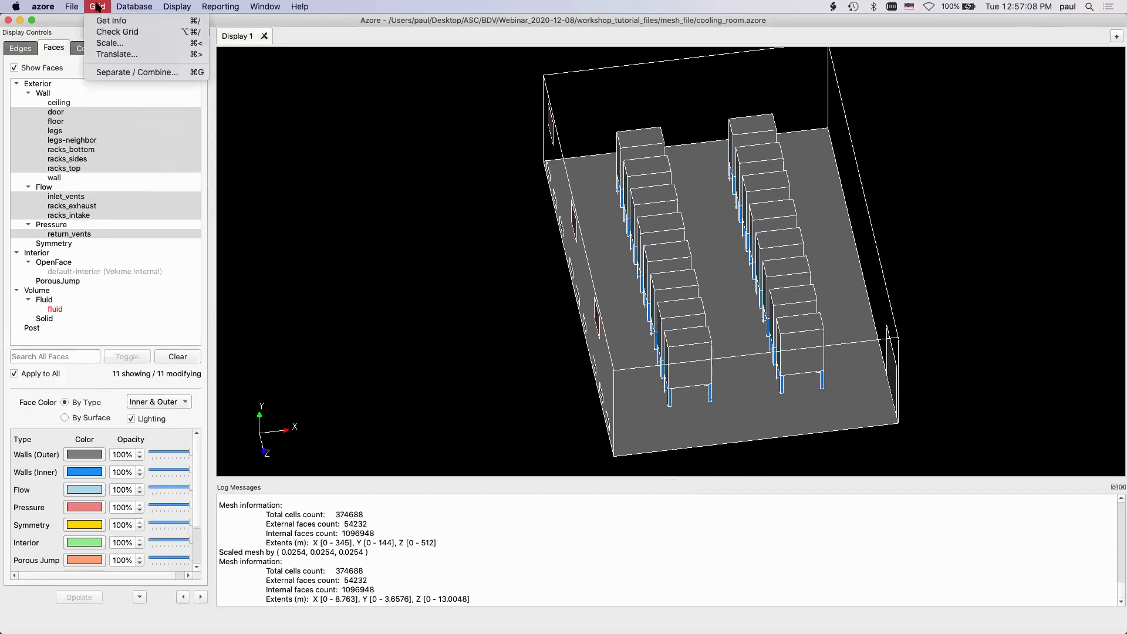
{"action": "mouse_move", "coordinate": [123, 7]}
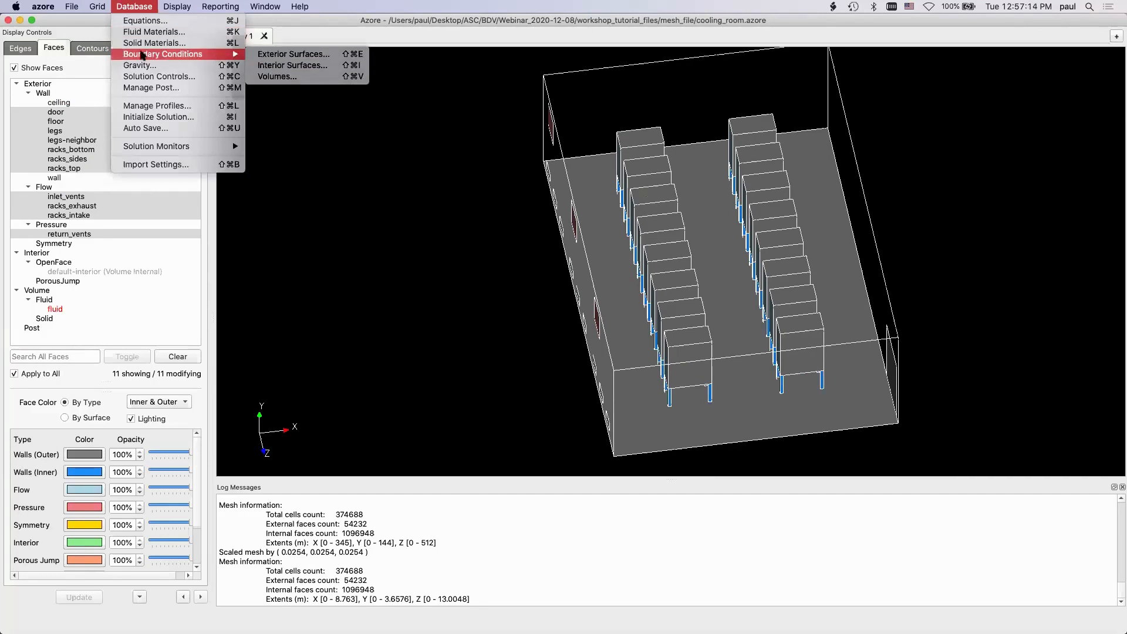
{"action": "left_click", "coordinate": [144, 70]}
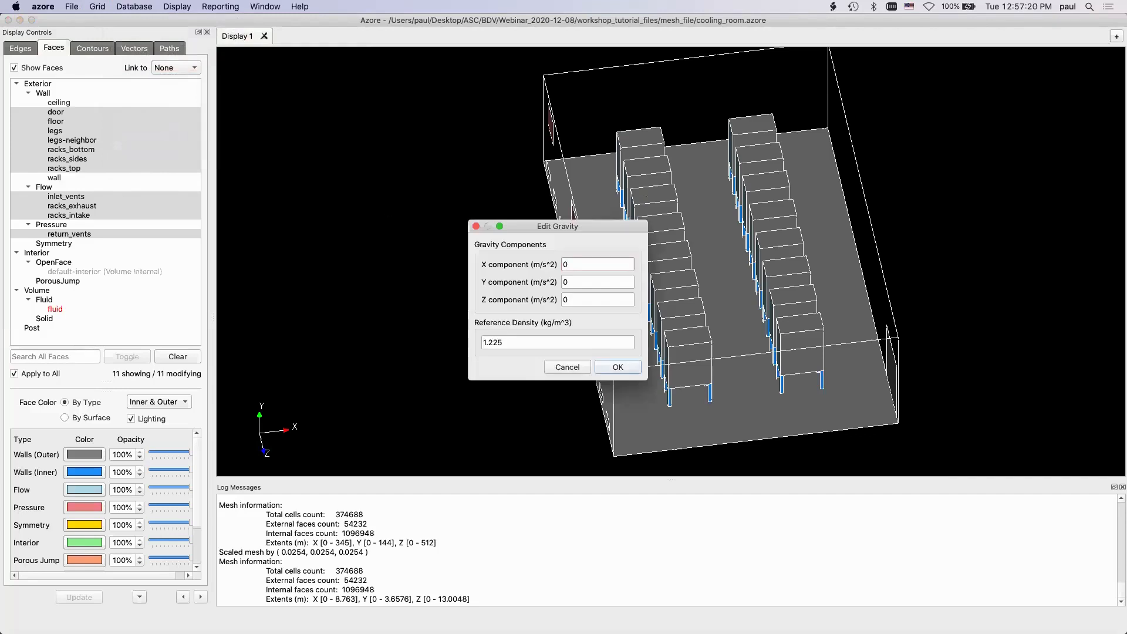
{"action": "left_click", "coordinate": [564, 282]}
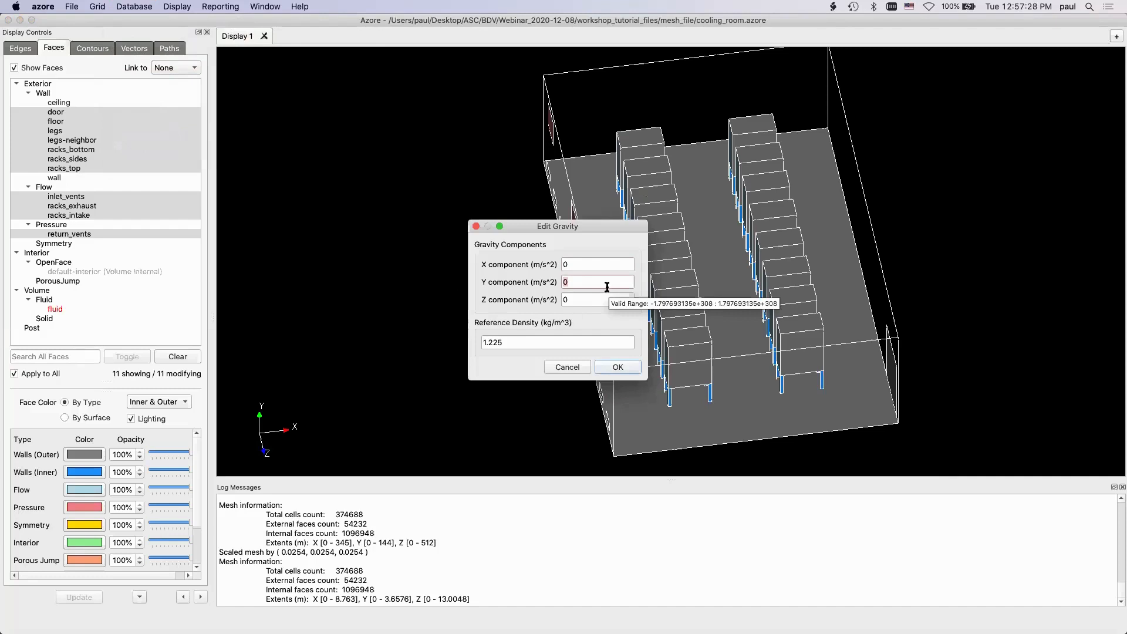
{"action": "type", "text": "-9.81"}
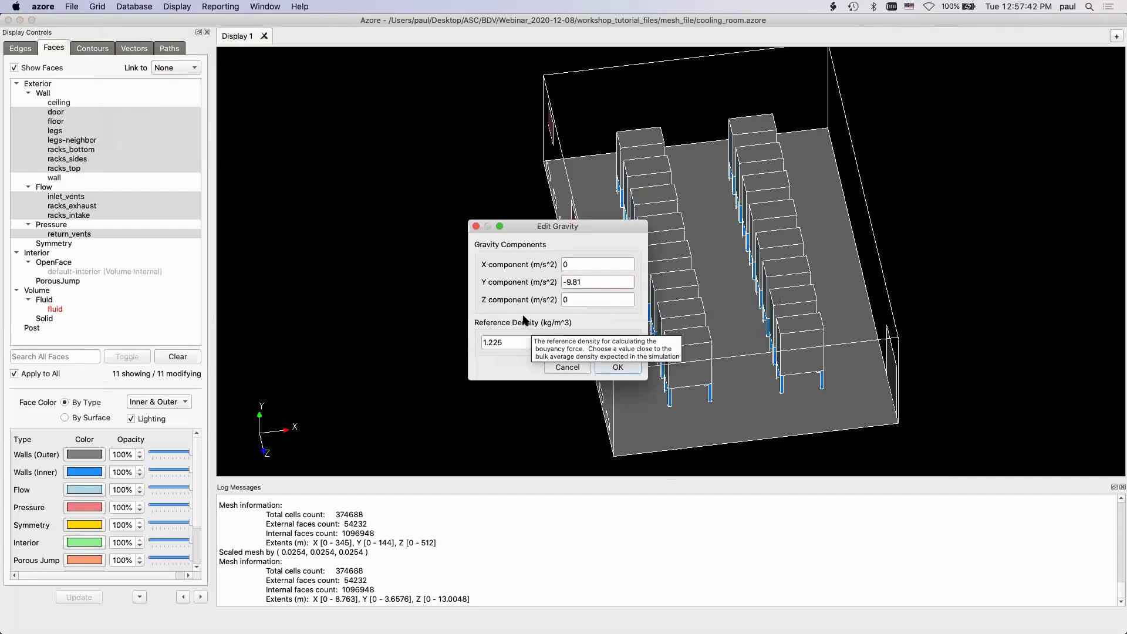
{"action": "left_click", "coordinate": [620, 367]}
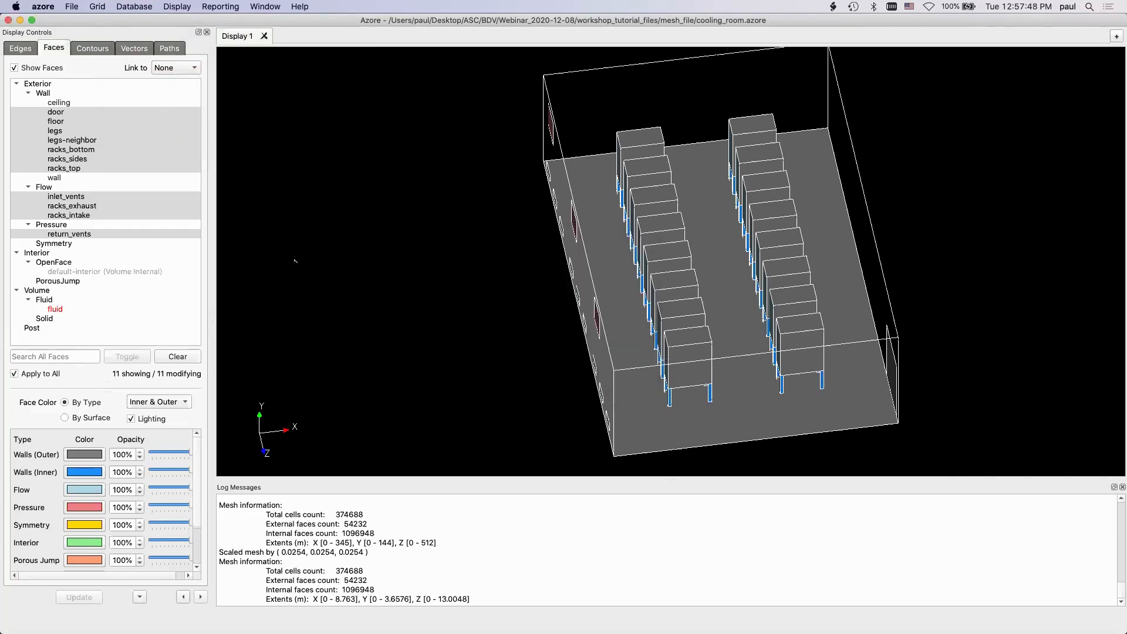
Step: Examine the solution controls for the X, Y and Z momentum, pressure correction and turbulence K equations
{"action": "left_click", "coordinate": [133, 7]}
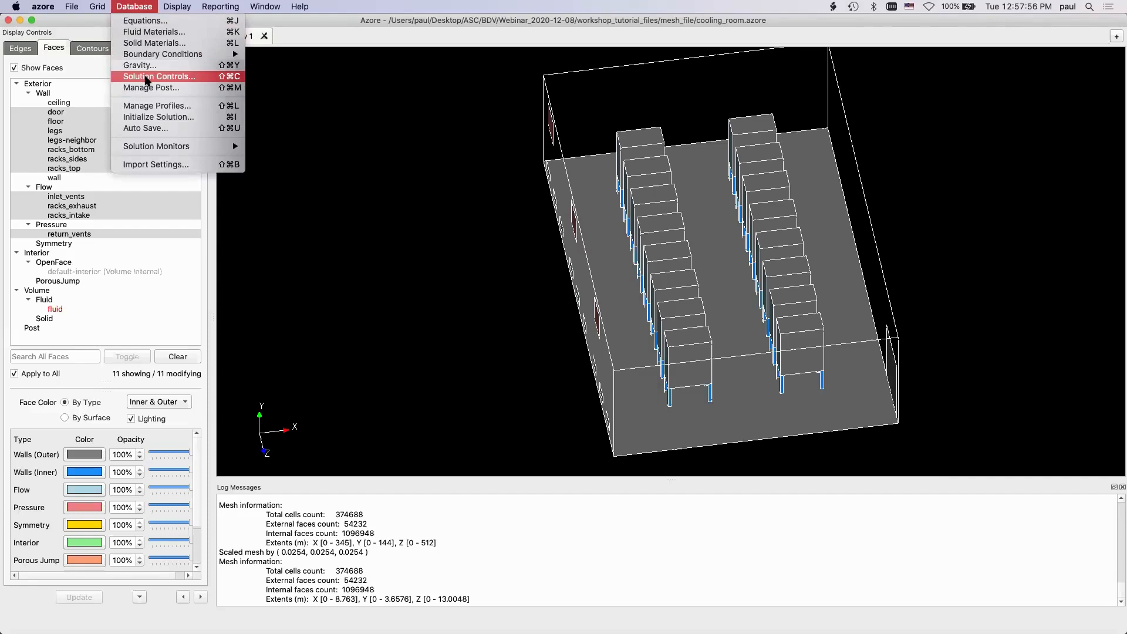
{"action": "left_click", "coordinate": [147, 80]}
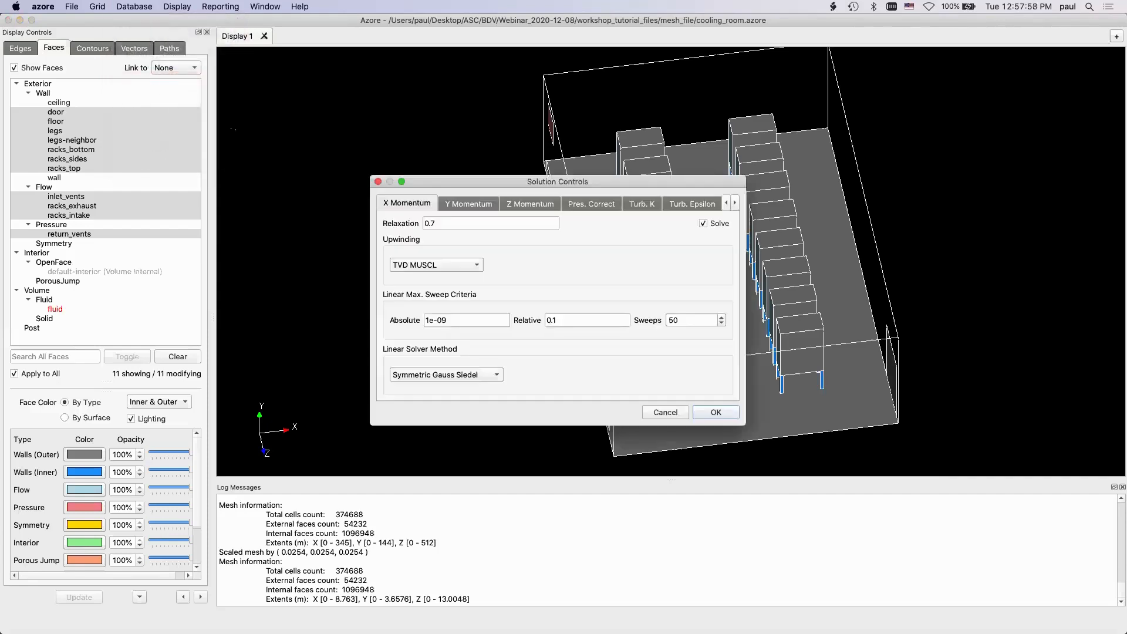
{"action": "left_click", "coordinate": [484, 205]}
{"action": "left_click", "coordinate": [539, 206]}
{"action": "left_click", "coordinate": [593, 206]}
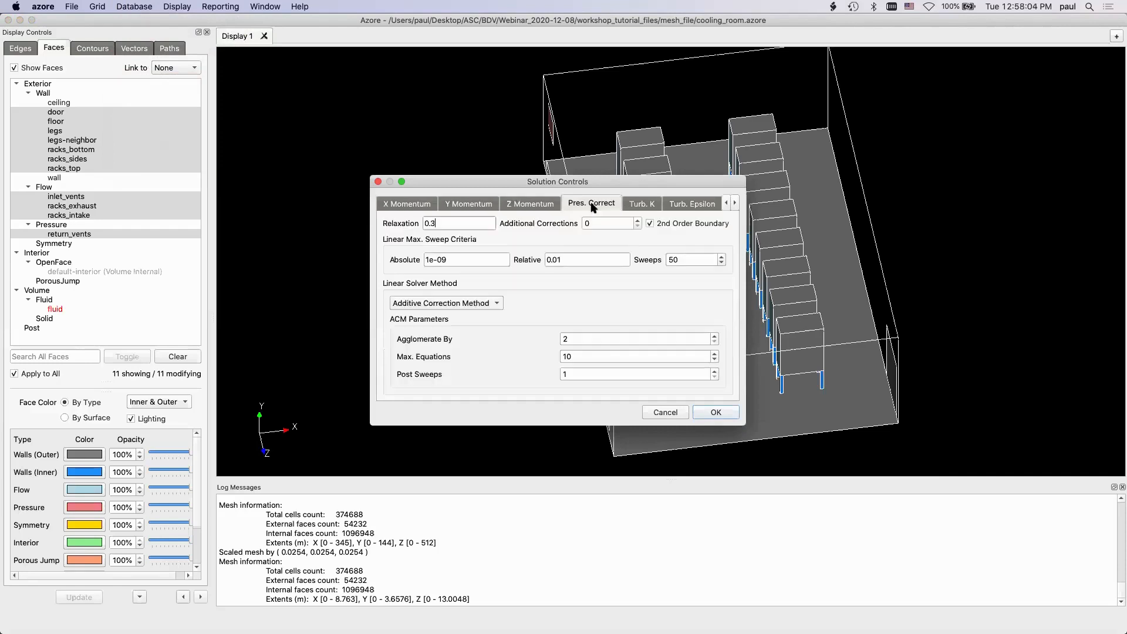
{"action": "left_click", "coordinate": [643, 208]}
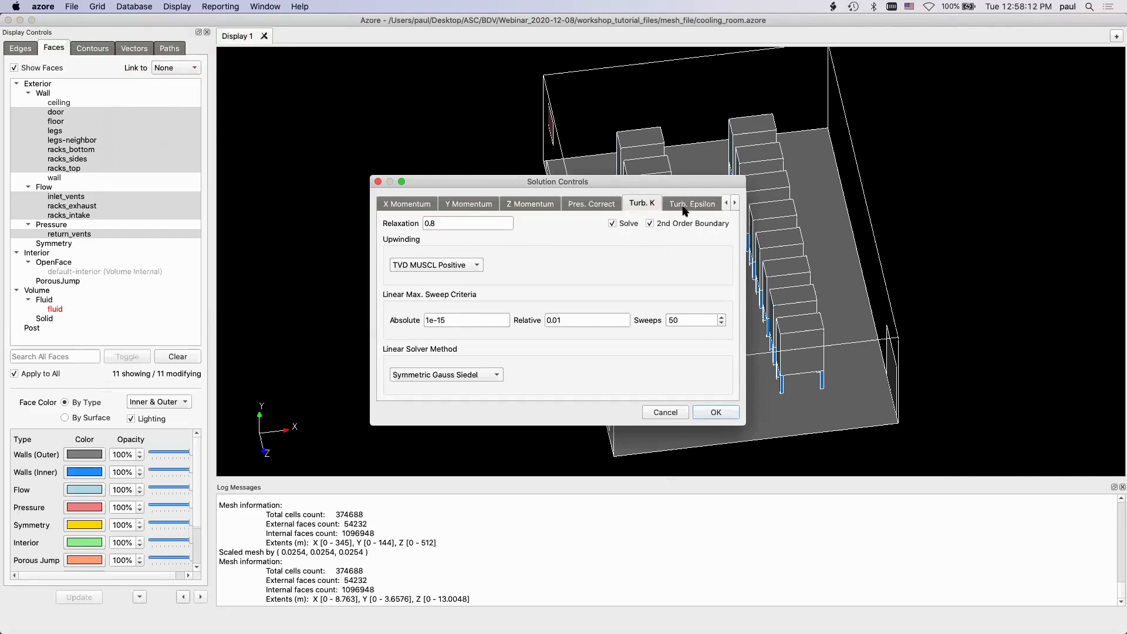
Step: Set the energy equation's relaxation to 0.98 in the solution controls and accept the settings
{"action": "left_click", "coordinate": [734, 203]}
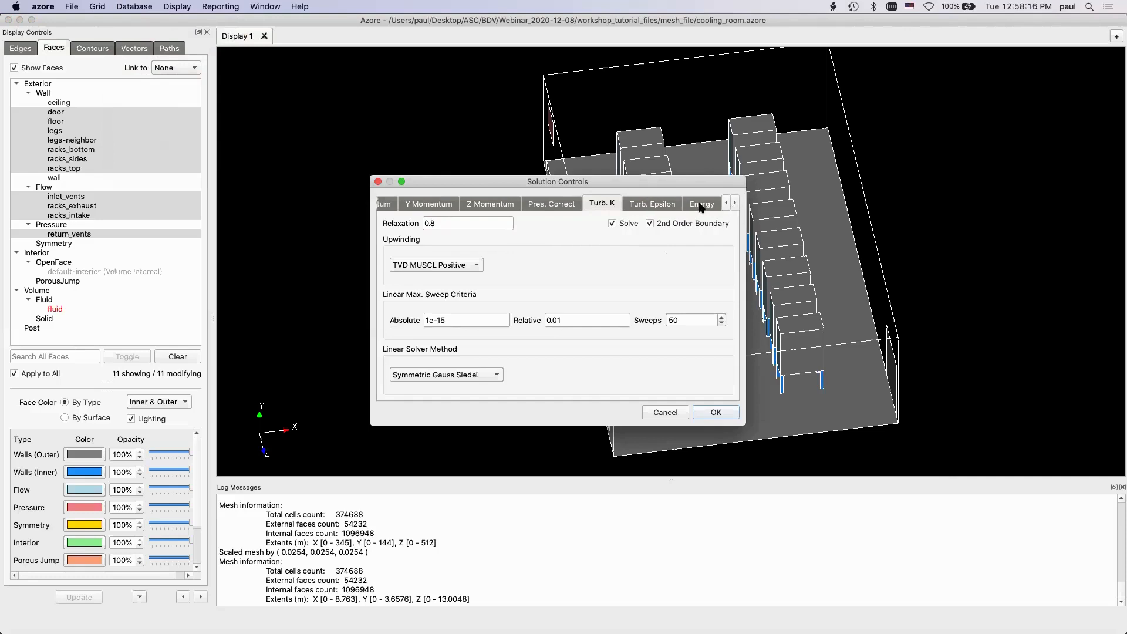
{"action": "left_click_drag", "start_coordinate": [744, 226], "coordinate": [842, 226]}
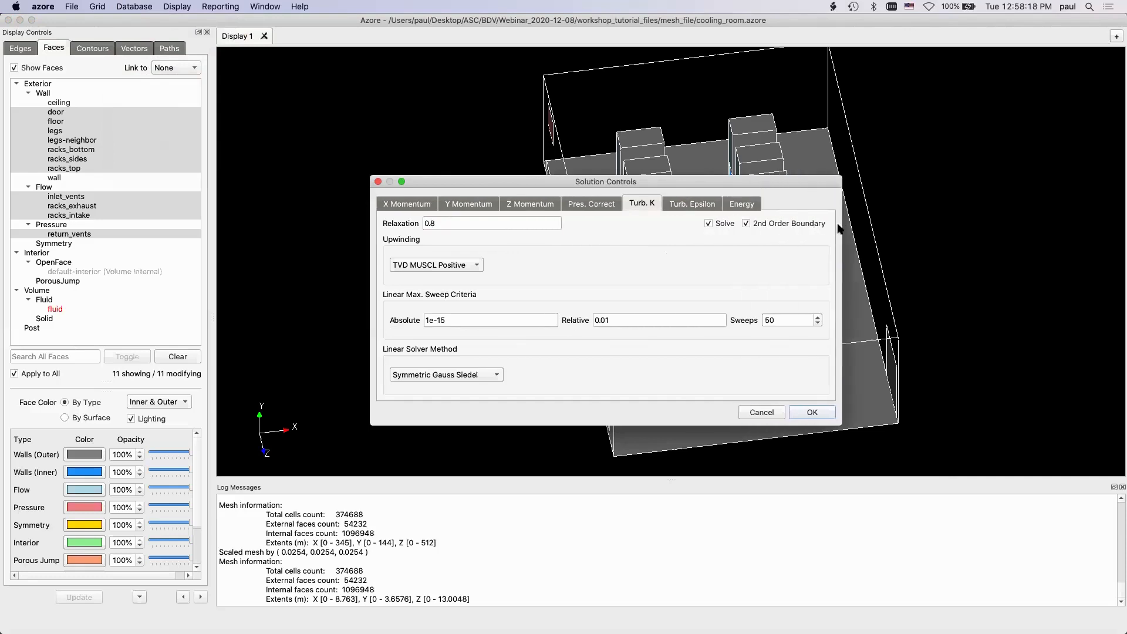
{"action": "left_click", "coordinate": [736, 203]}
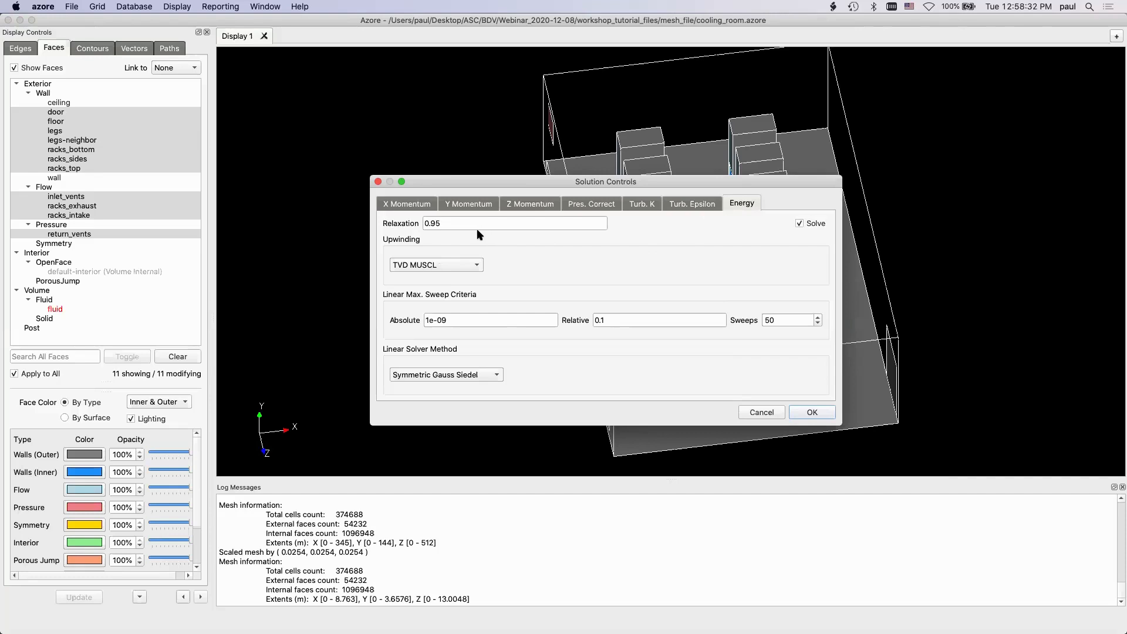
{"action": "left_click", "coordinate": [450, 222]}
{"action": "key", "text": "BackSpace"}
{"action": "type", "text": "8"}
{"action": "left_click", "coordinate": [810, 412]}
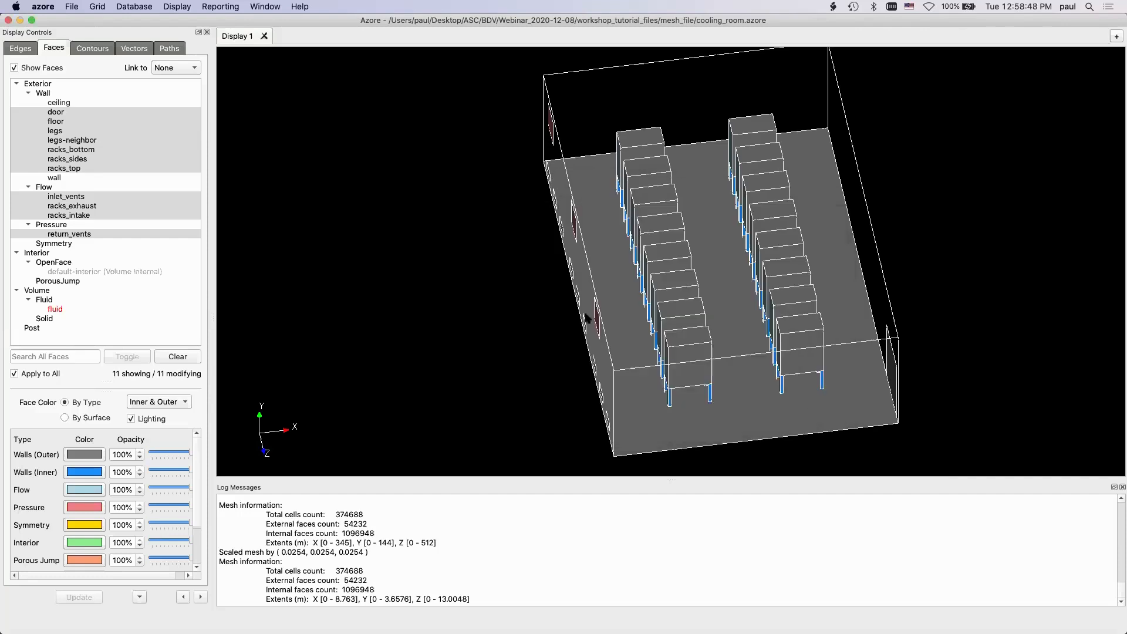
Step: Set the temperature display unit to C and accept the display units
{"action": "left_click_drag", "start_coordinate": [586, 317], "coordinate": [648, 314]}
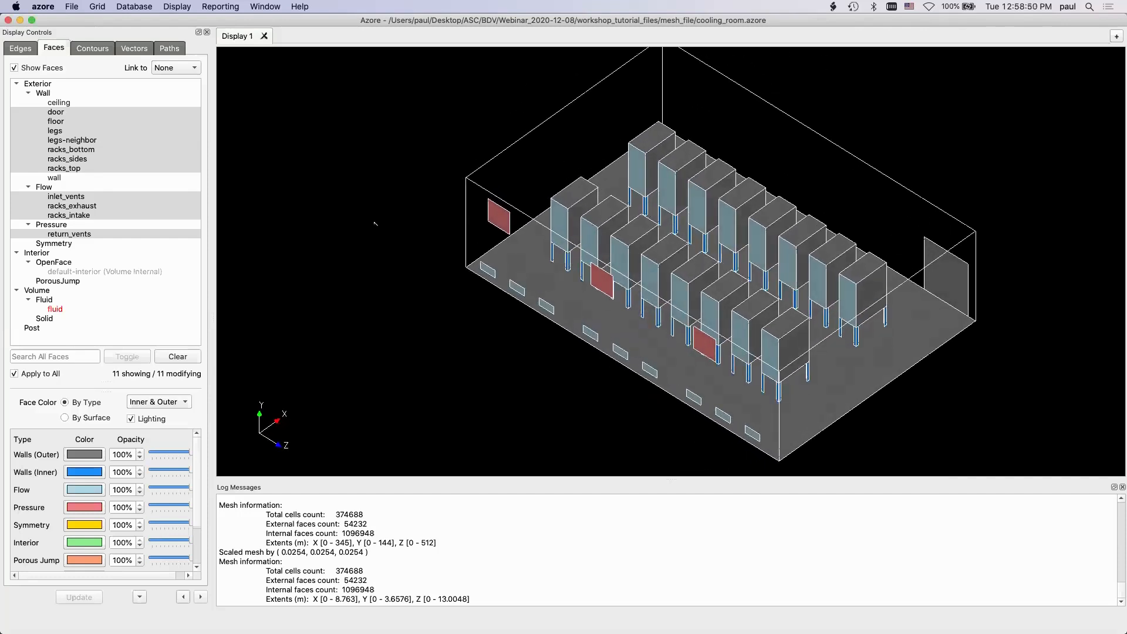
{"action": "left_click", "coordinate": [182, 7]}
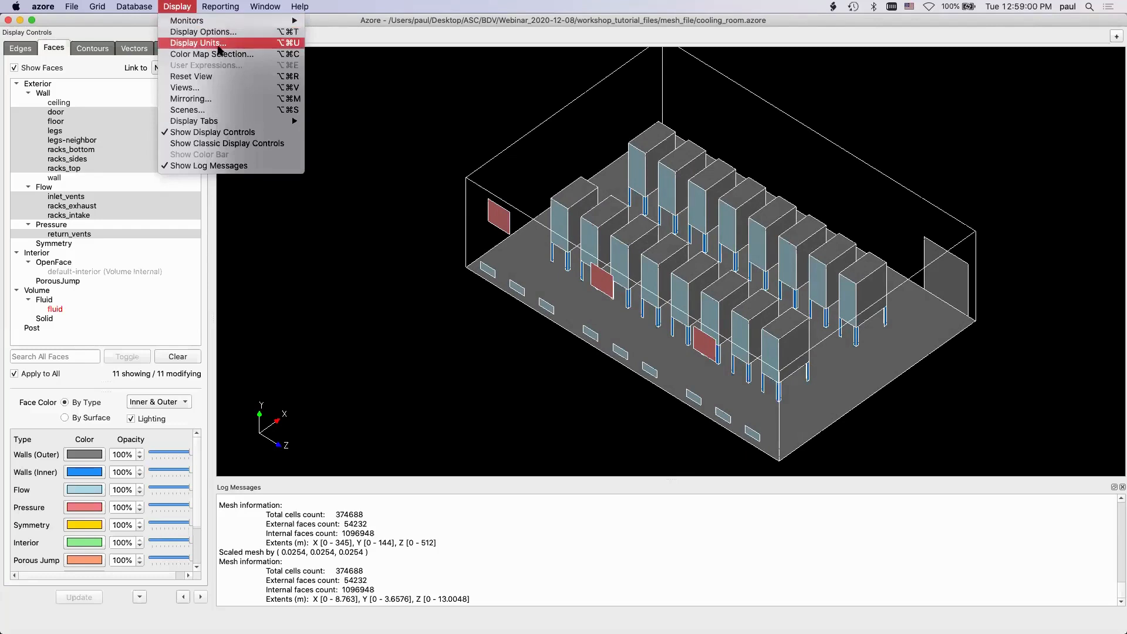
{"action": "left_click", "coordinate": [219, 45]}
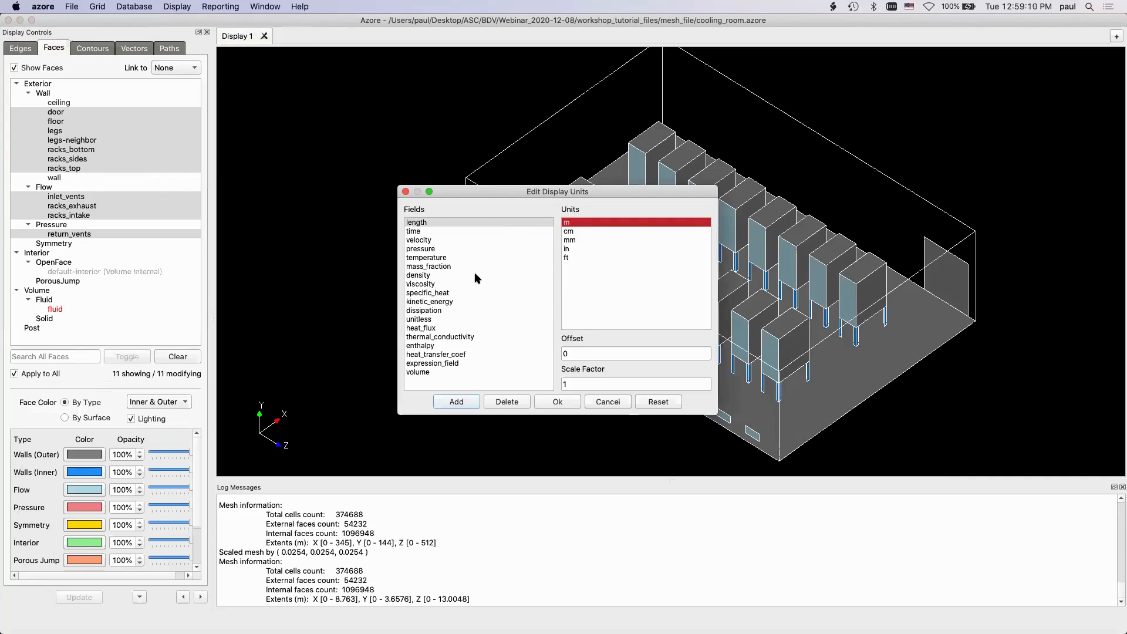
{"action": "left_click", "coordinate": [422, 258]}
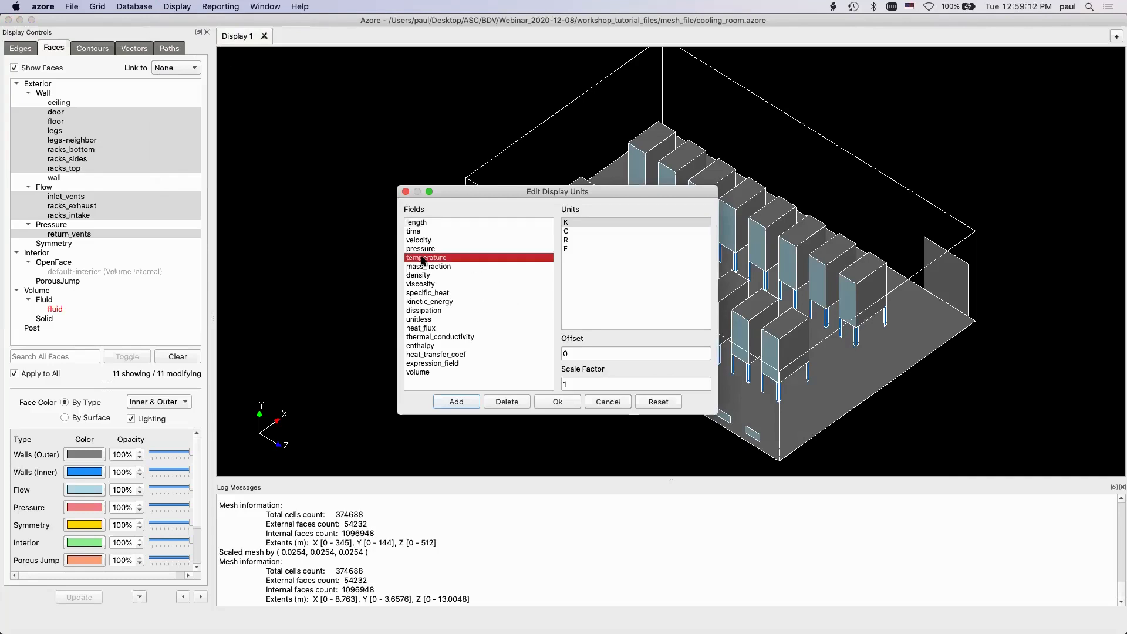
{"action": "left_click", "coordinate": [576, 232]}
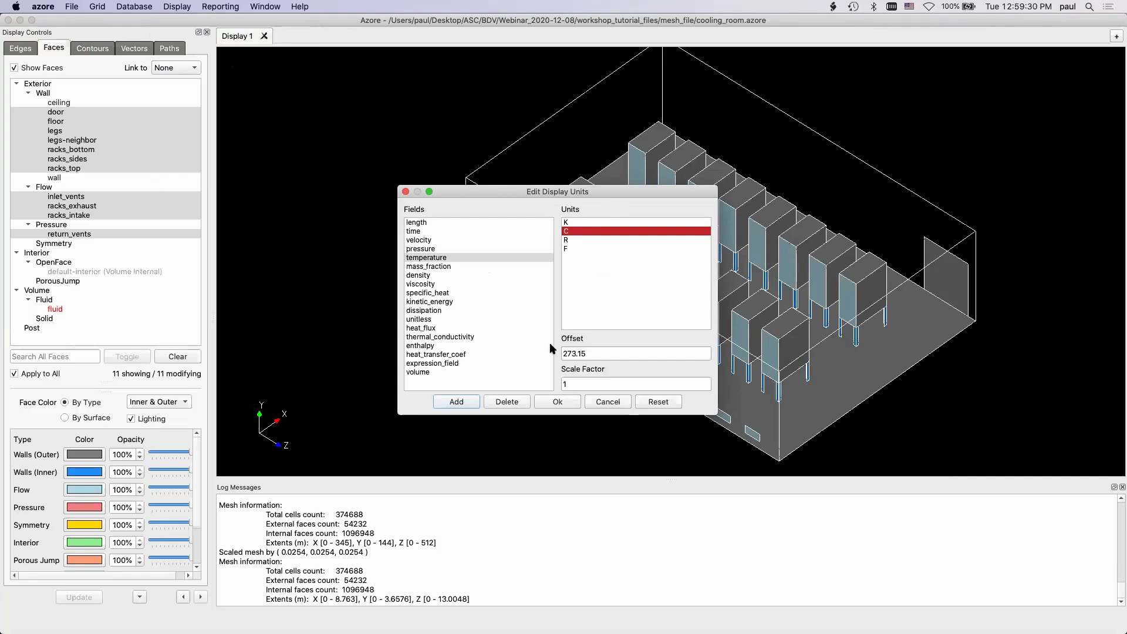
{"action": "left_click", "coordinate": [557, 402]}
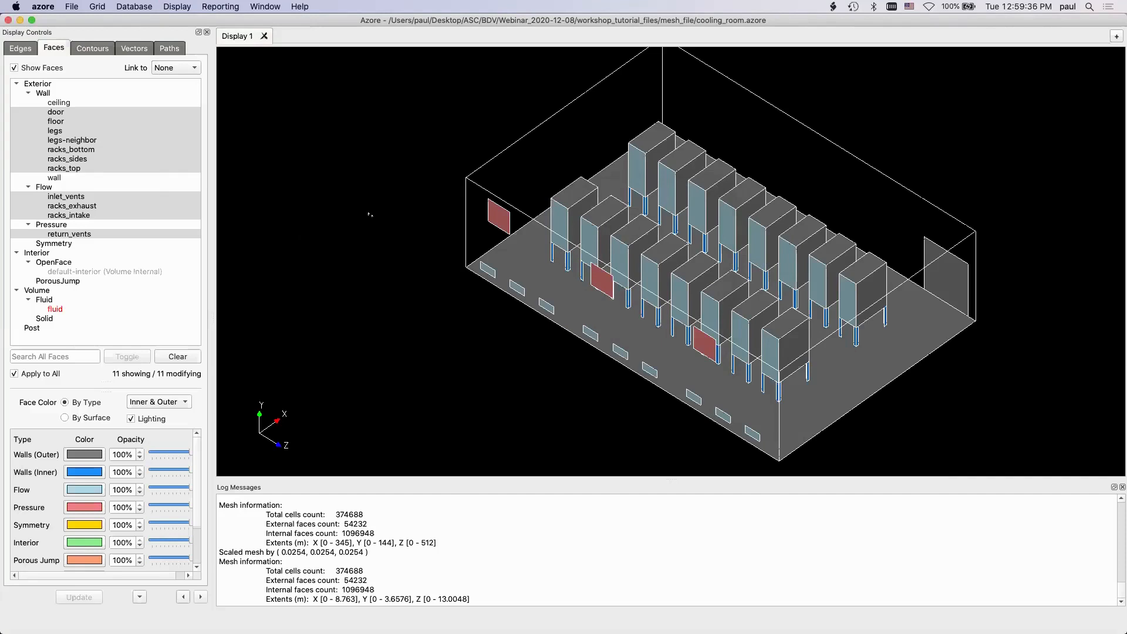
Step: Create two surface solution monitors, then enlarge and reposition their dialog so all monitor settings and the return vents can be seen
{"action": "left_click", "coordinate": [127, 7]}
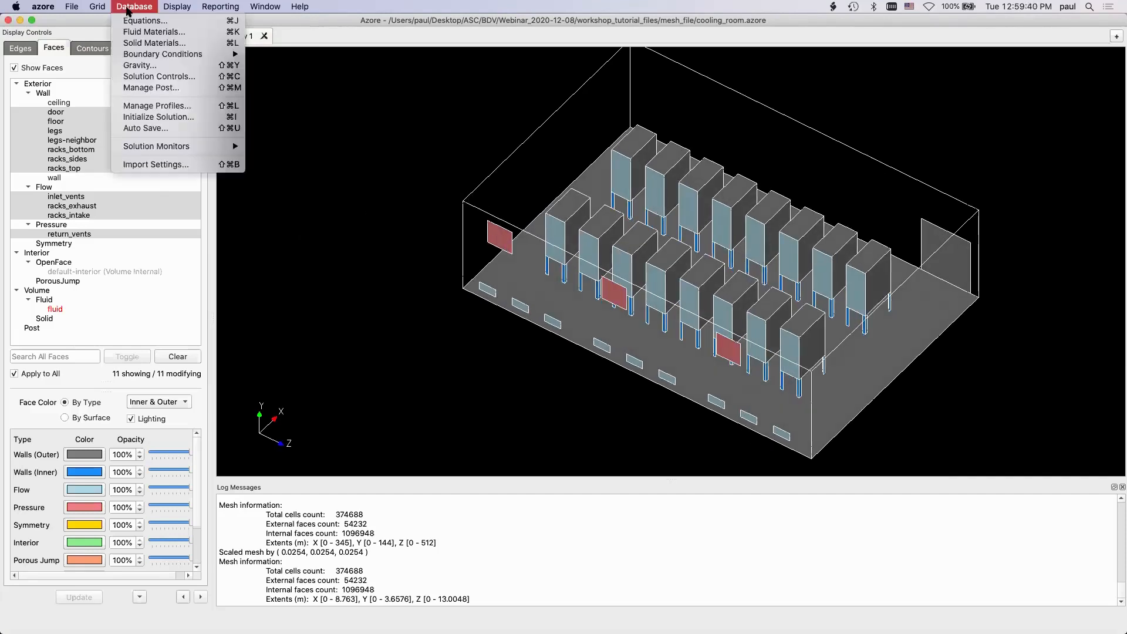
{"action": "mouse_move", "coordinate": [155, 152]}
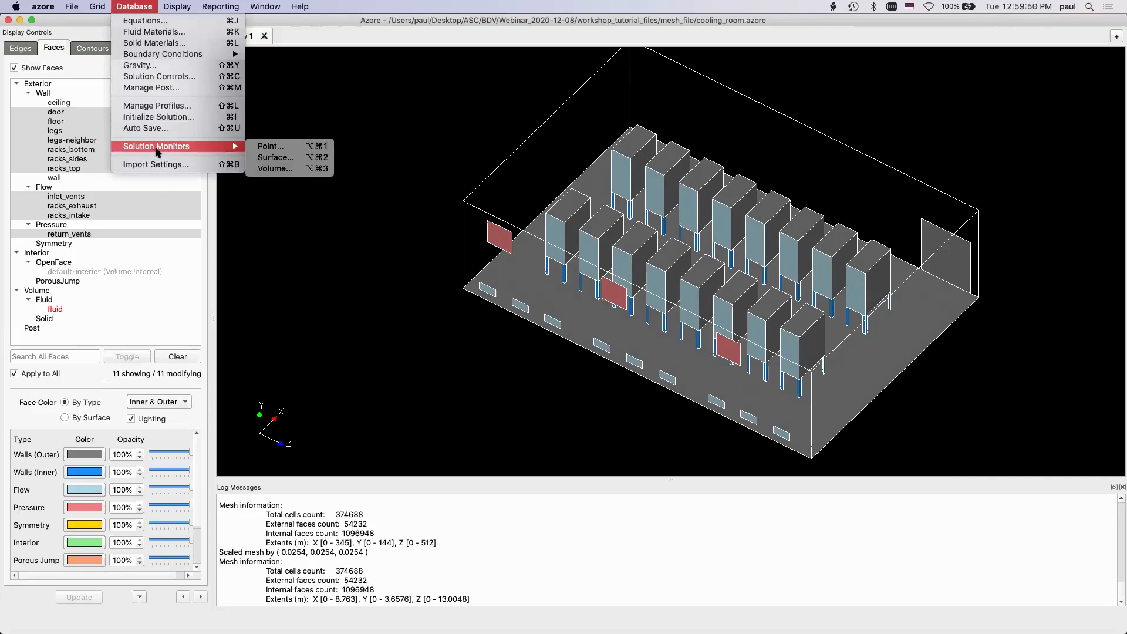
{"action": "left_click", "coordinate": [272, 159]}
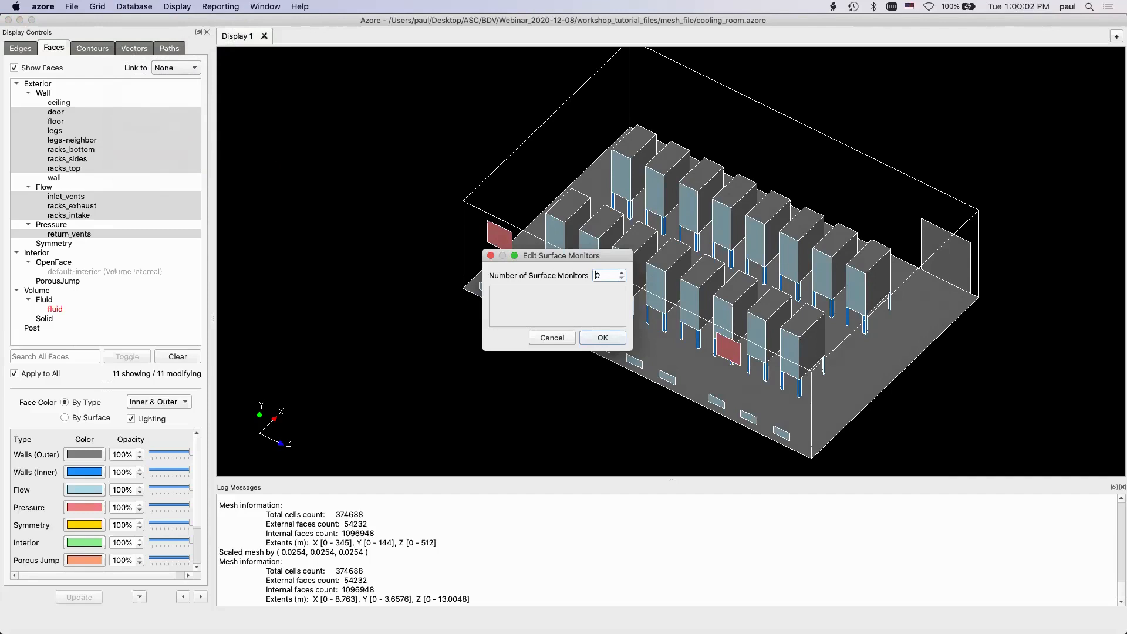
{"action": "left_click", "coordinate": [621, 272]}
{"action": "left_click", "coordinate": [621, 273]}
{"action": "left_click_drag", "start_coordinate": [609, 259], "coordinate": [430, 268]}
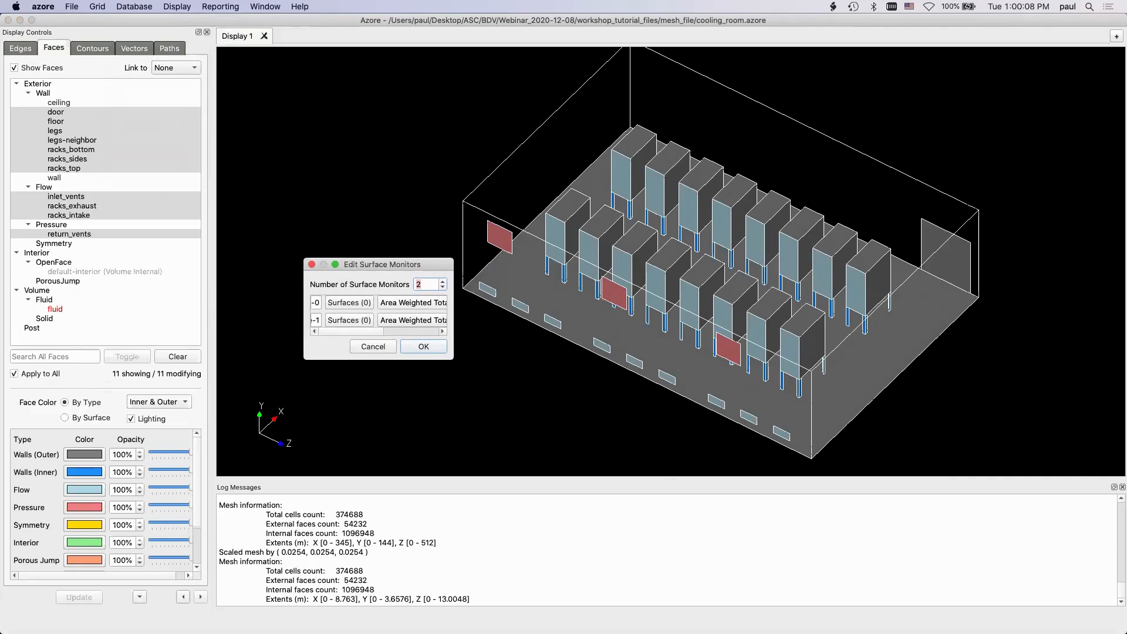
{"action": "left_click_drag", "start_coordinate": [449, 358], "coordinate": [672, 381]}
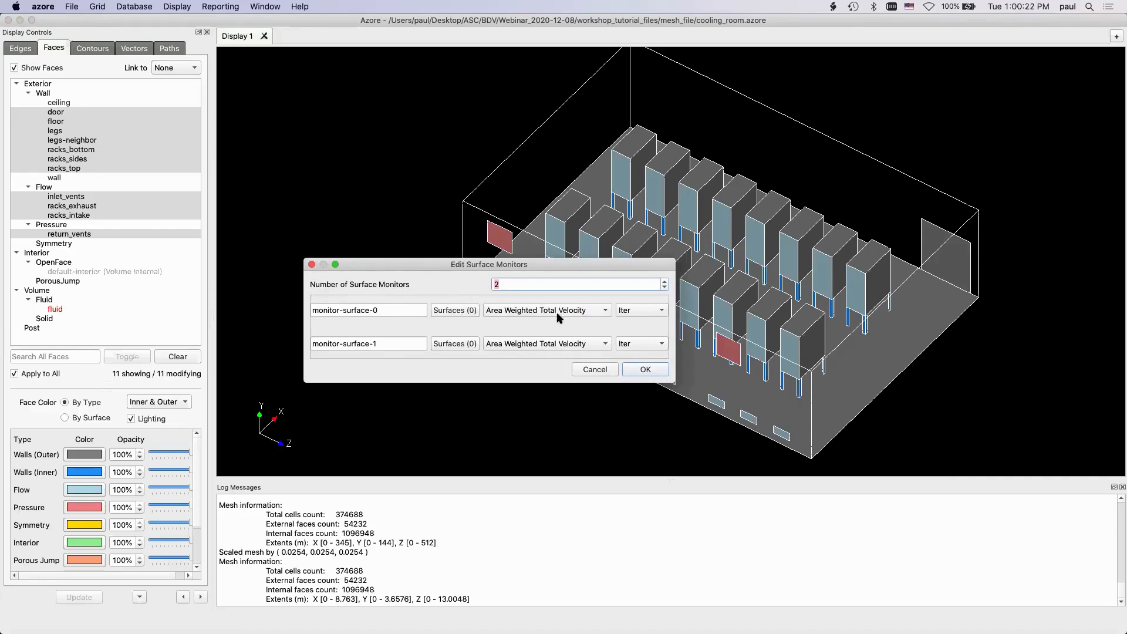
{"action": "left_click", "coordinate": [628, 311]}
{"action": "left_click", "coordinate": [630, 311]}
{"action": "left_click_drag", "start_coordinate": [492, 265], "coordinate": [472, 341]}
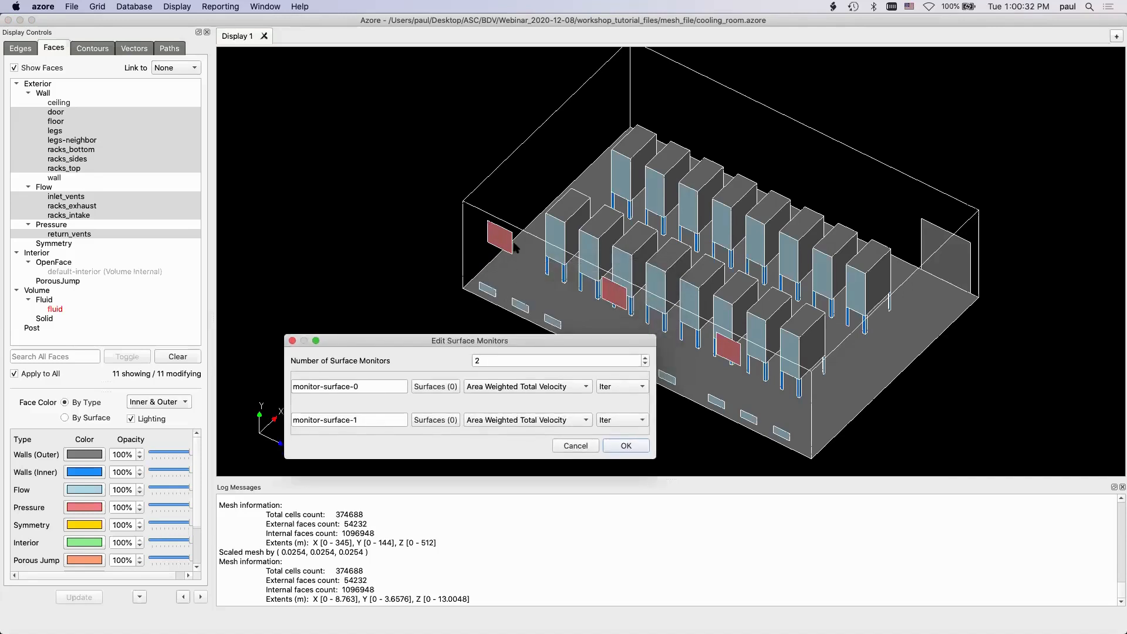
Step: Assign the return_vents surface to the first surface monitor
{"action": "left_click", "coordinate": [438, 386]}
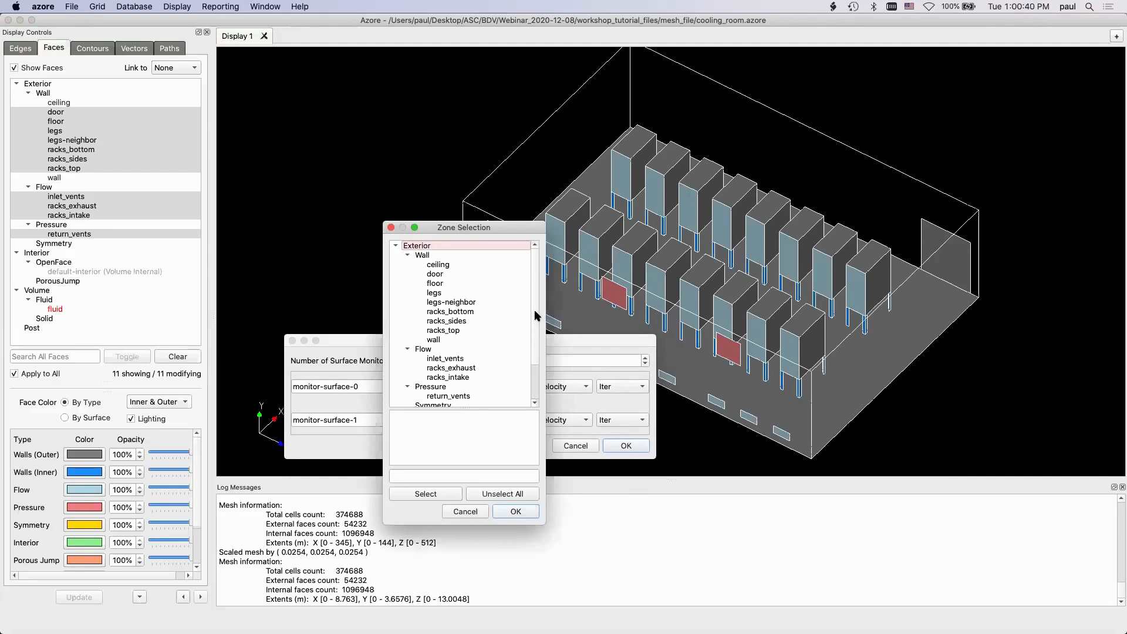
{"action": "scroll", "coordinate": [539, 320], "scroll_direction": "down", "scroll_amount": 1}
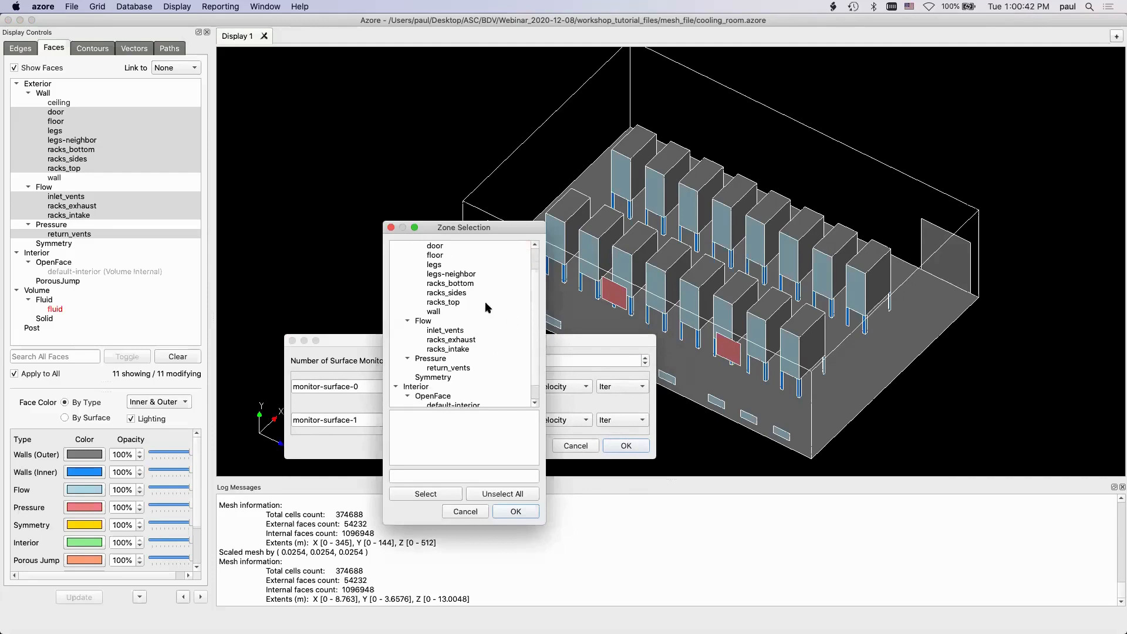
{"action": "left_click", "coordinate": [455, 370]}
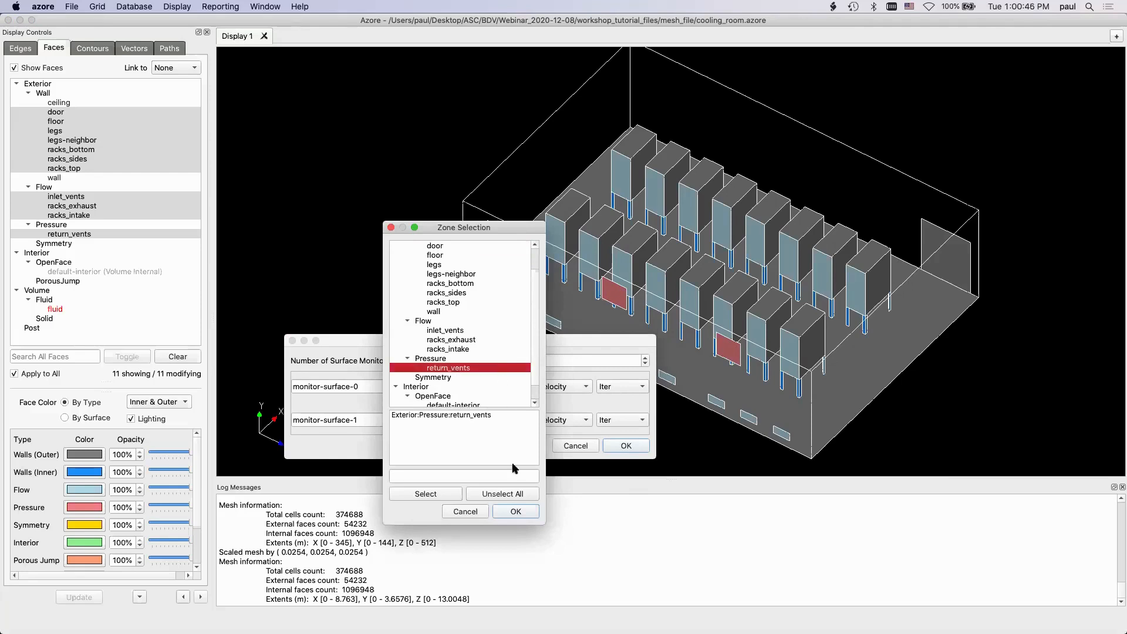
{"action": "left_click", "coordinate": [516, 511]}
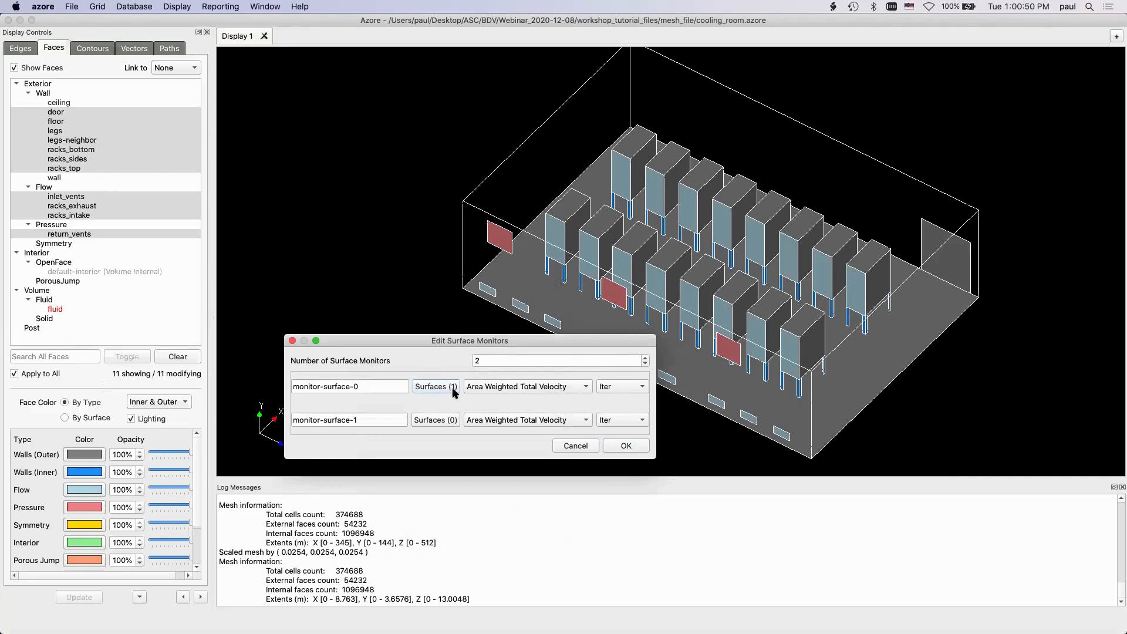
Step: Set the first surface monitor to Mass Weighted Temperature and name it T_avg_vents
{"action": "left_click", "coordinate": [558, 391]}
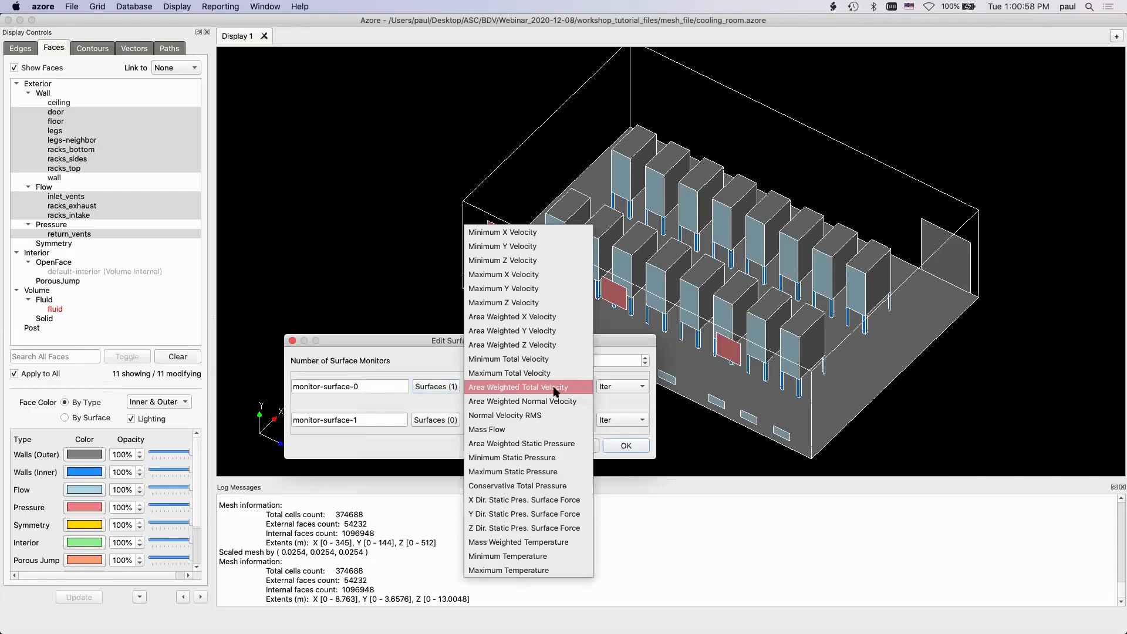
{"action": "left_click", "coordinate": [547, 543]}
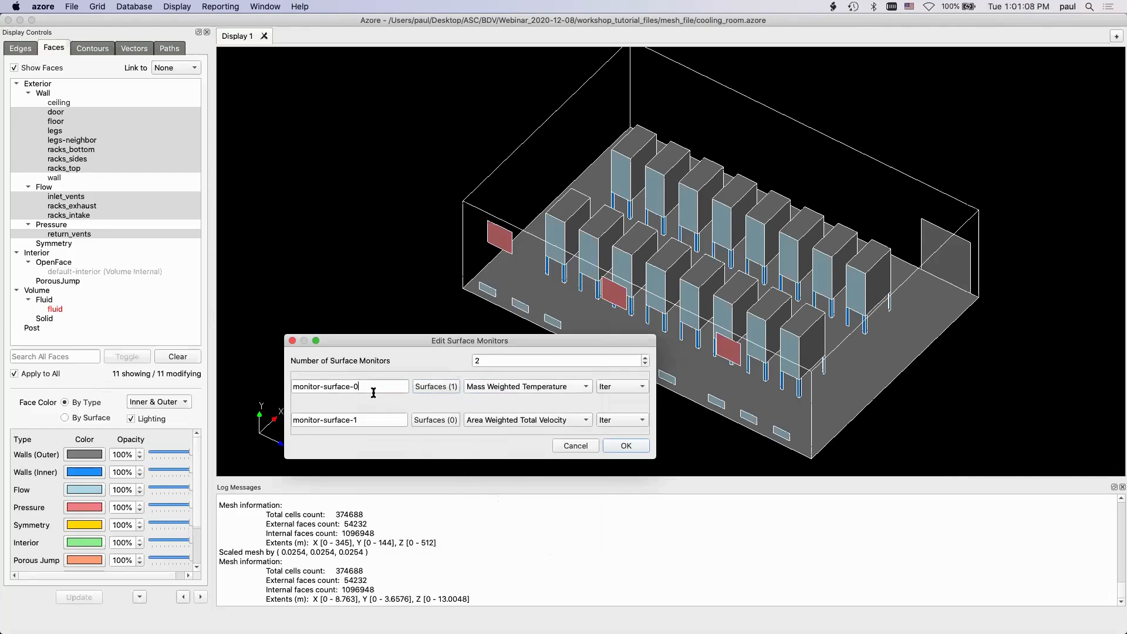
{"action": "left_click_drag", "start_coordinate": [372, 388], "coordinate": [292, 387]}
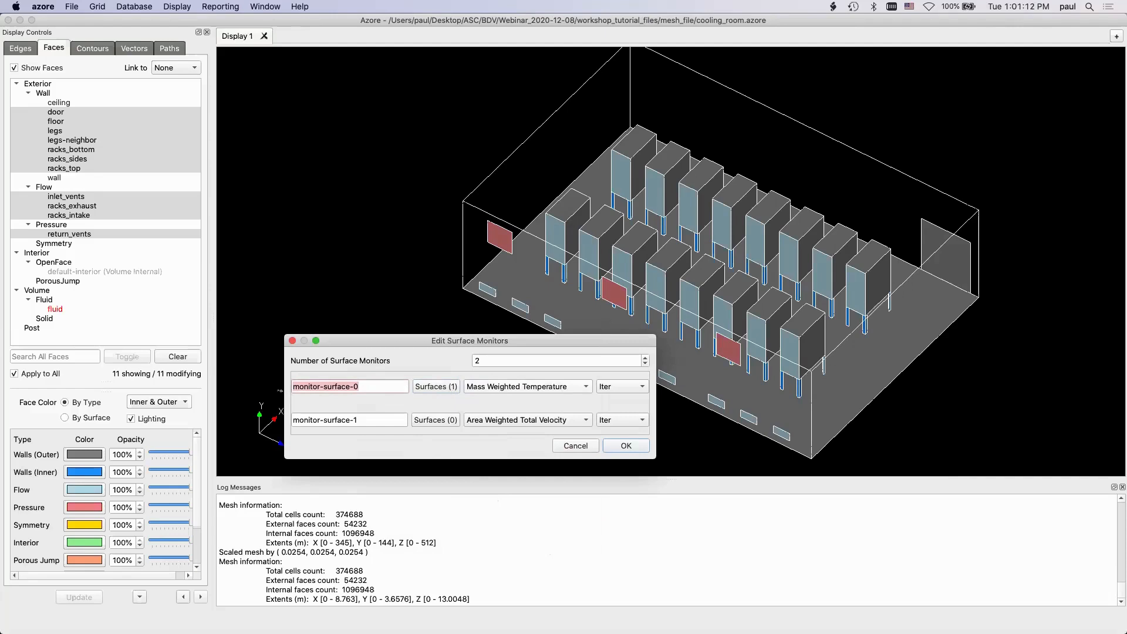
{"action": "type", "text": "T_a"}
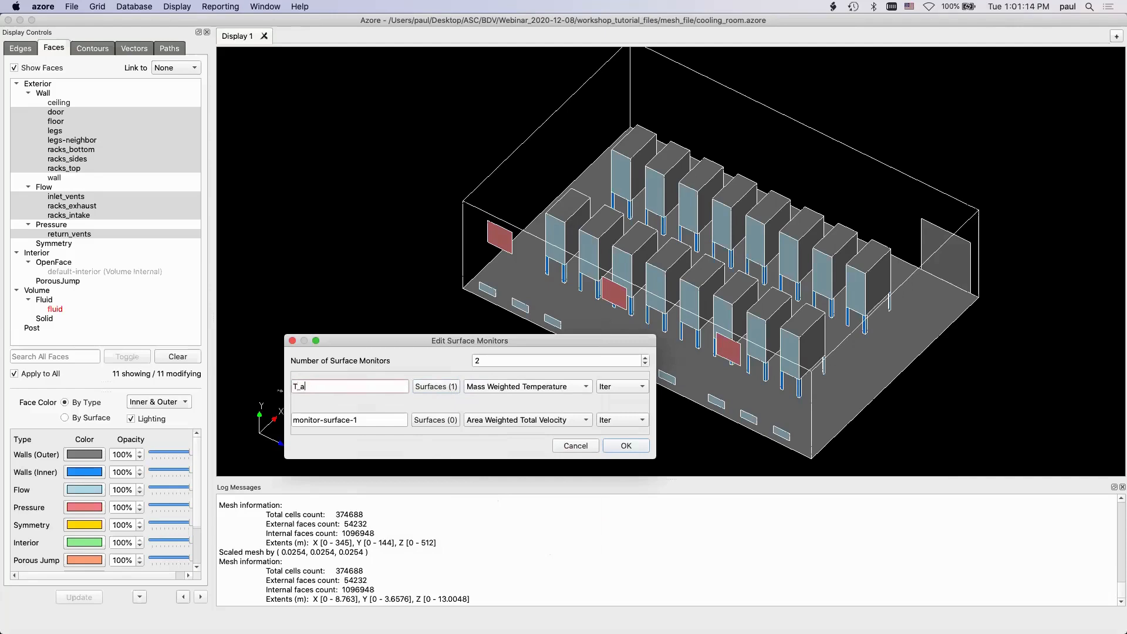
{"action": "type", "text": "vg_vents"}
Step: Assign the racks_intake surface to the second surface monitor
{"action": "left_click", "coordinate": [437, 421]}
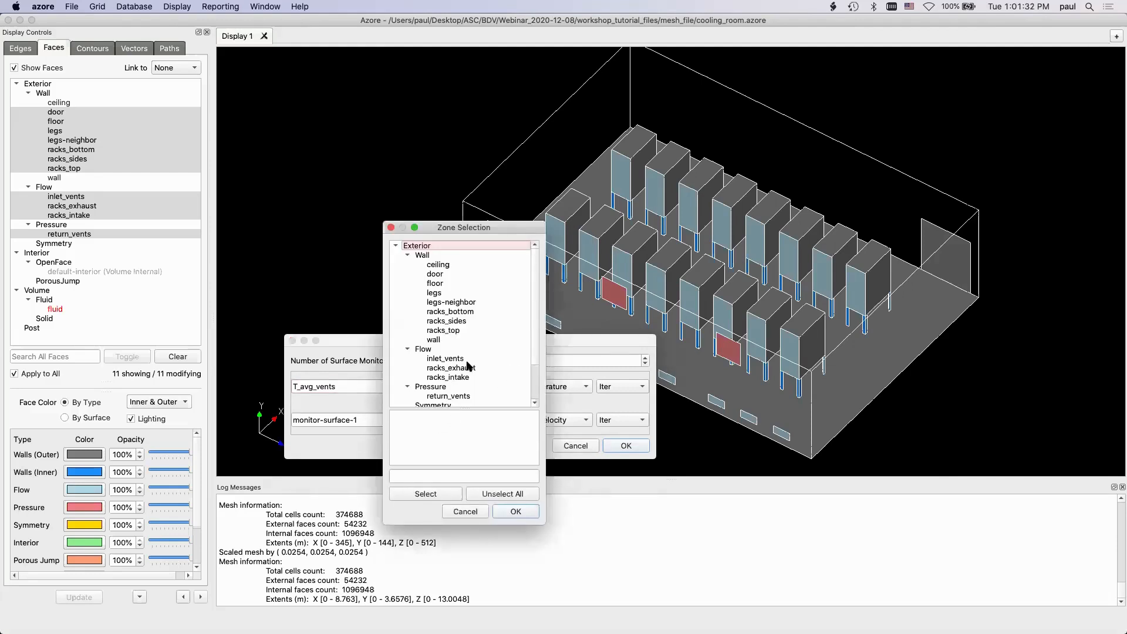
{"action": "left_click", "coordinate": [445, 378]}
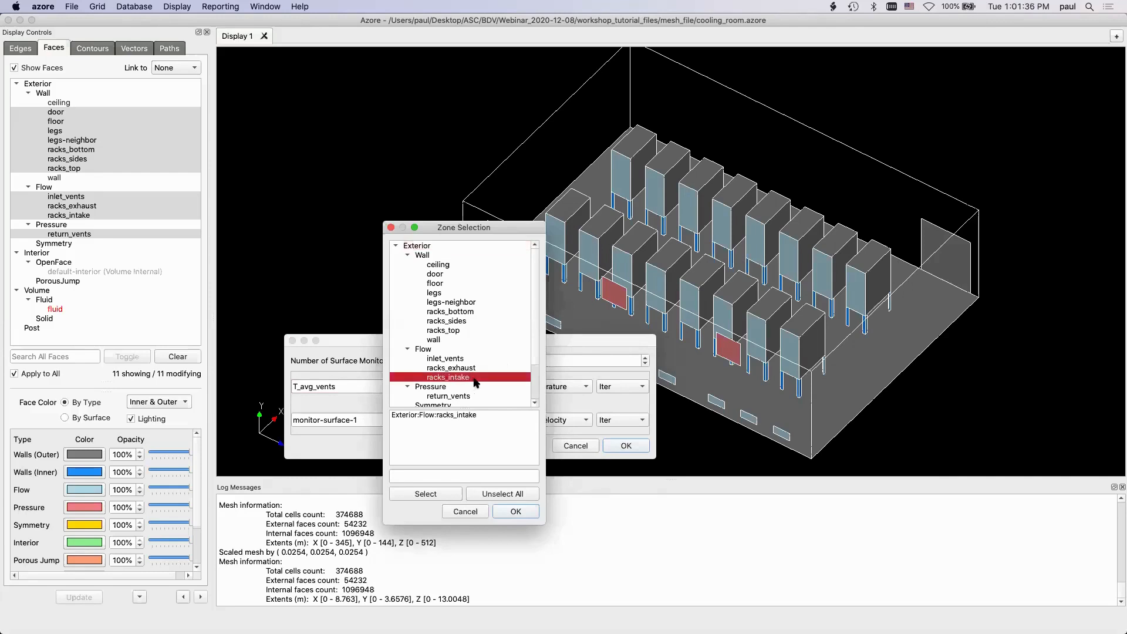
{"action": "left_click", "coordinate": [510, 512]}
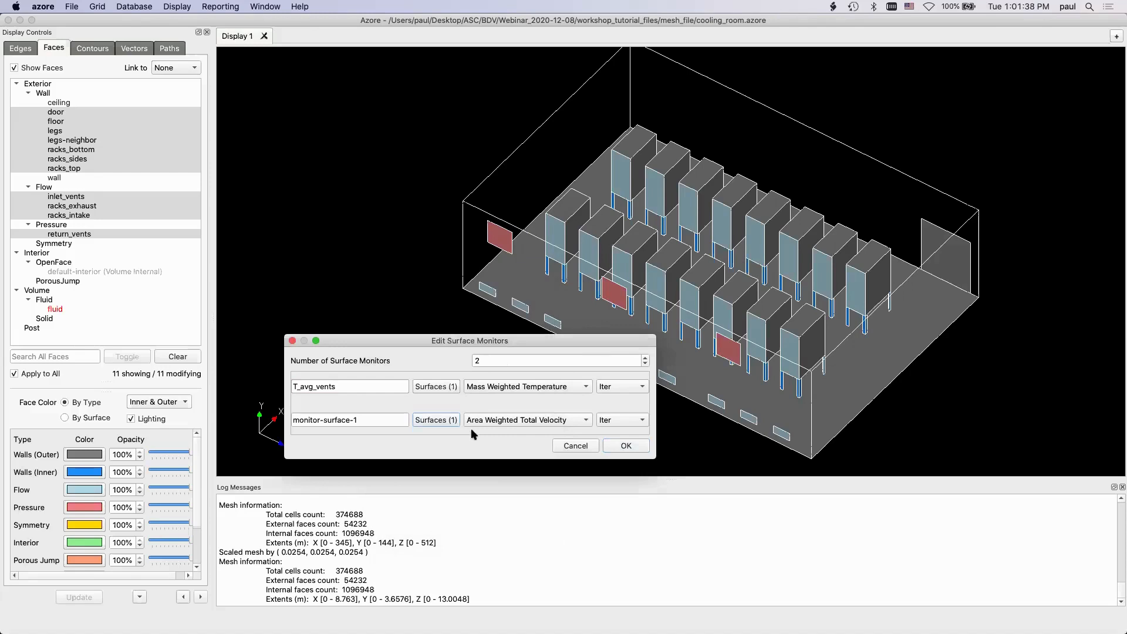
Step: Set the second surface monitor to Maximum Temperature, name it T_max_racks and accept the surface monitors
{"action": "left_click", "coordinate": [499, 421]}
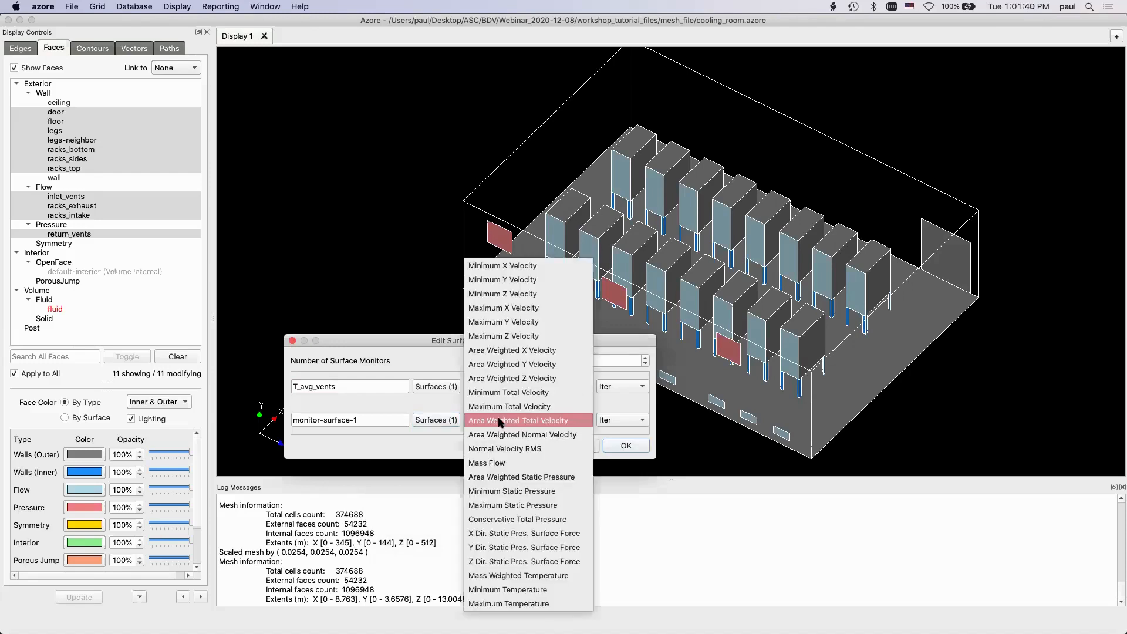
{"action": "left_click", "coordinate": [530, 604]}
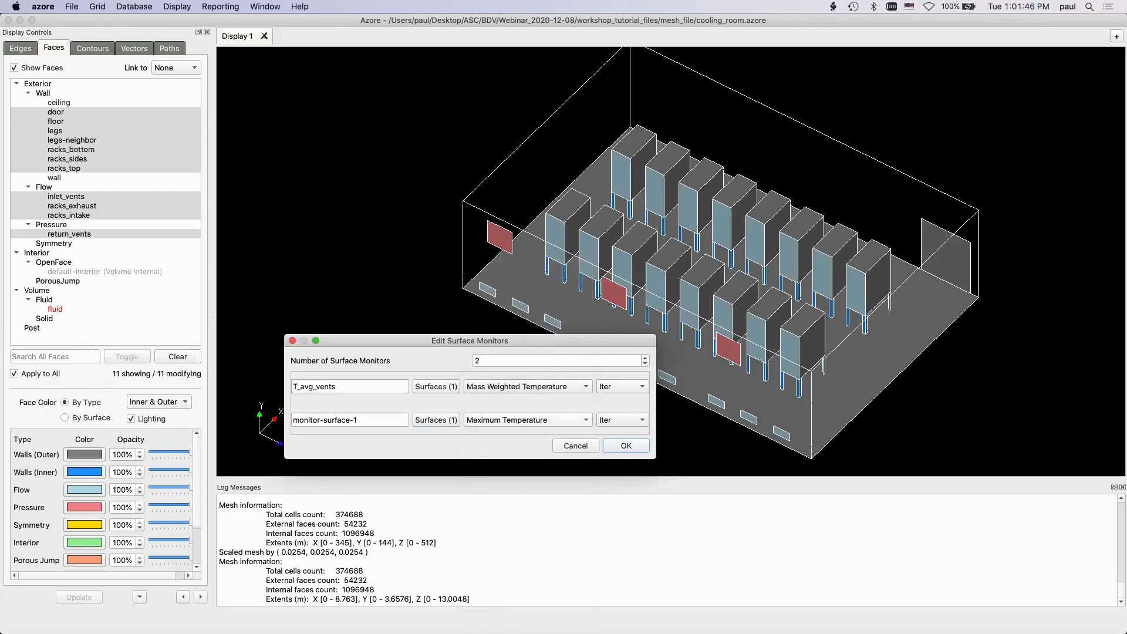
{"action": "left_click_drag", "start_coordinate": [370, 418], "coordinate": [291, 418]}
{"action": "type", "text": "T_max_racks"}
{"action": "left_click", "coordinate": [626, 447]}
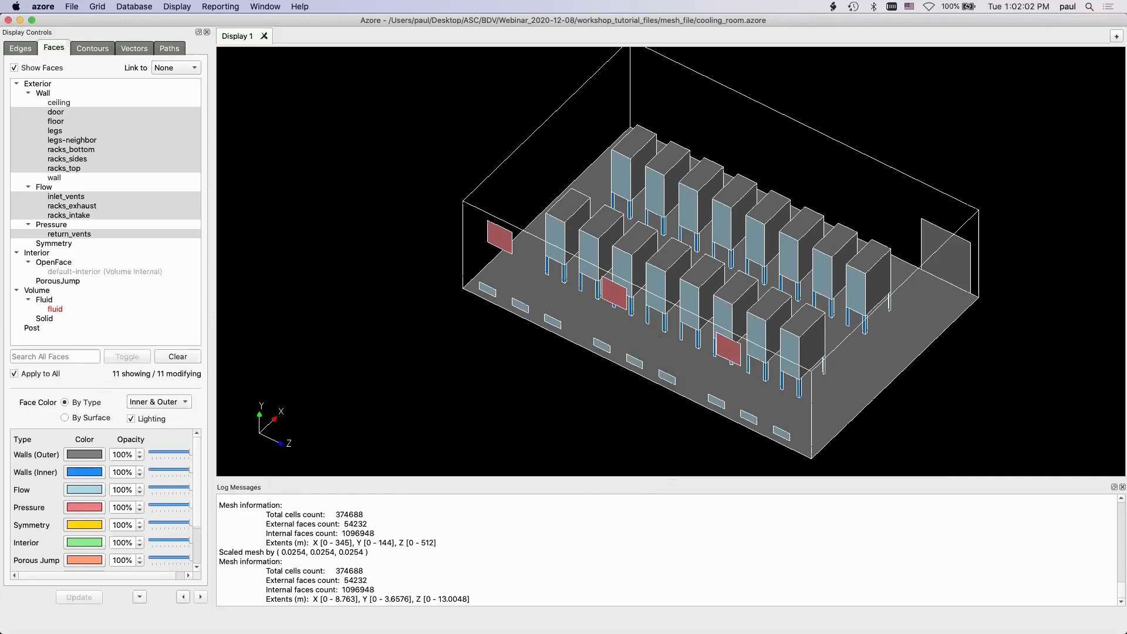